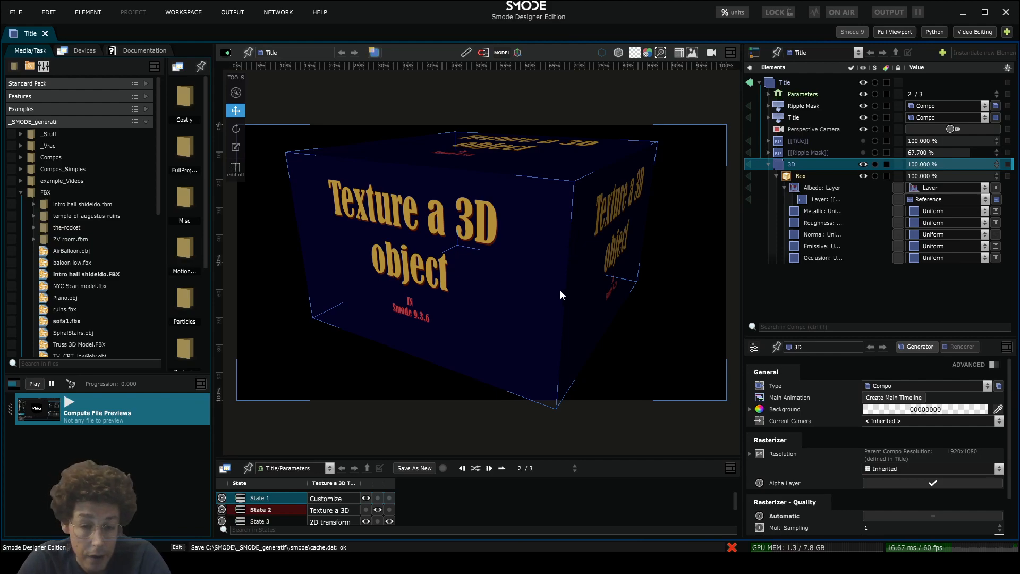
# Orbit the textured cube to show its other side, and close the Title composition, saving its changes
pyautogui.press('h')
pyautogui.moveTo(545, 240); pyautogui.dragTo(597, 239, button='middle')
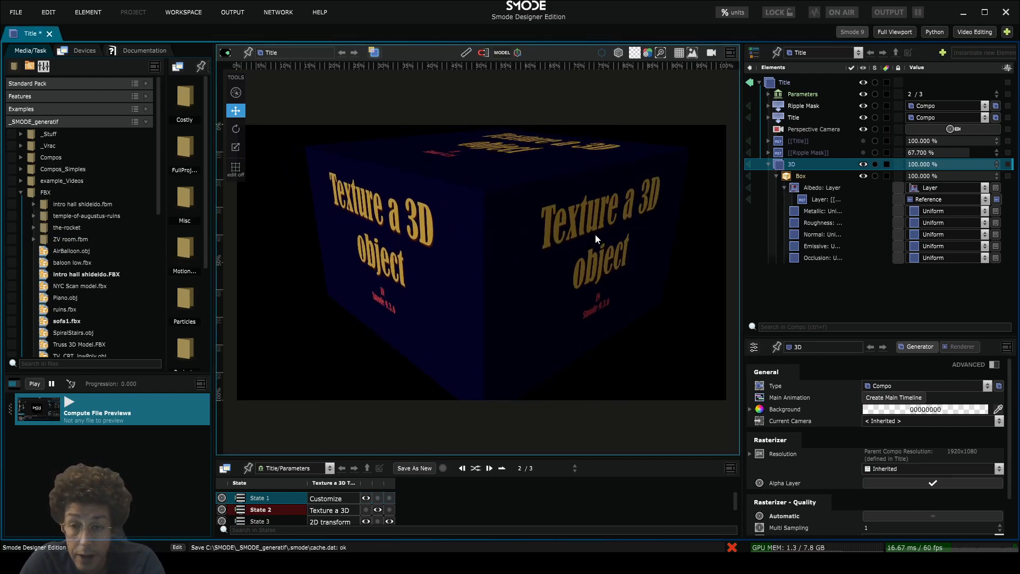
pyautogui.click(49, 34)
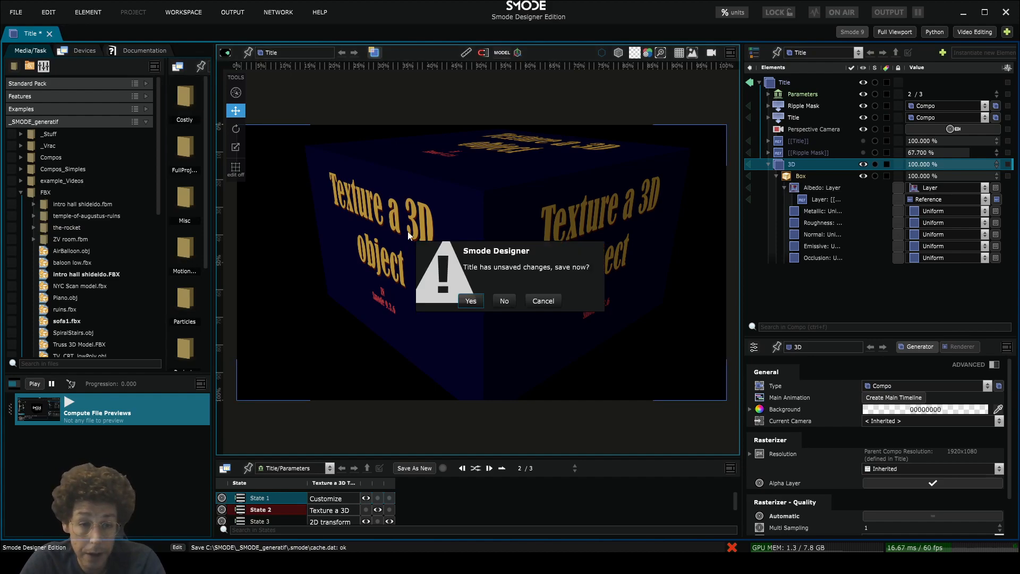
pyautogui.click(476, 299)
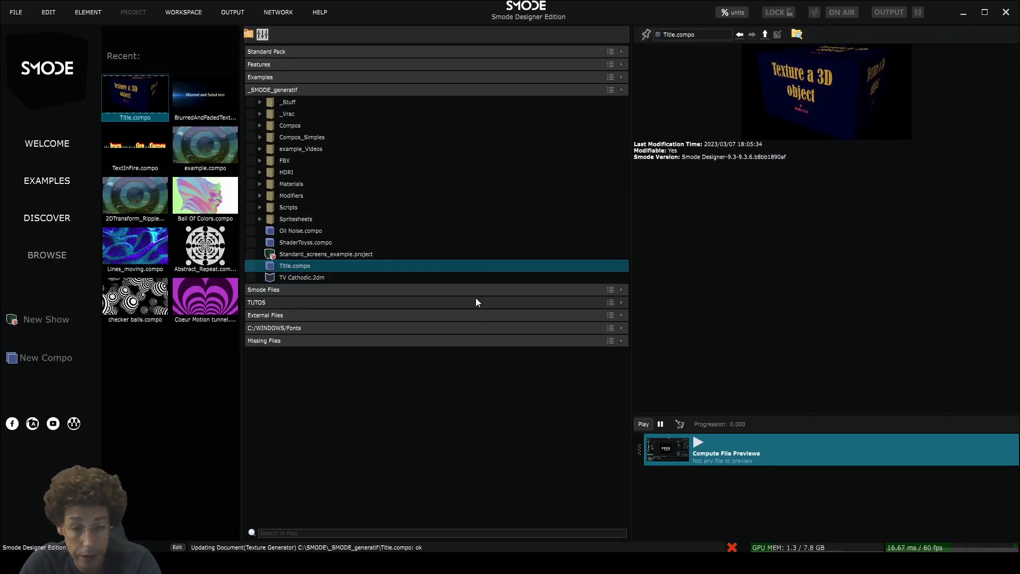
# Create a new 1920 x 1080 sRGB composition and add a Box 3D mesh layer to it
pyautogui.hotkey('ctrl', 'n')
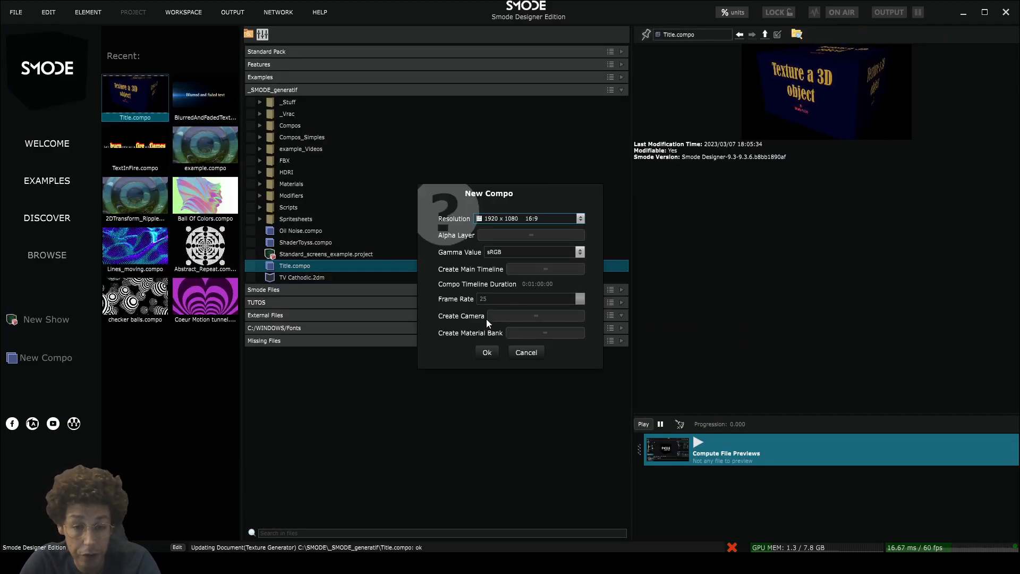
pyautogui.click(487, 350)
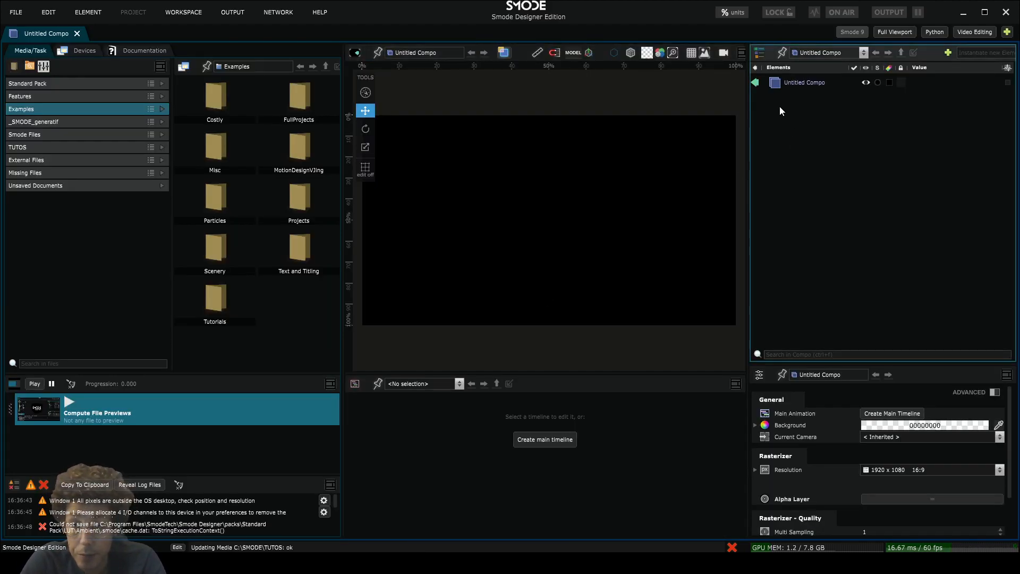
pyautogui.rightClick(780, 106)
pyautogui.moveTo(779, 187)
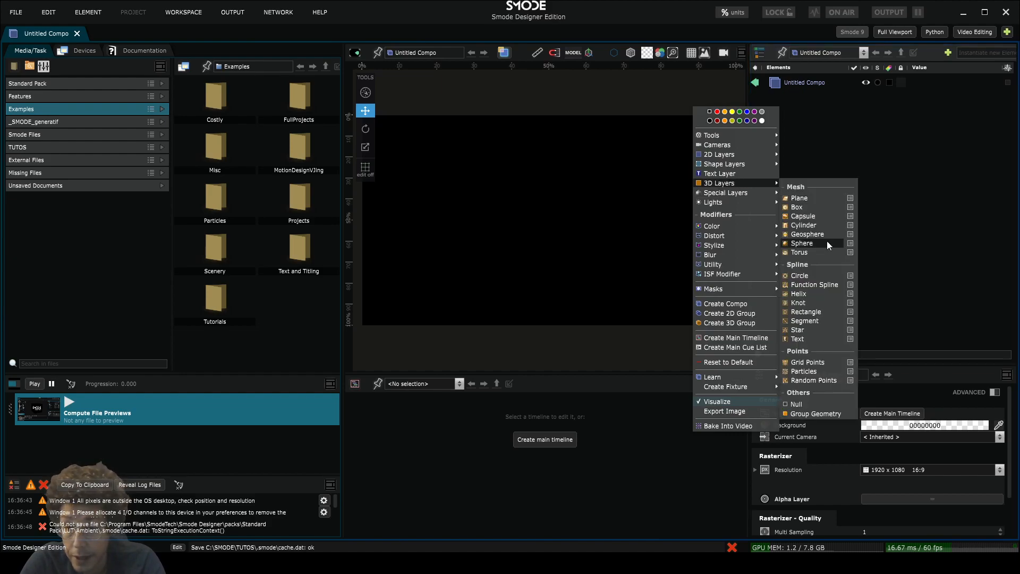
pyautogui.click(797, 207)
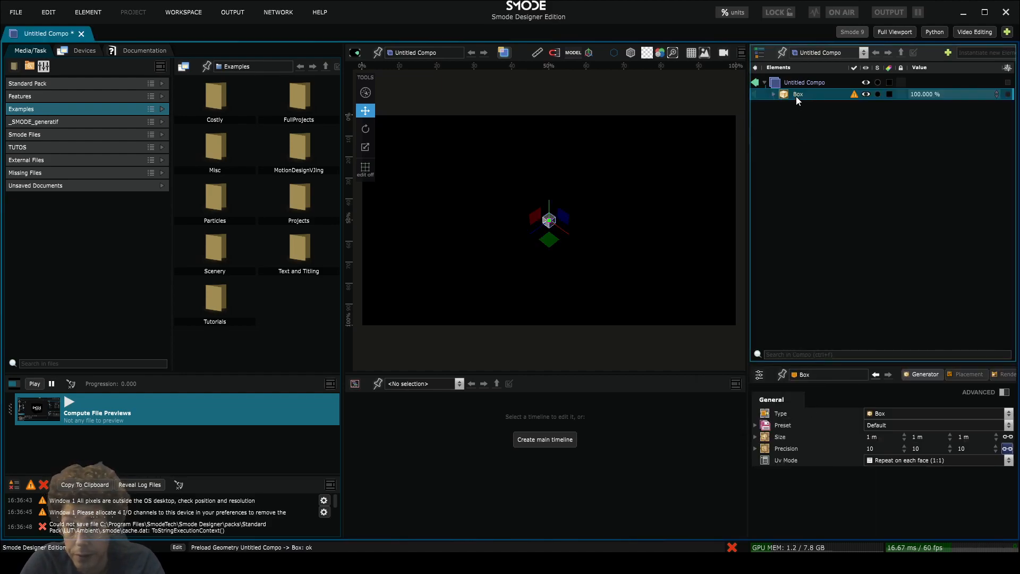
# Add a perspective camera and orbit it to view the box from above one corner, about -26° by 49° at distance 2.93
pyautogui.rightClick(790, 106)
pyautogui.moveTo(747, 150)
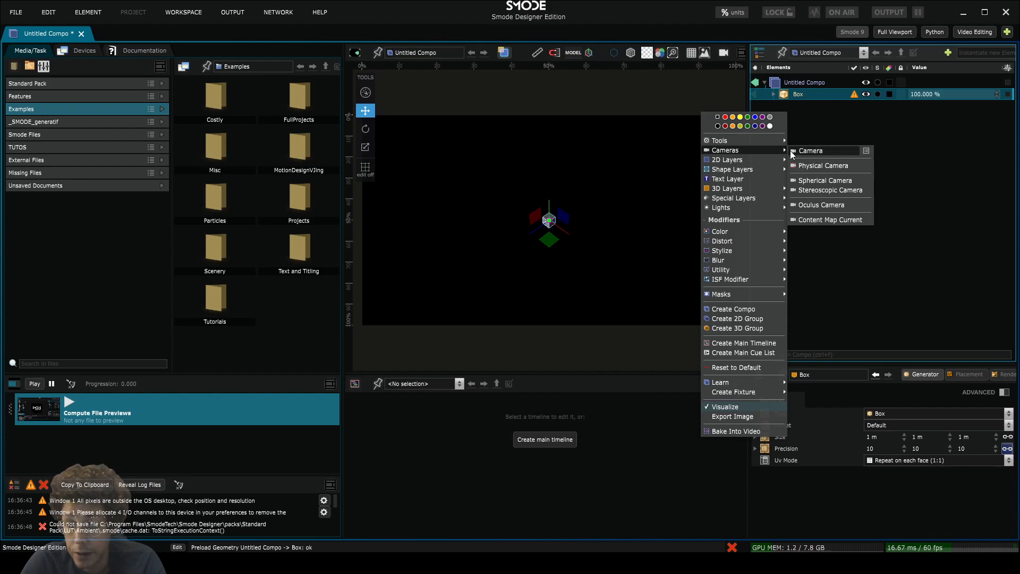
pyautogui.click(818, 153)
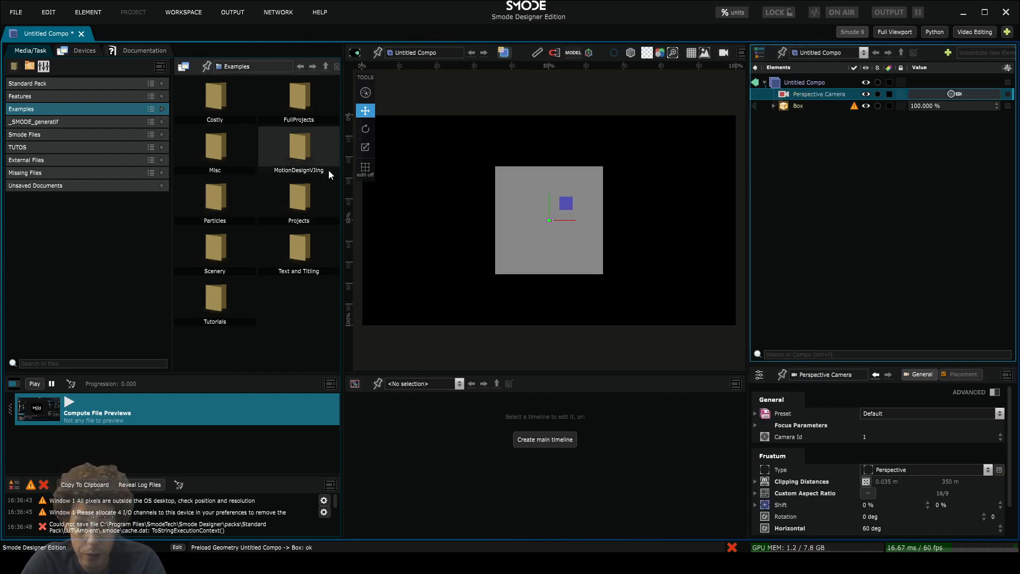
pyautogui.moveTo(340, 170); pyautogui.dragTo(184, 170)
pyautogui.keyDown('alt'); pyautogui.moveTo(497, 189); pyautogui.dragTo(489, 242); pyautogui.keyUp('alt')
pyautogui.keyDown('alt'); pyautogui.moveTo(489, 242); pyautogui.dragTo(482, 192, button='right'); pyautogui.keyUp('alt')
pyautogui.keyDown('alt'); pyautogui.moveTo(483, 192); pyautogui.dragTo(489, 213); pyautogui.keyUp('alt')
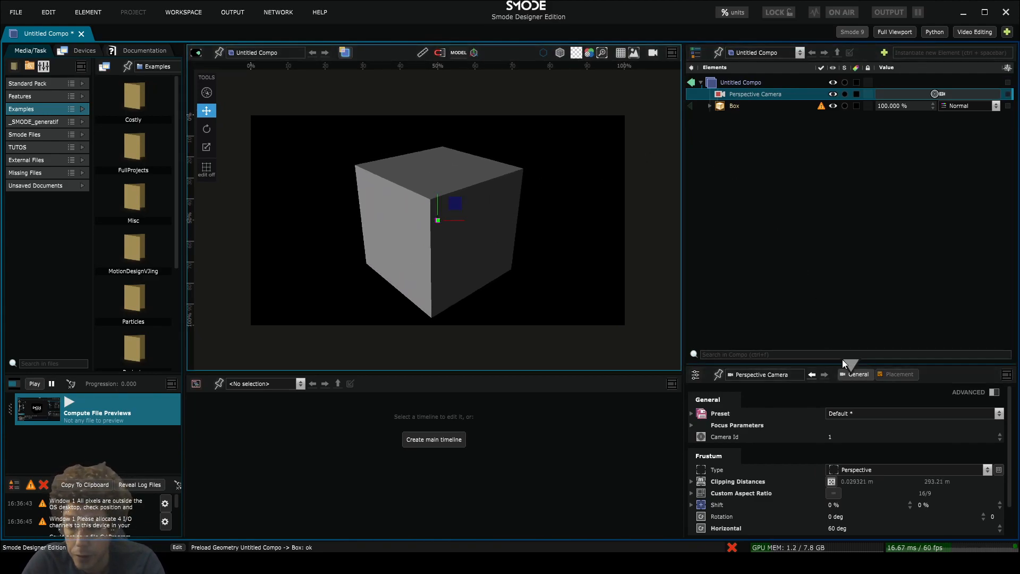
# Show the camera's placement settings and adjust its view to about -30° by 49° at distance 2.83
pyautogui.click(886, 375)
pyautogui.moveTo(898, 361); pyautogui.dragTo(898, 260)
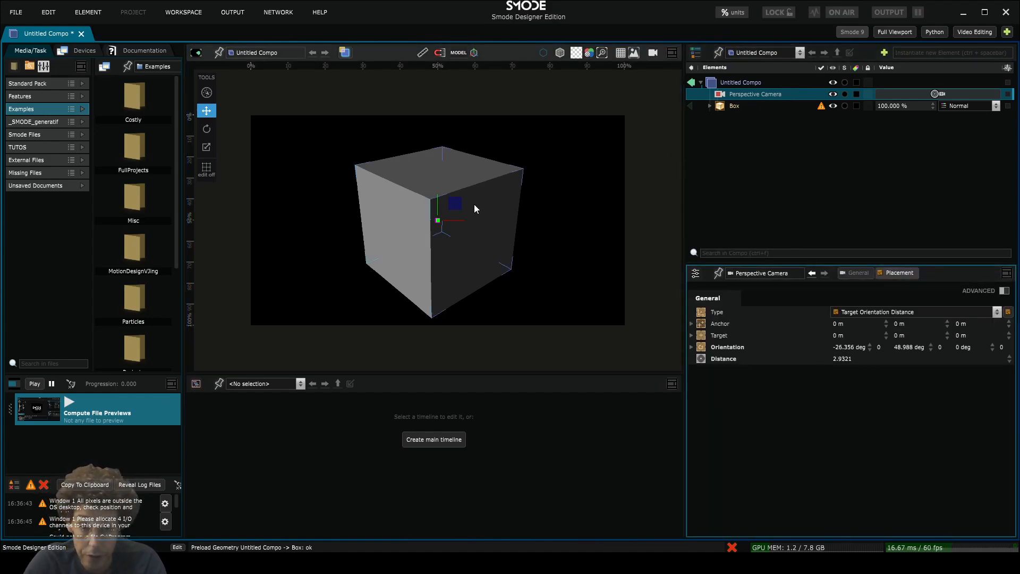
pyautogui.keyDown('alt'); pyautogui.moveTo(474, 204); pyautogui.dragTo(474, 212); pyautogui.keyUp('alt')
pyautogui.scroll(1, 473, 217)
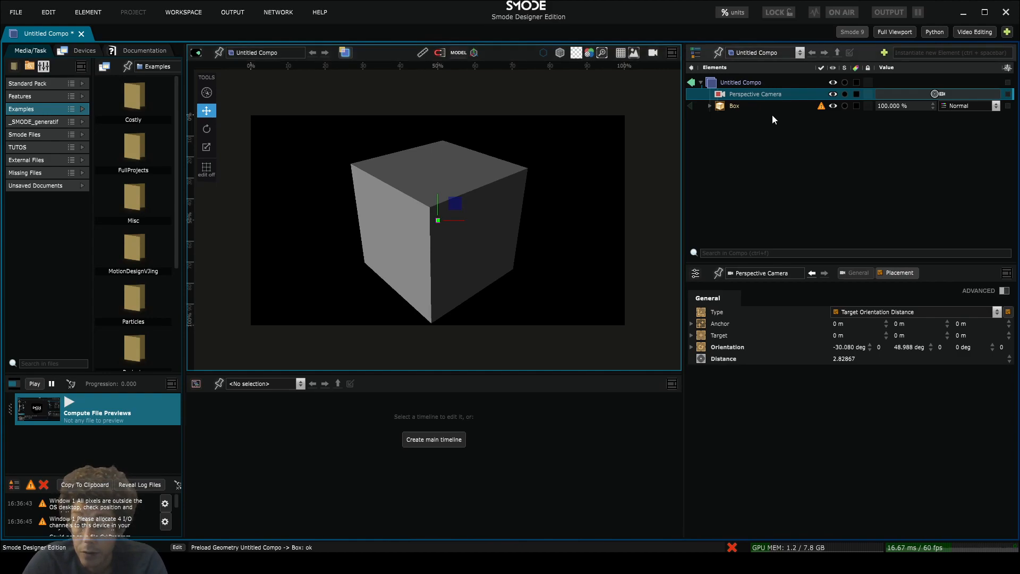
# Check the warning on the Box layer and wrap the box in its own nested compo
pyautogui.moveTo(820, 107)
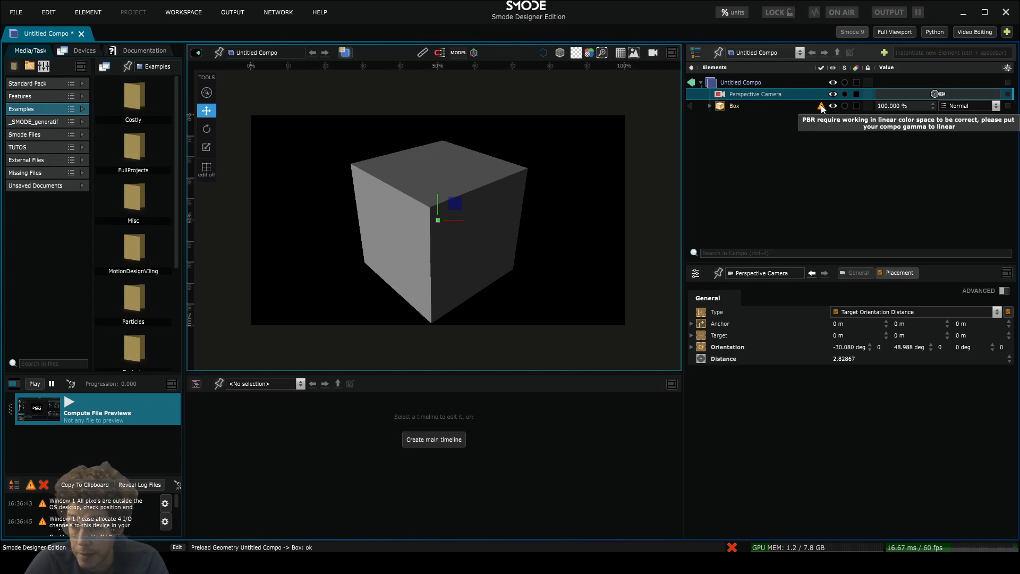
pyautogui.click(724, 105)
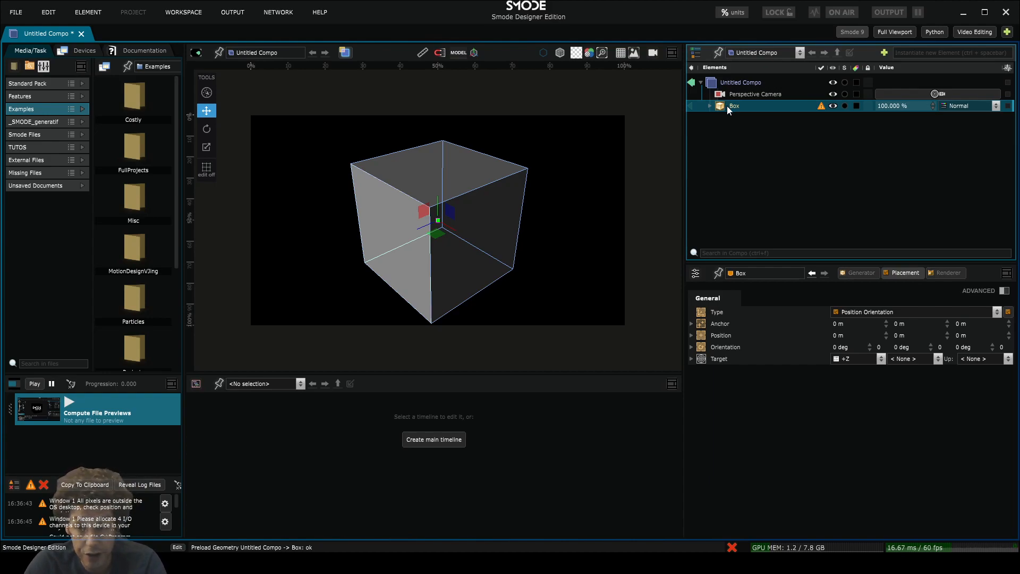
pyautogui.rightClick(727, 106)
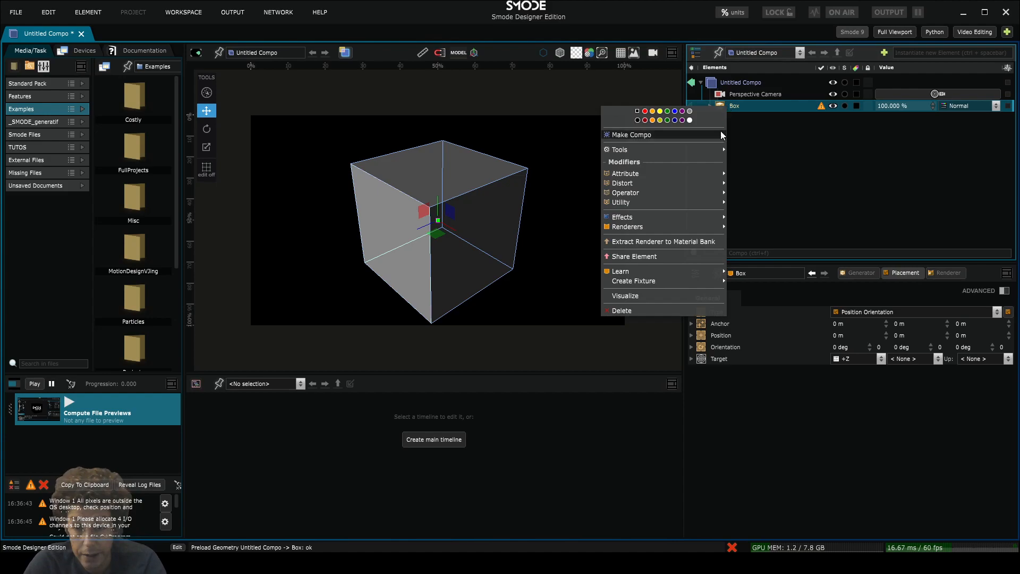
pyautogui.click(671, 135)
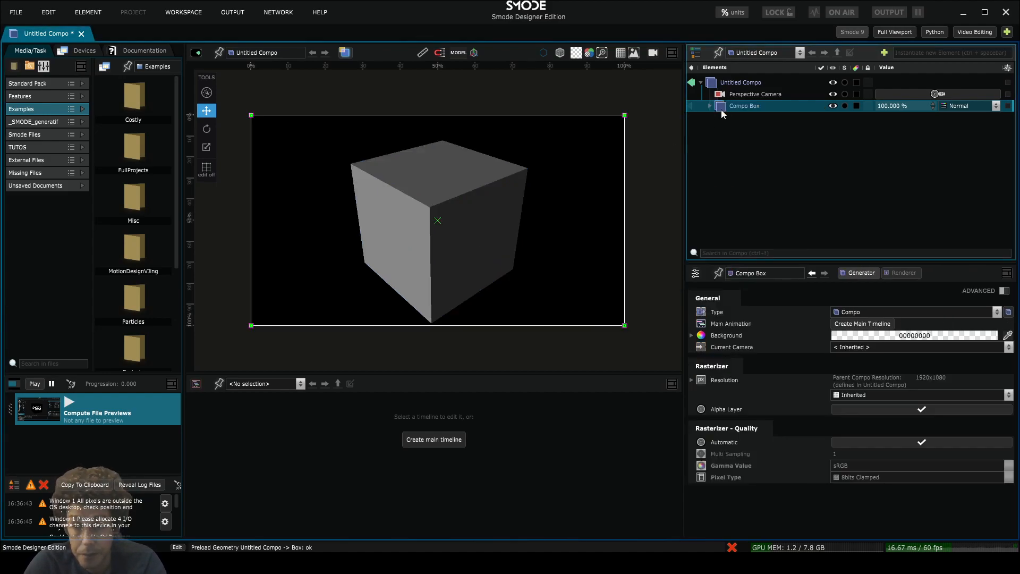
# Rename the nested compo containing the box to 3D and save the composition
pyautogui.doubleClick(737, 106)
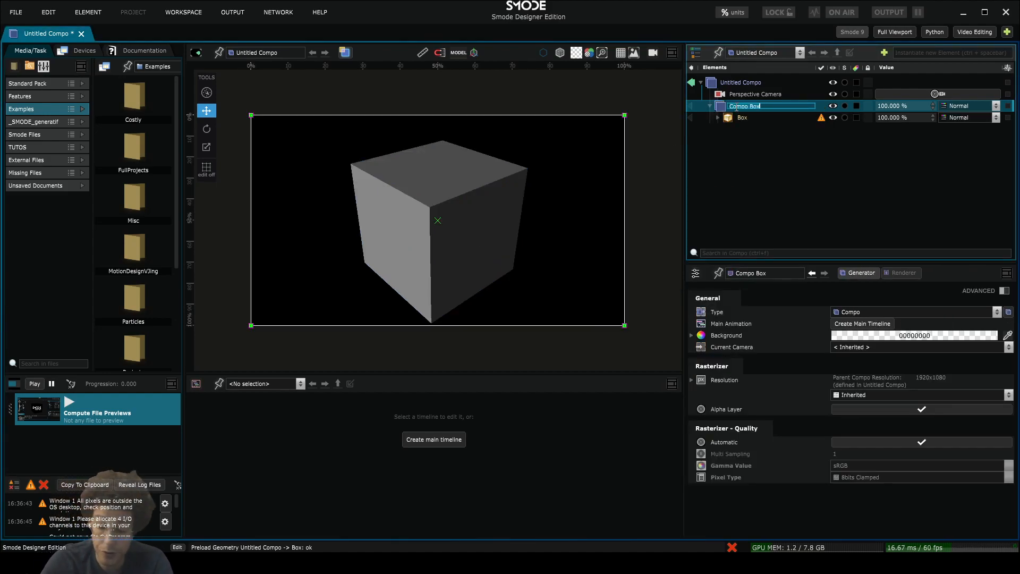
pyautogui.write('3D')
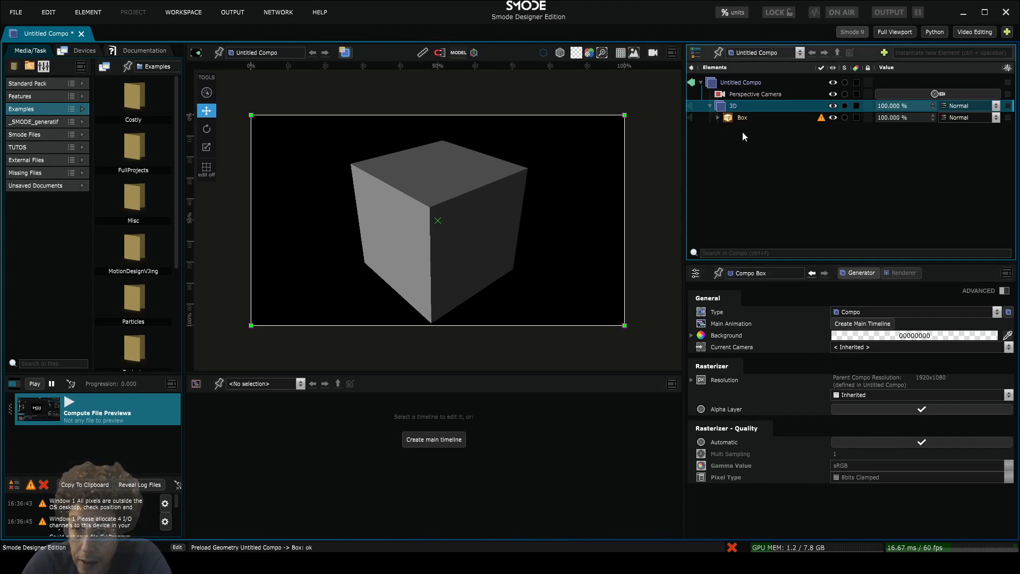
pyautogui.click(732, 82)
pyautogui.hotkey('ctrl', 's')
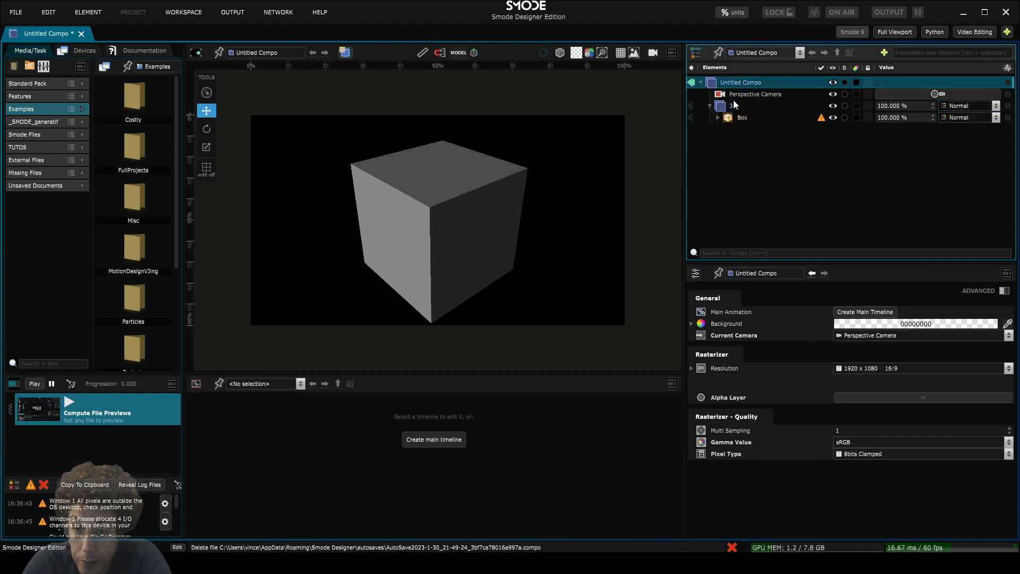
# Turn off automatic rasterizer quality for the 3D compo and set its multi sampling to 8, checking the box's edge
pyautogui.click(729, 107)
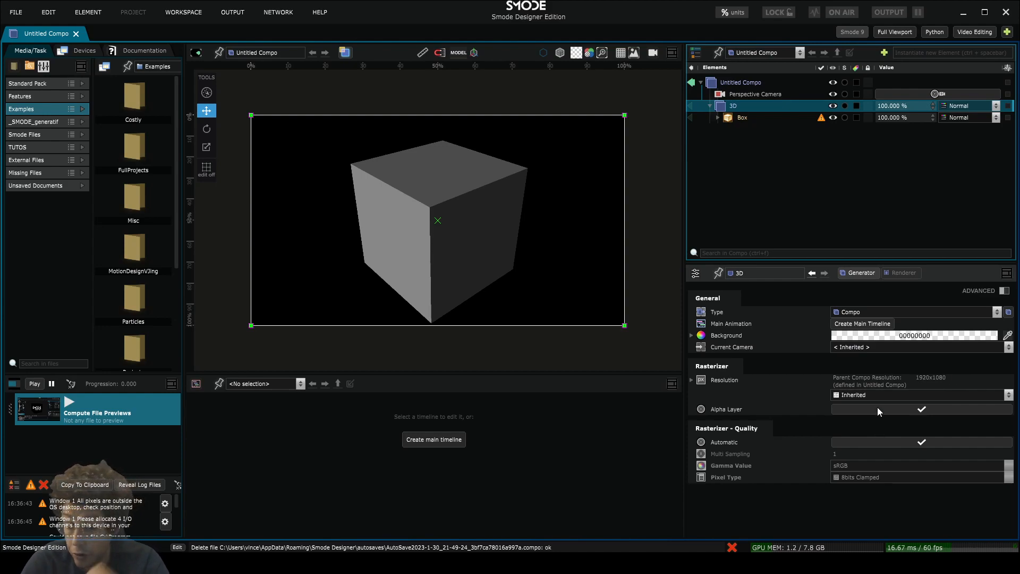
pyautogui.click(908, 442)
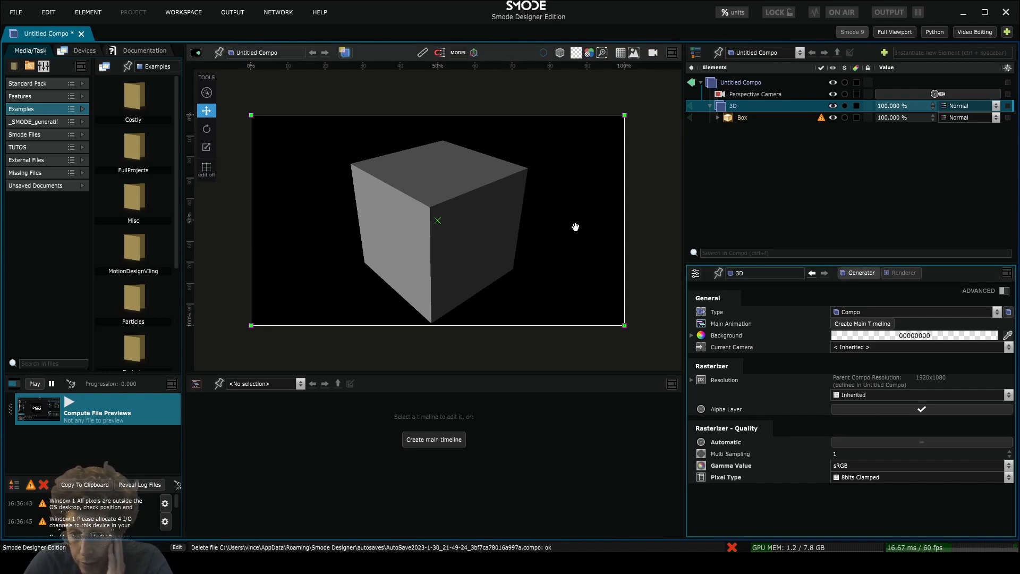
pyautogui.scroll(3, 574, 227)
pyautogui.scroll(5, 563, 232)
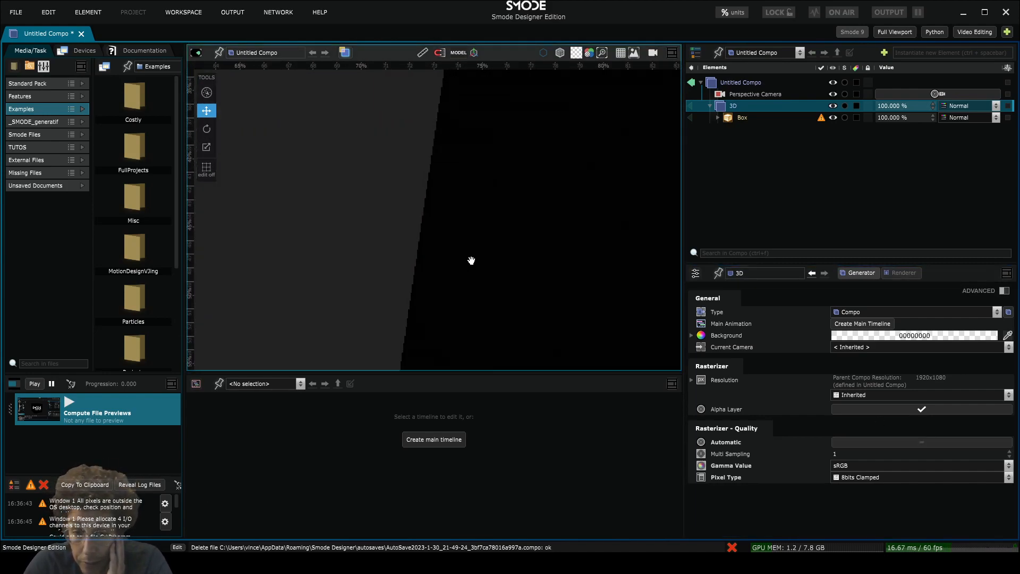
pyautogui.doubleClick(850, 453)
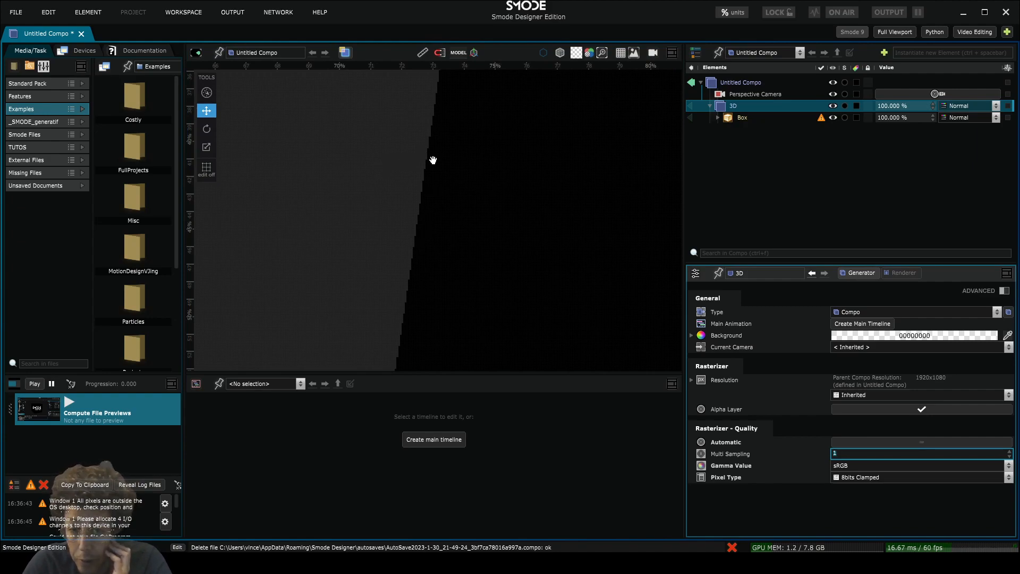
pyautogui.write('8')
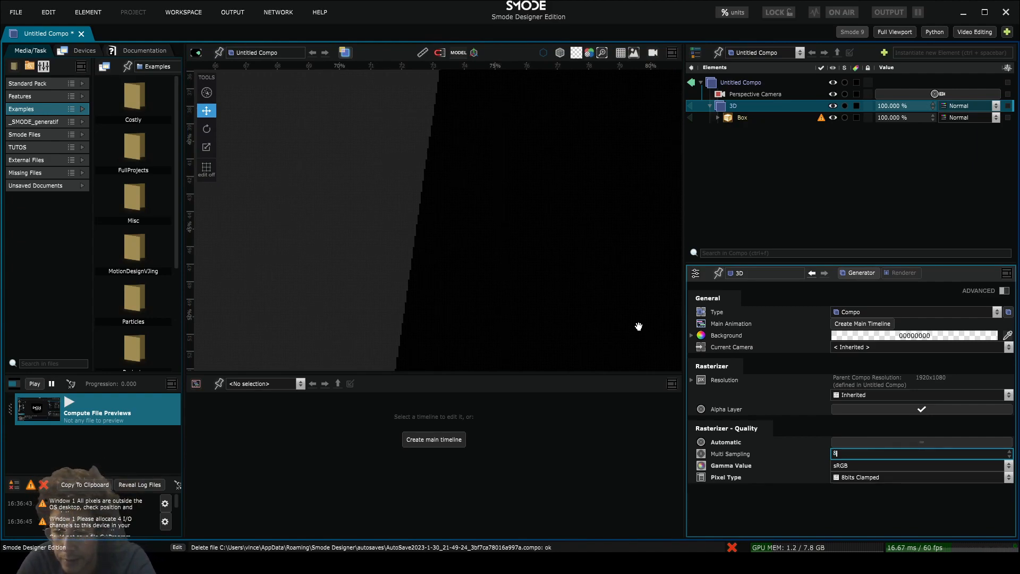
pyautogui.press('Return')
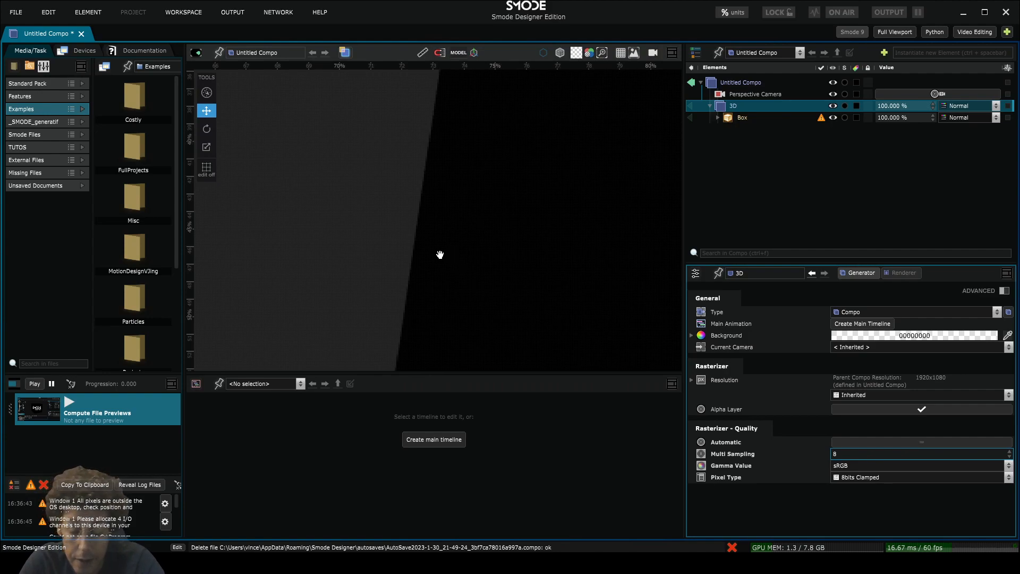
pyautogui.scroll(-8, 440, 215)
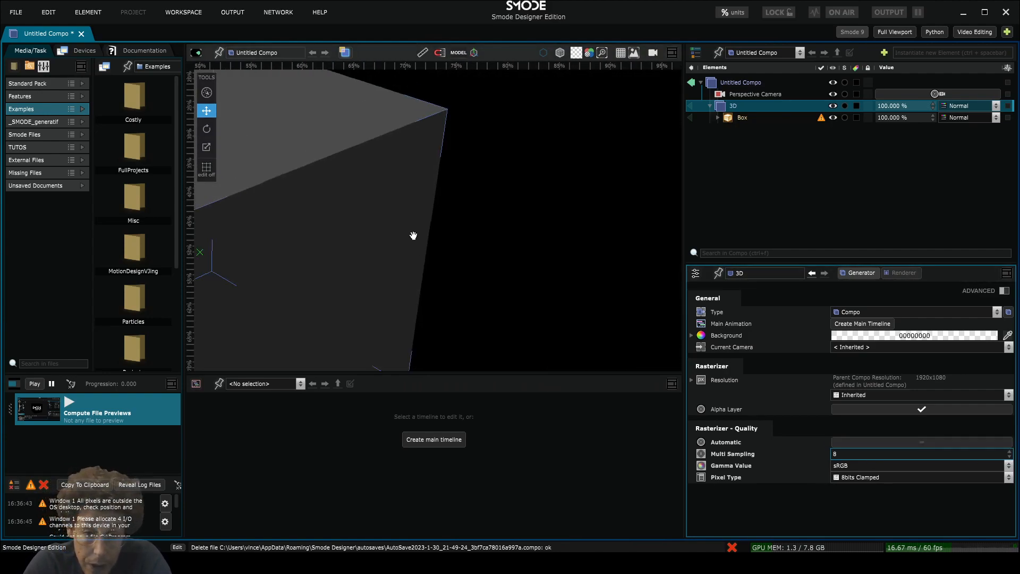
pyautogui.moveTo(406, 249); pyautogui.dragTo(500, 215, button='middle')
pyautogui.scroll(-2, 501, 215)
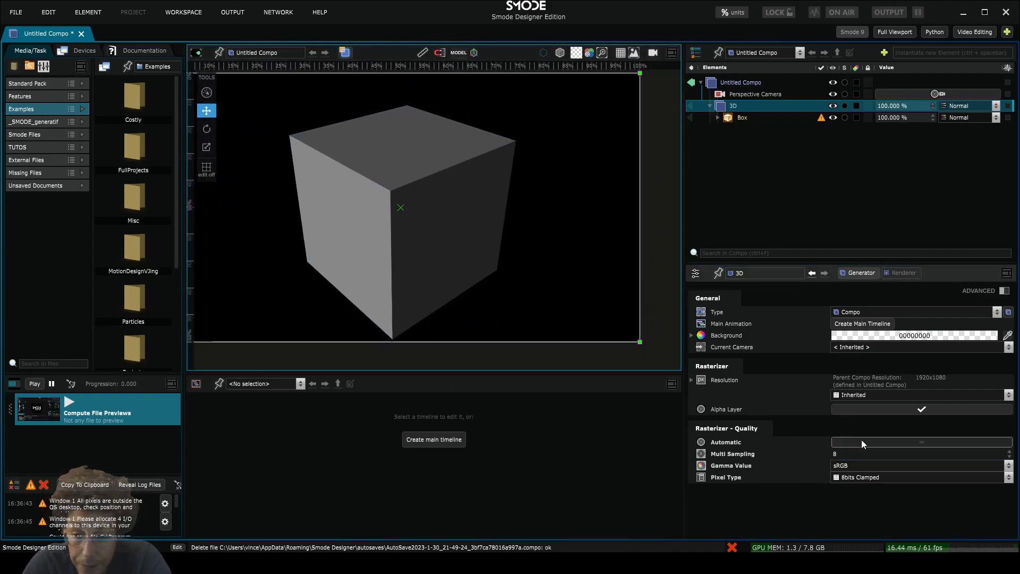
# Set the 3D compo's gamma value to Linear
pyautogui.click(717, 467)
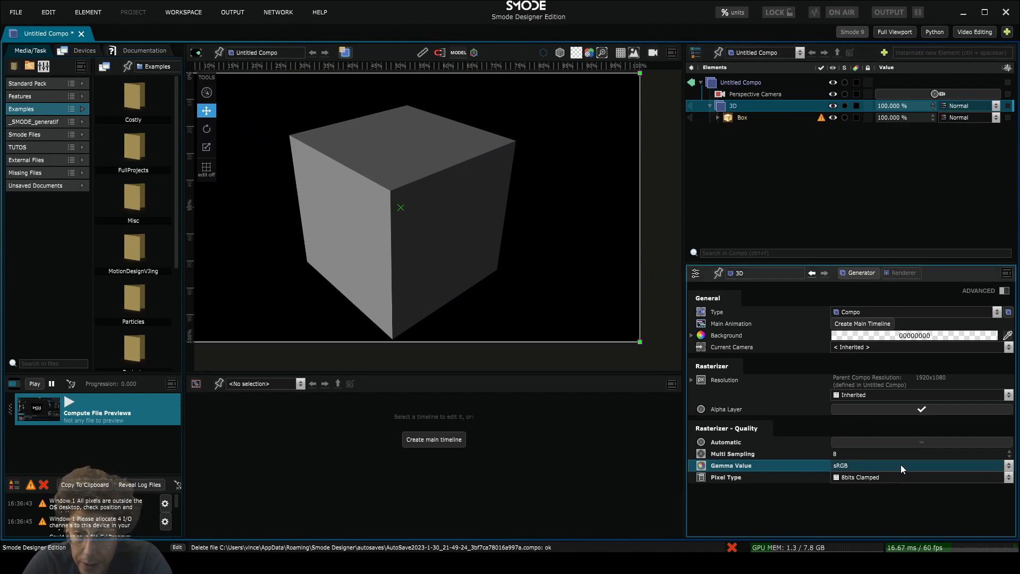
pyautogui.click(873, 467)
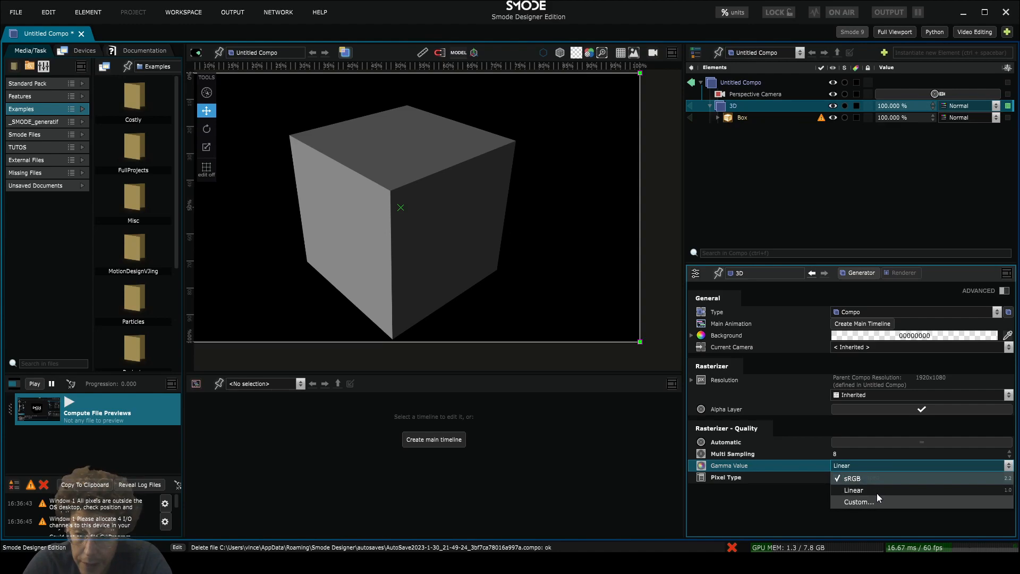
pyautogui.click(877, 493)
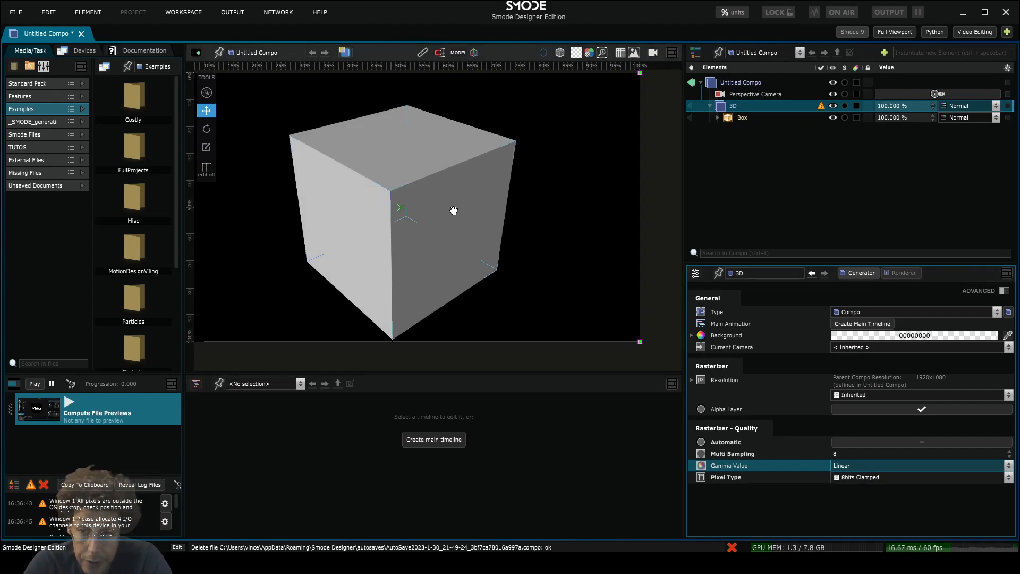
pyautogui.moveTo(453, 209); pyautogui.dragTo(480, 218, button='middle')
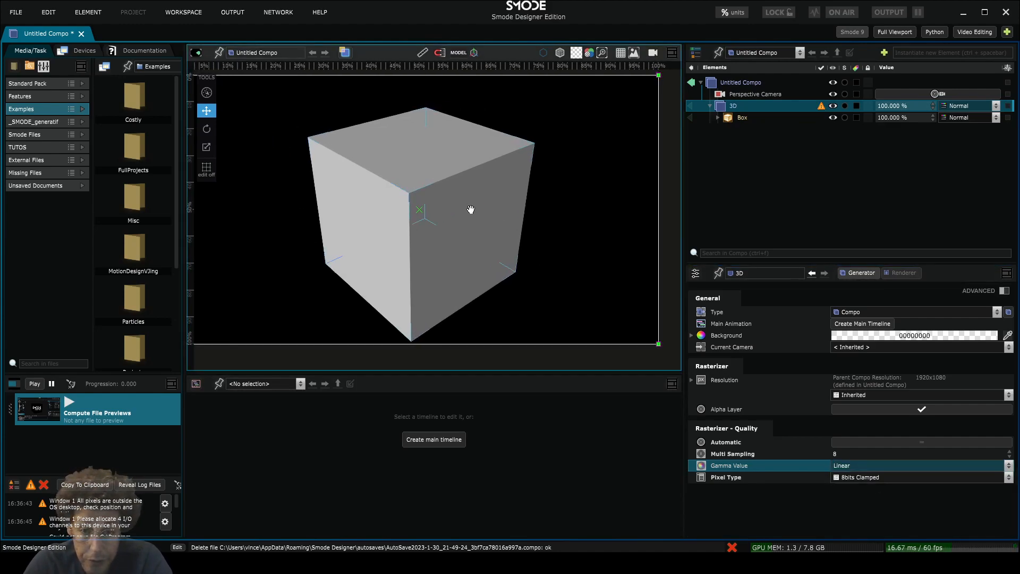
# Check the warning on the 3D compo and set its pixel type to HDR 32bits
pyautogui.moveTo(822, 108)
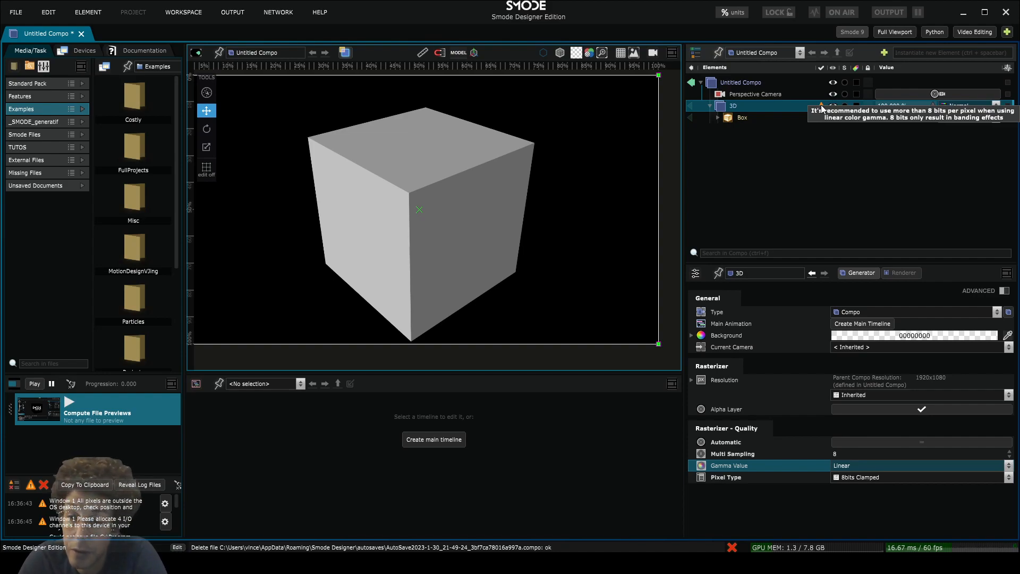
pyautogui.click(765, 478)
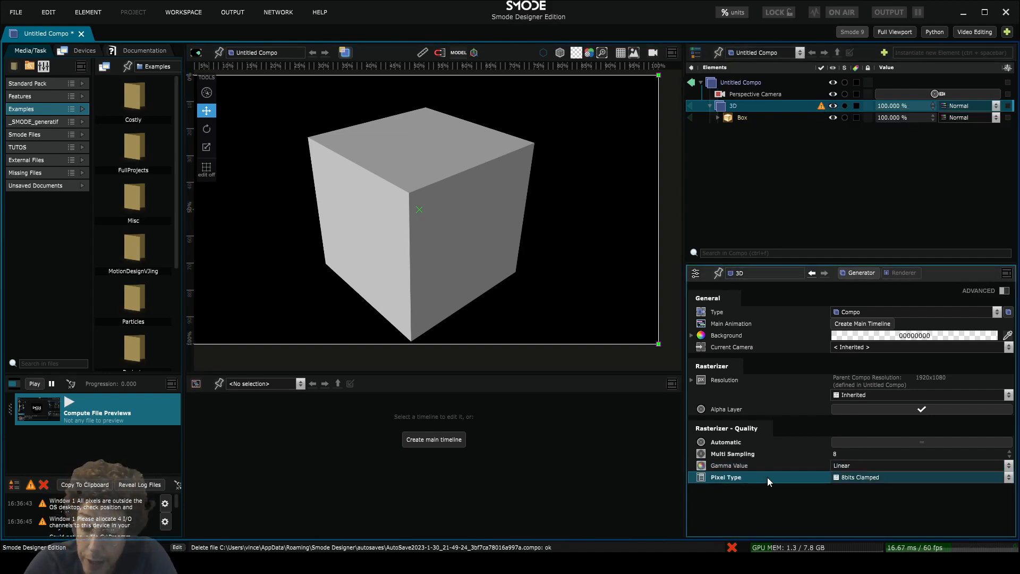
pyautogui.click(857, 477)
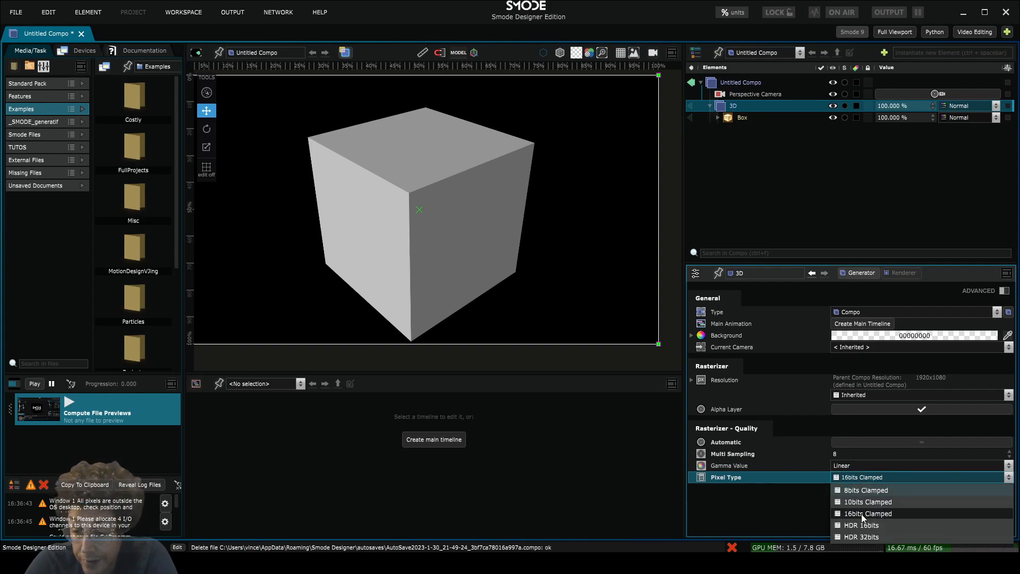
pyautogui.click(862, 537)
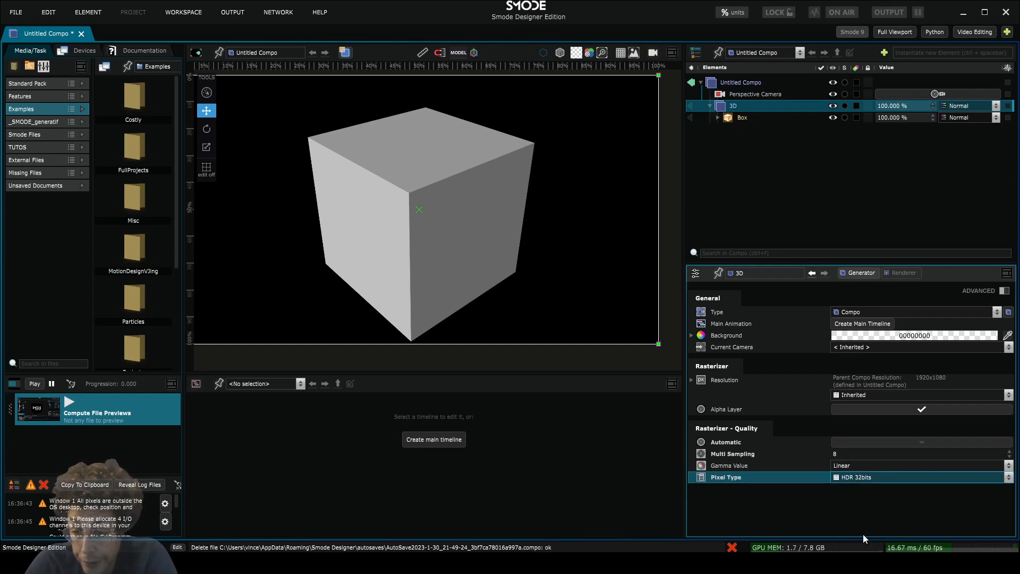
pyautogui.moveTo(459, 236); pyautogui.dragTo(471, 228)
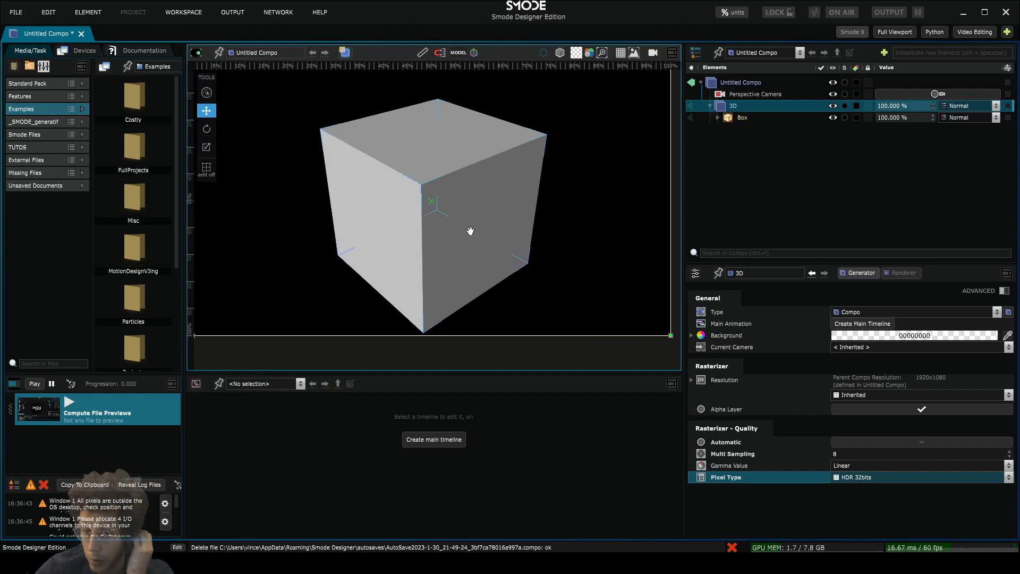
pyautogui.scroll(-1, 468, 234)
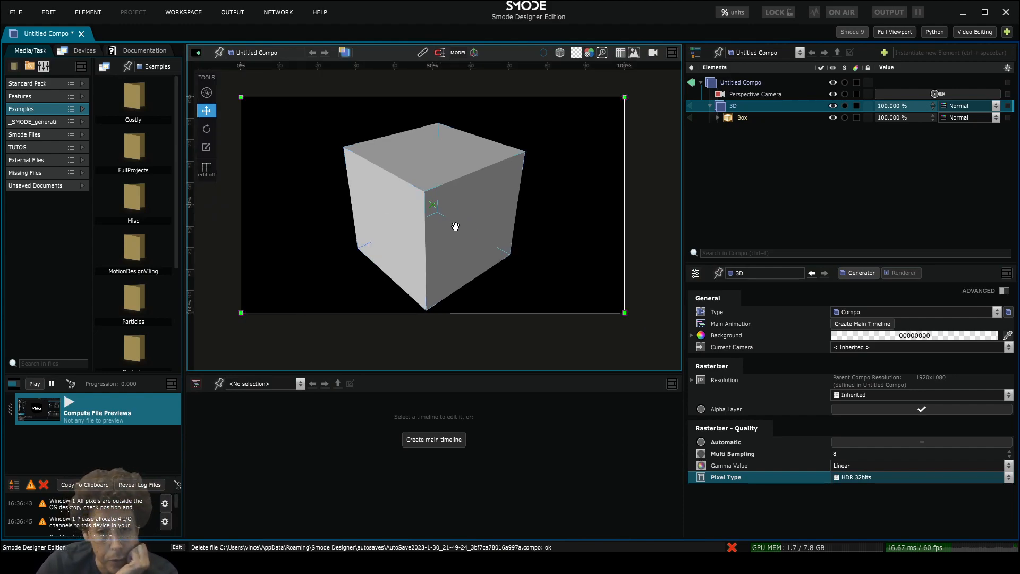
pyautogui.scroll(1, 433, 181)
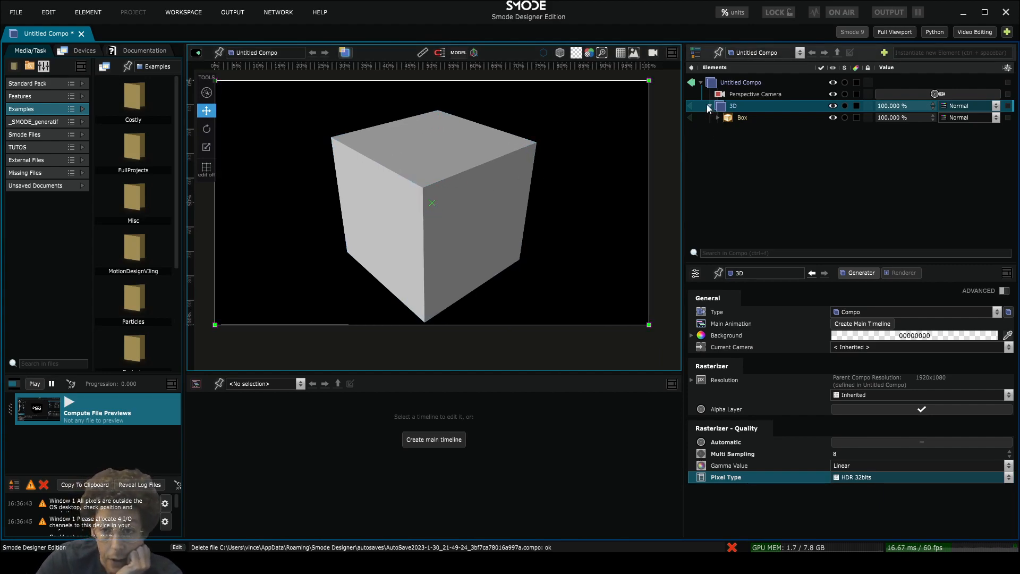
# Add a Linear Gradient layer to the main compo and narrow it to about 43% of the frame width, beside the box
pyautogui.click(710, 107)
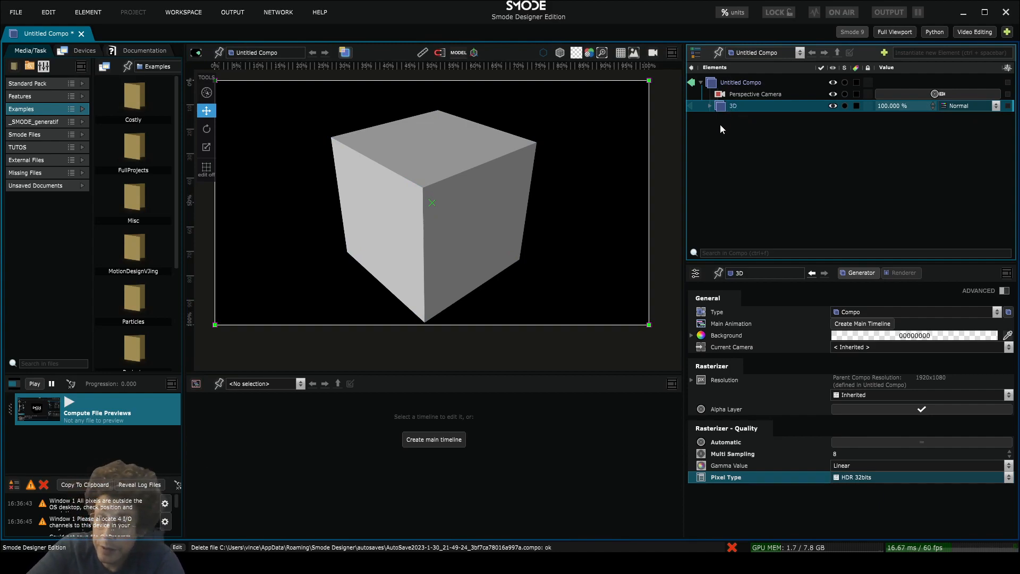
pyautogui.rightClick(719, 125)
pyautogui.moveTo(687, 171)
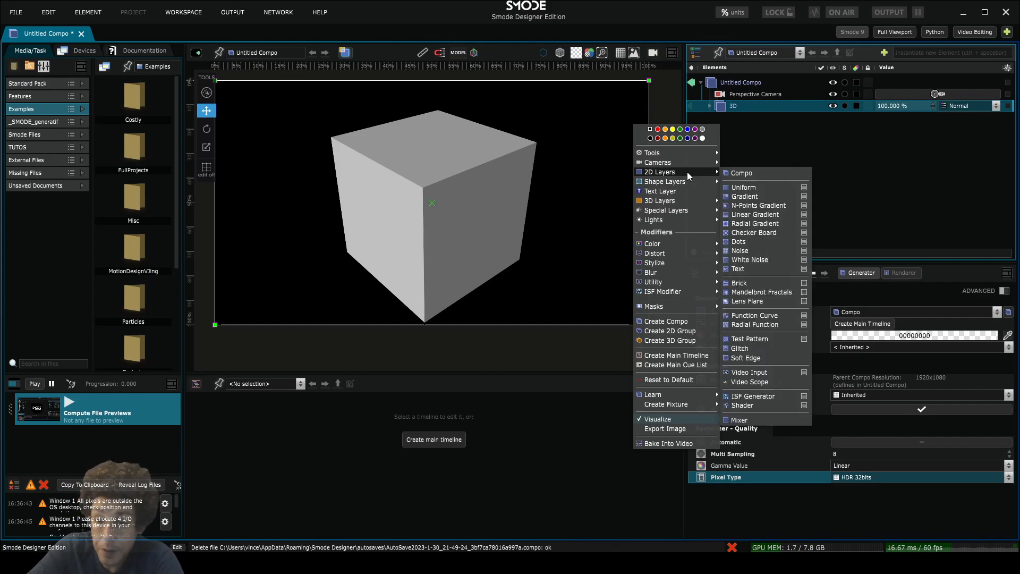
pyautogui.click(764, 216)
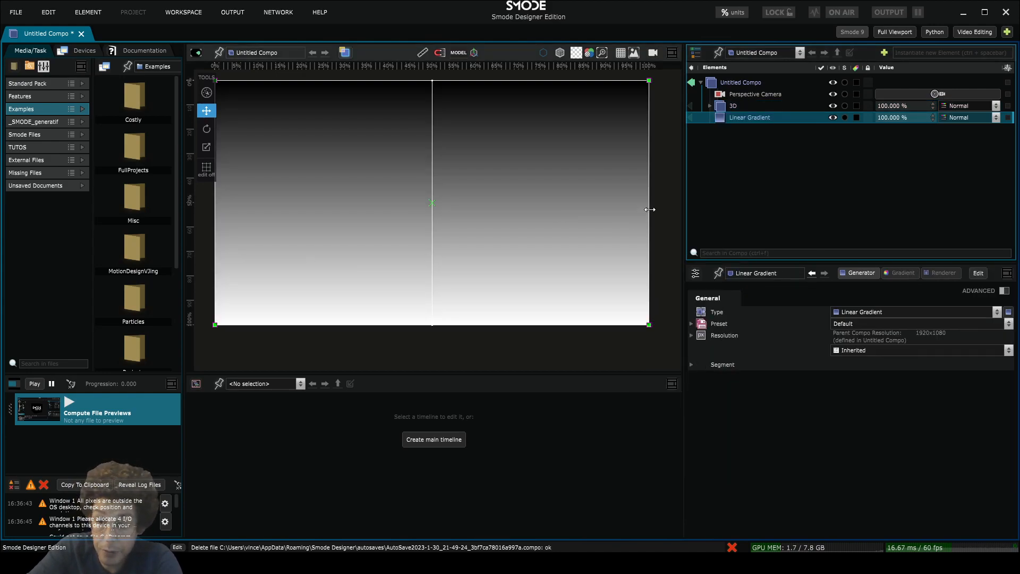
pyautogui.moveTo(649, 211); pyautogui.dragTo(401, 205)
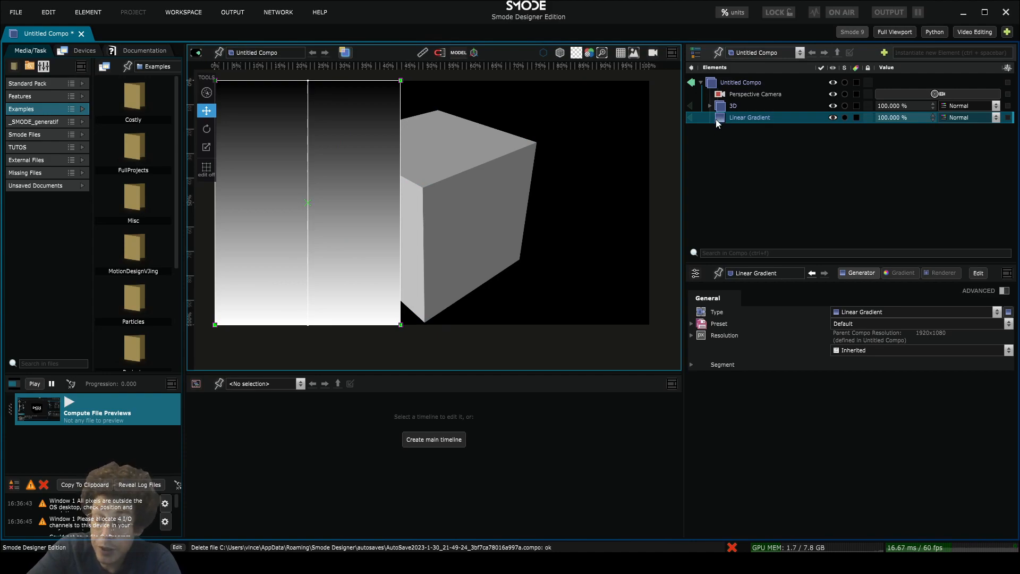
# Compare the rasterizer settings of the main compo and the 3D compo, and move the Linear Gradient into the 3D compo
pyautogui.click(726, 81)
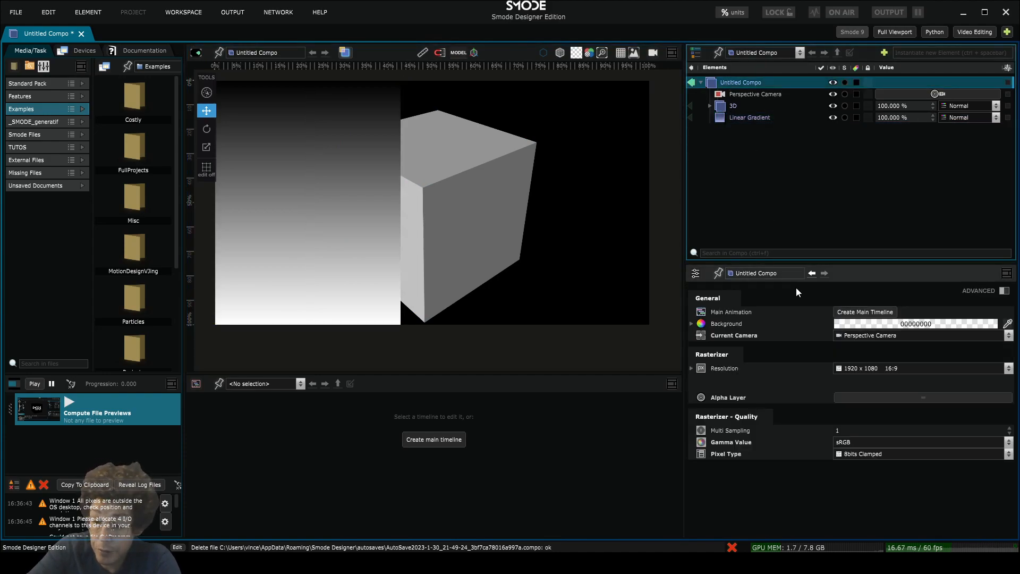
pyautogui.click(731, 109)
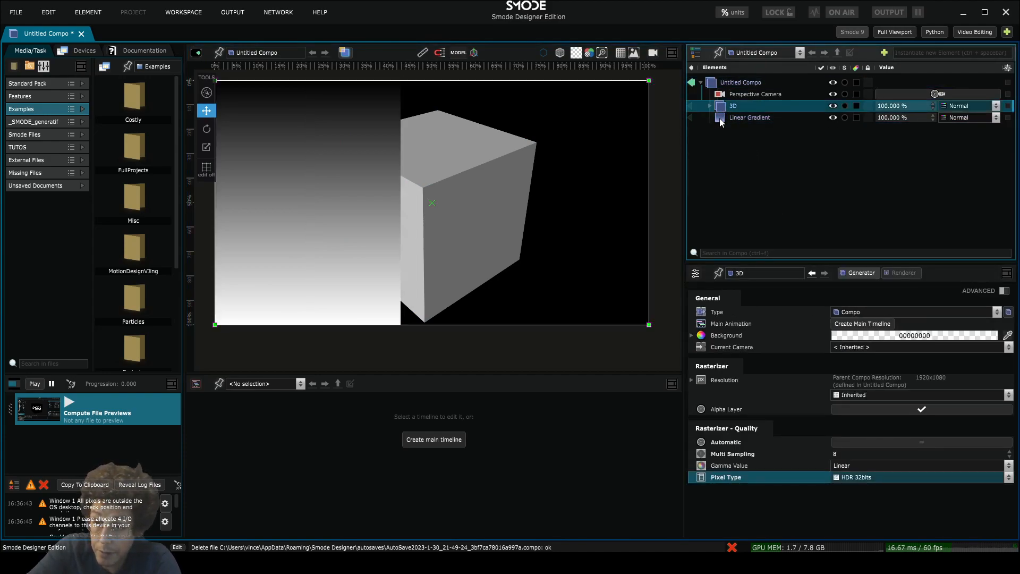
pyautogui.click(720, 117)
pyautogui.click(718, 94)
pyautogui.click(720, 84)
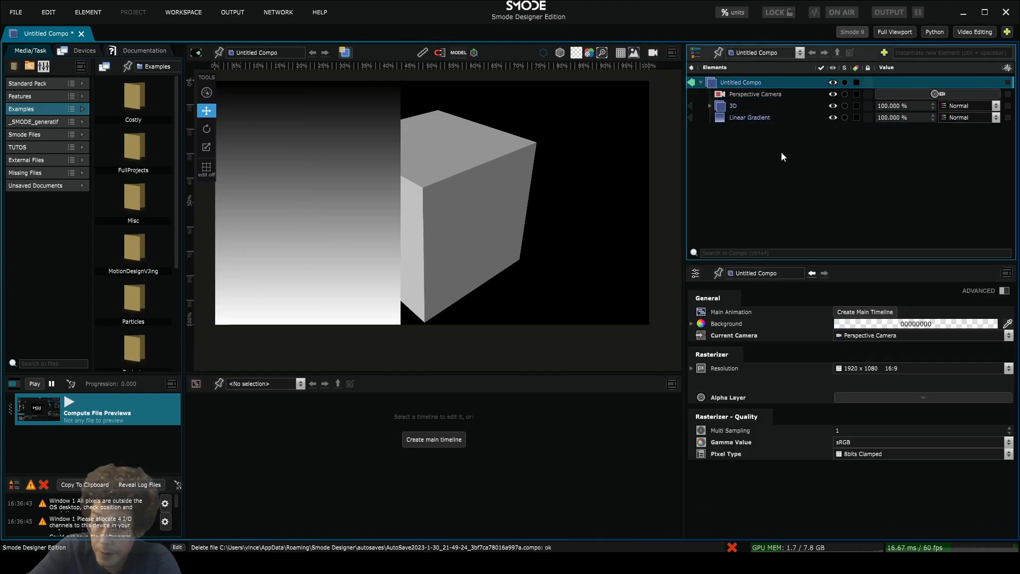
pyautogui.moveTo(726, 116); pyautogui.dragTo(732, 107)
# Rename the 3D compo to "3D linear"
pyautogui.doubleClick(744, 107)
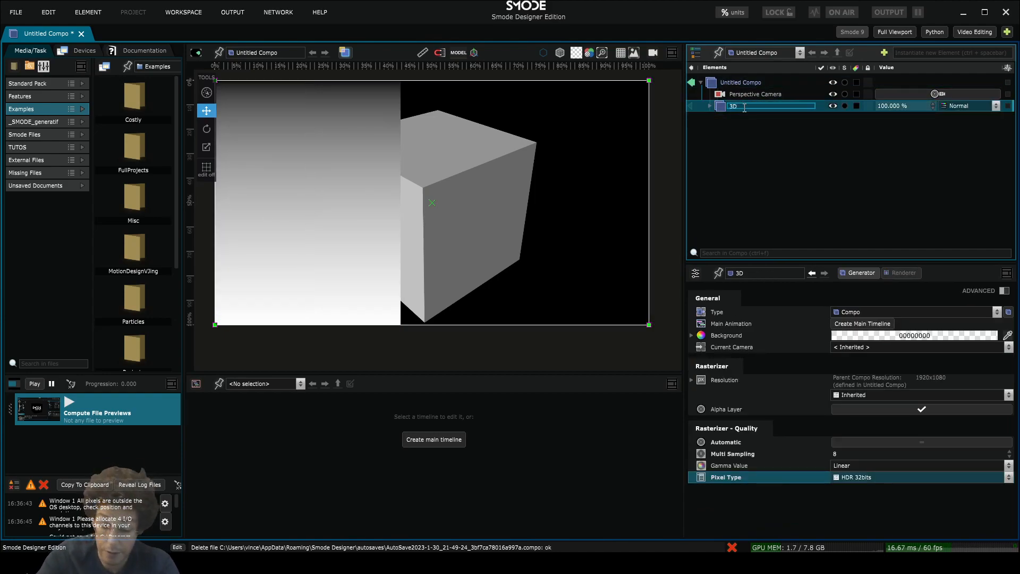
pyautogui.write('line')
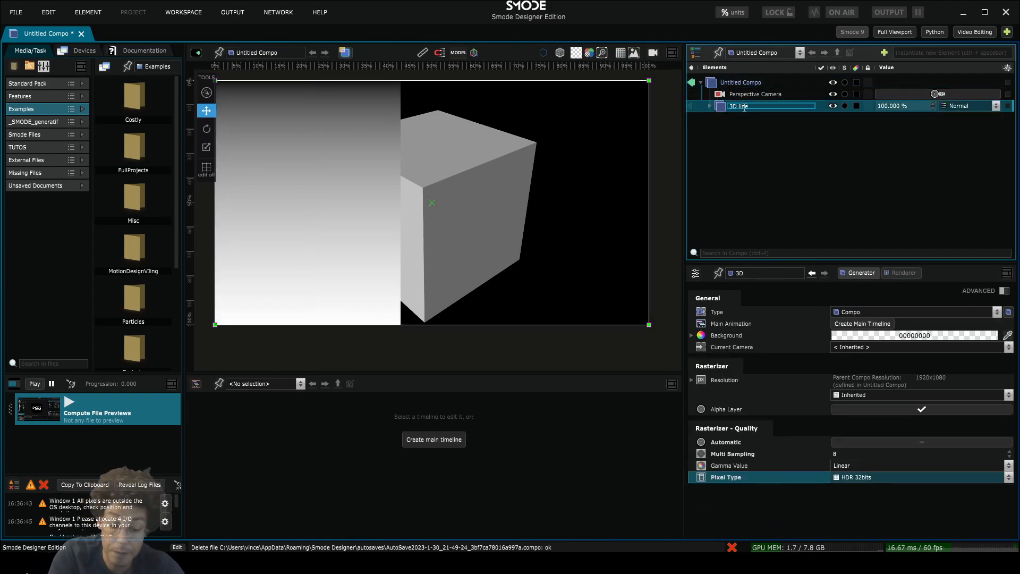
pyautogui.write('ar')
pyautogui.press('Return')
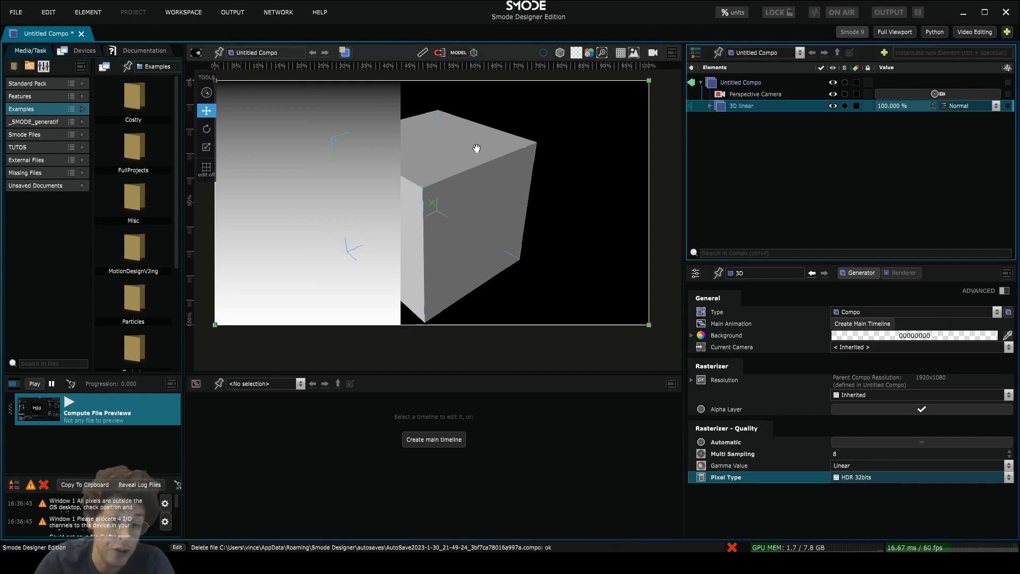
# Move the Linear Gradient out of the 3D linear compo back into the main compo and delete it
pyautogui.scroll(-1, 378, 144)
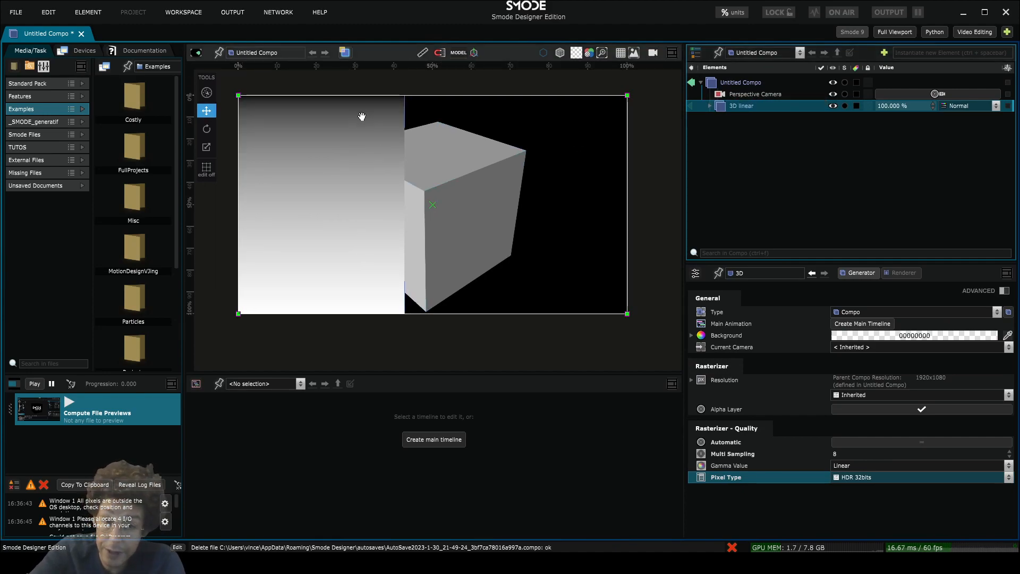
pyautogui.click(710, 106)
pyautogui.click(728, 127)
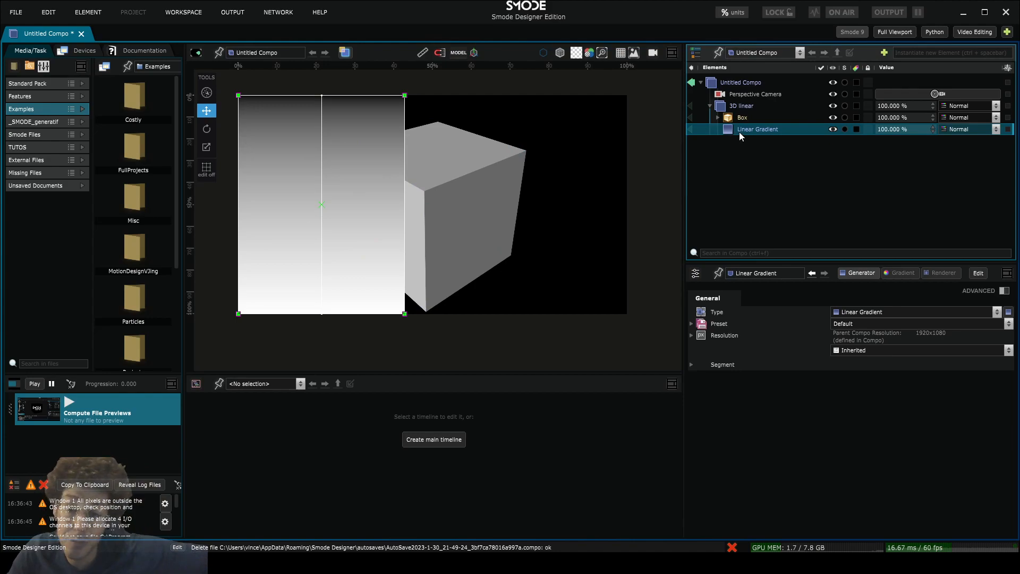
pyautogui.moveTo(739, 130); pyautogui.dragTo(738, 97)
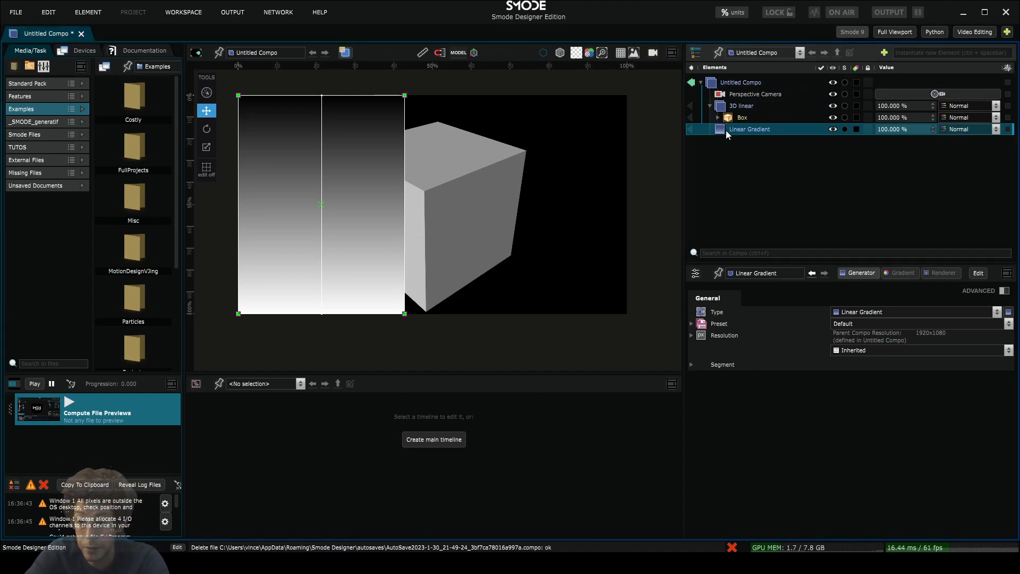
pyautogui.press('Delete')
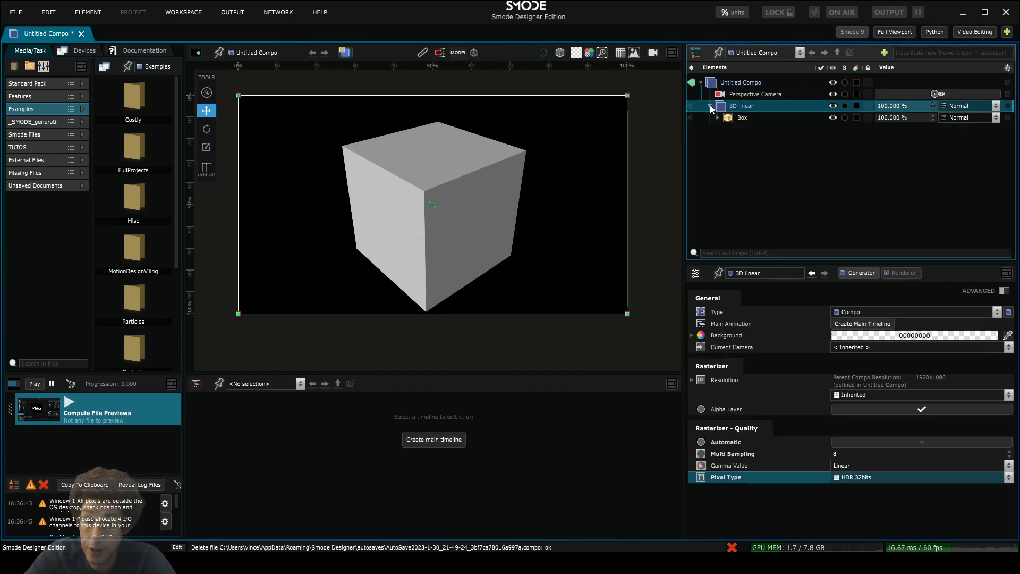
# Inspect the box's PBR Surface renderer settings and list its texture channels inside the 3D linear compo
pyautogui.click(710, 105)
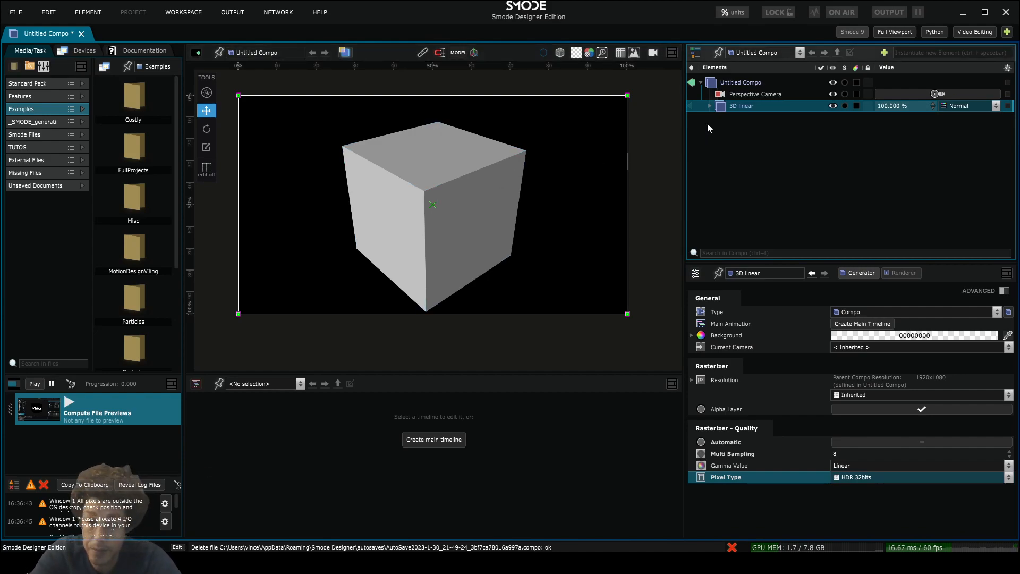
pyautogui.click(710, 106)
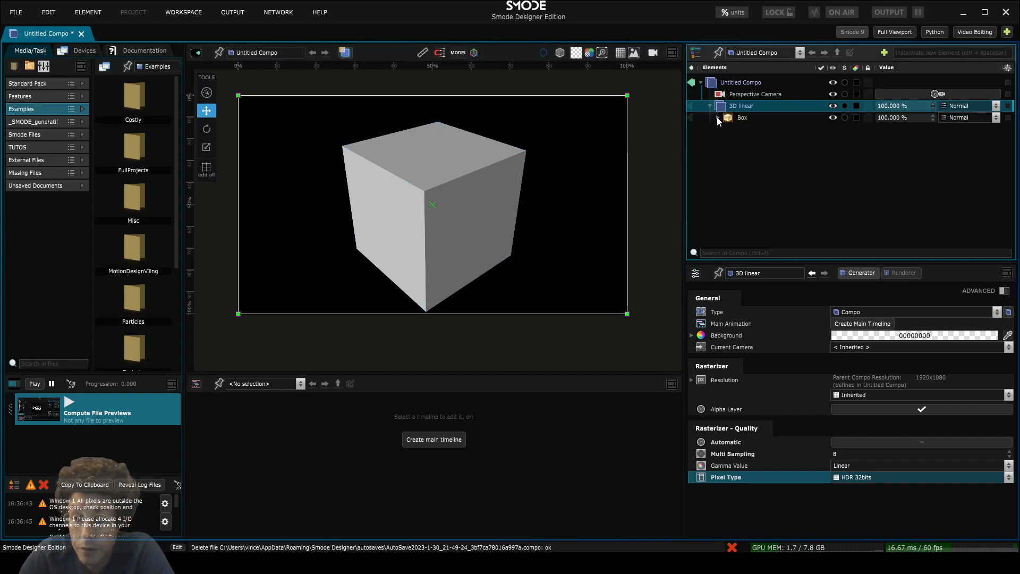
pyautogui.click(729, 119)
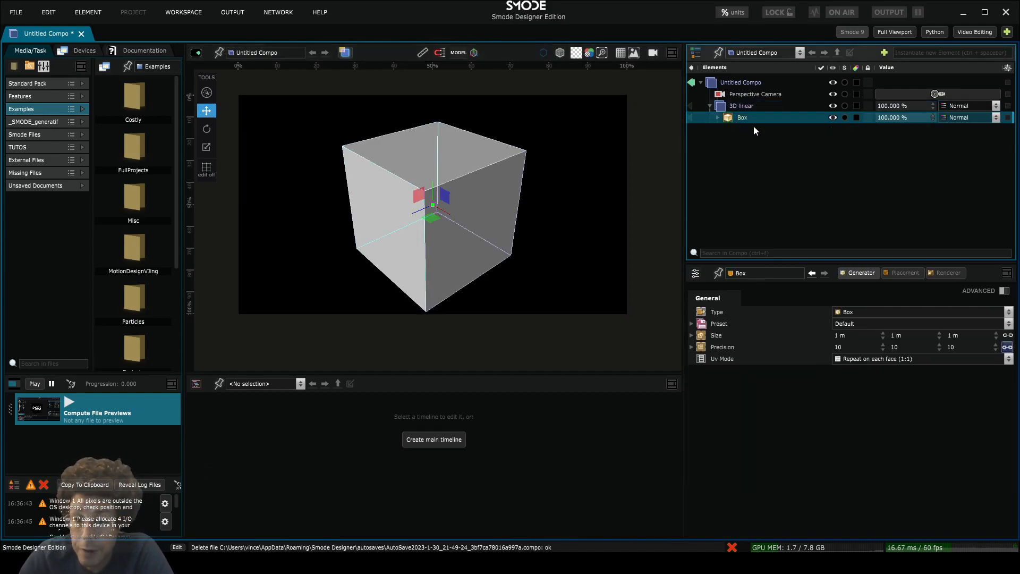
pyautogui.click(940, 273)
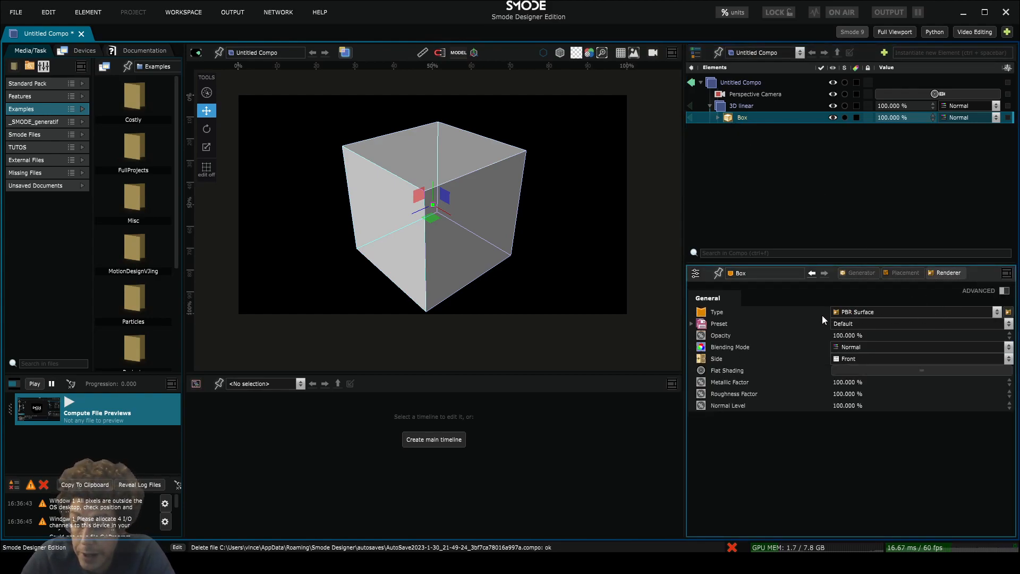
pyautogui.click(718, 117)
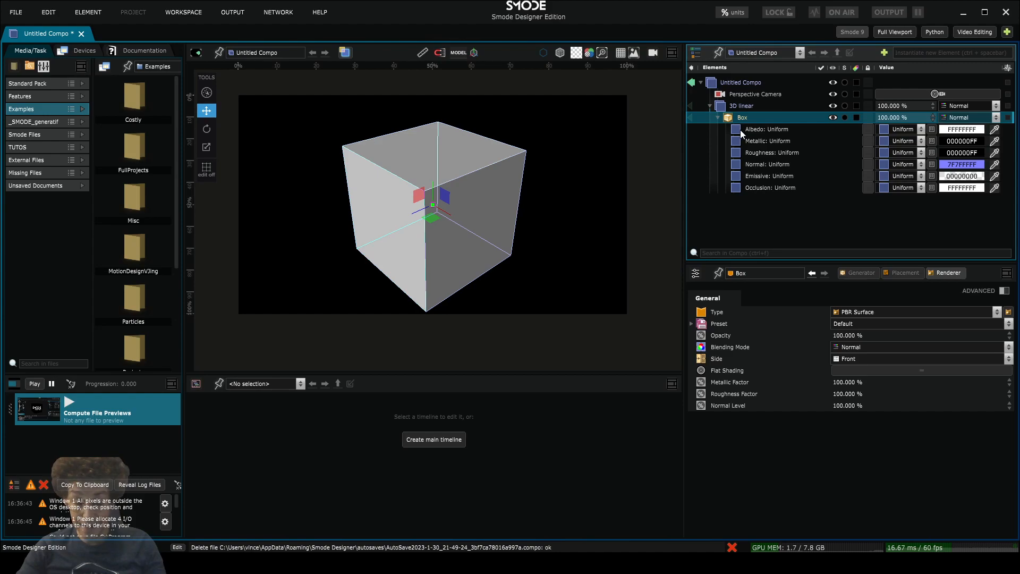
# Turn the box's renderer into a group by adding another default surface, and add a PBR Surface renderer to it
pyautogui.hotkey('ctrl', 'r')
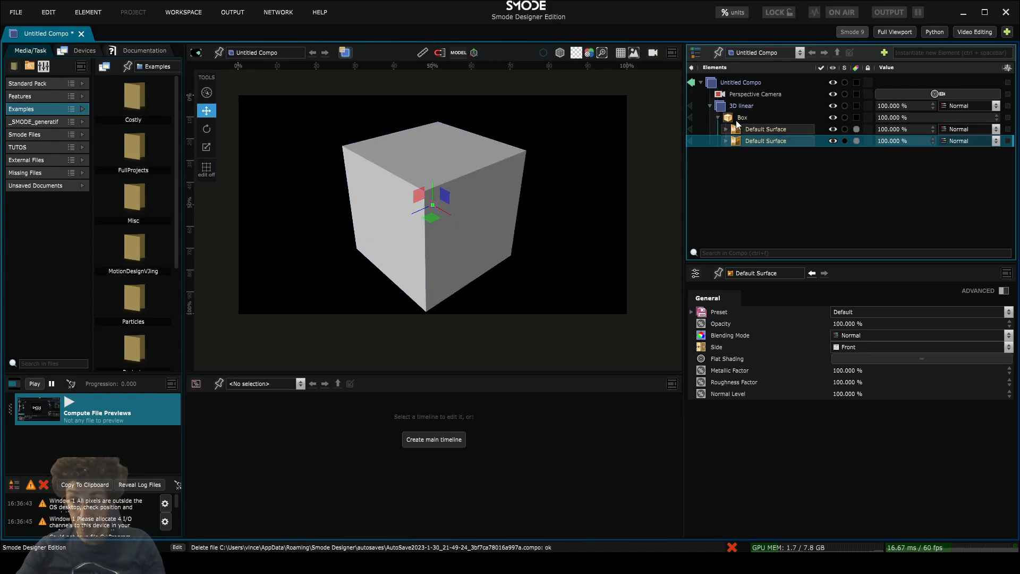
pyautogui.rightClick(735, 120)
pyautogui.moveTo(671, 228)
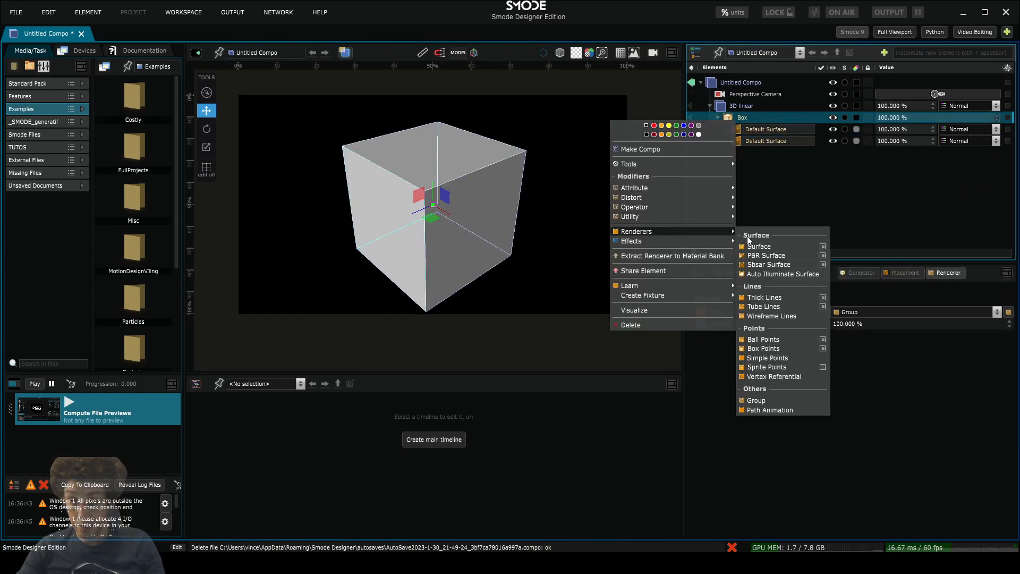
pyautogui.click(766, 256)
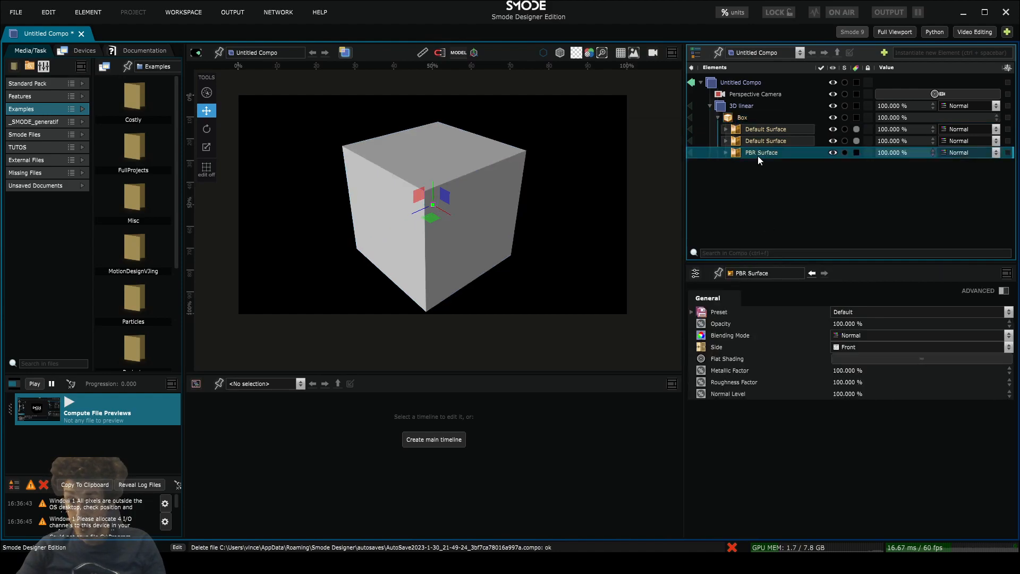
# Delete the PBR Surface and the second Default Surface from the box's renderer group
pyautogui.keyDown('ctrl'); pyautogui.click(761, 141); pyautogui.keyUp('ctrl')
pyautogui.press('Delete')
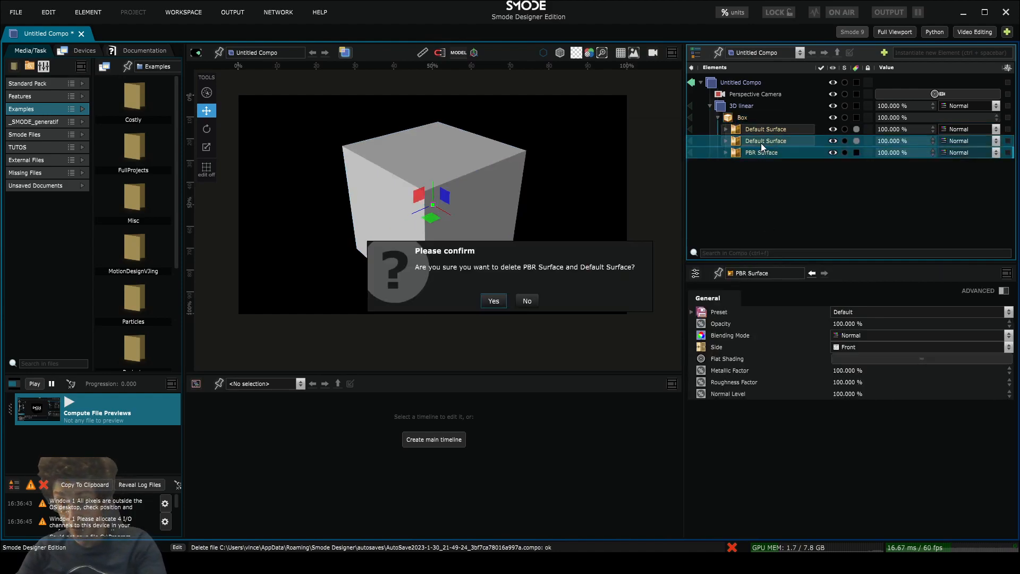
pyautogui.press('Return')
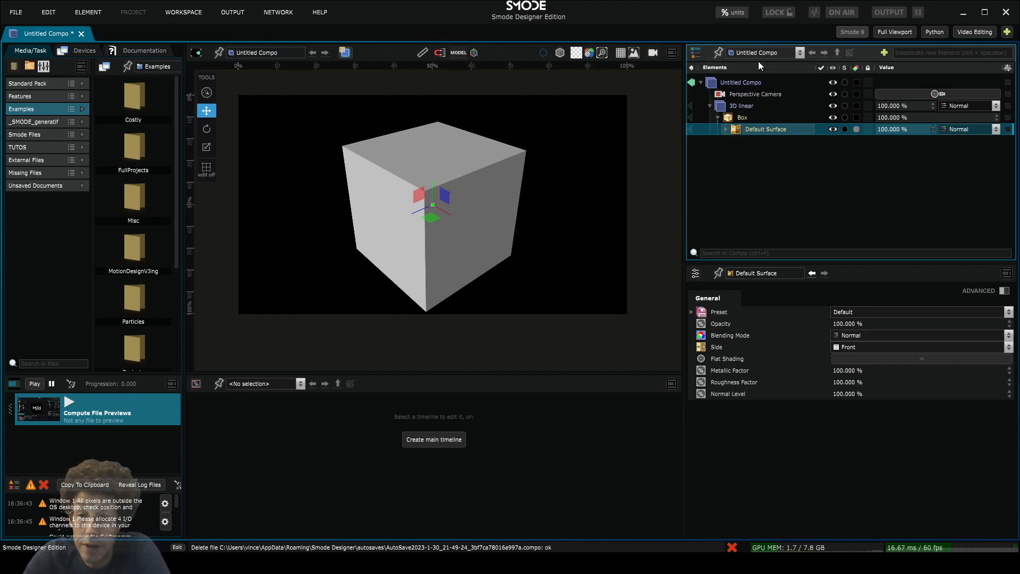
# Examine the box's remaining Default Surface and its texture channels, starting with the albedo
pyautogui.click(738, 121)
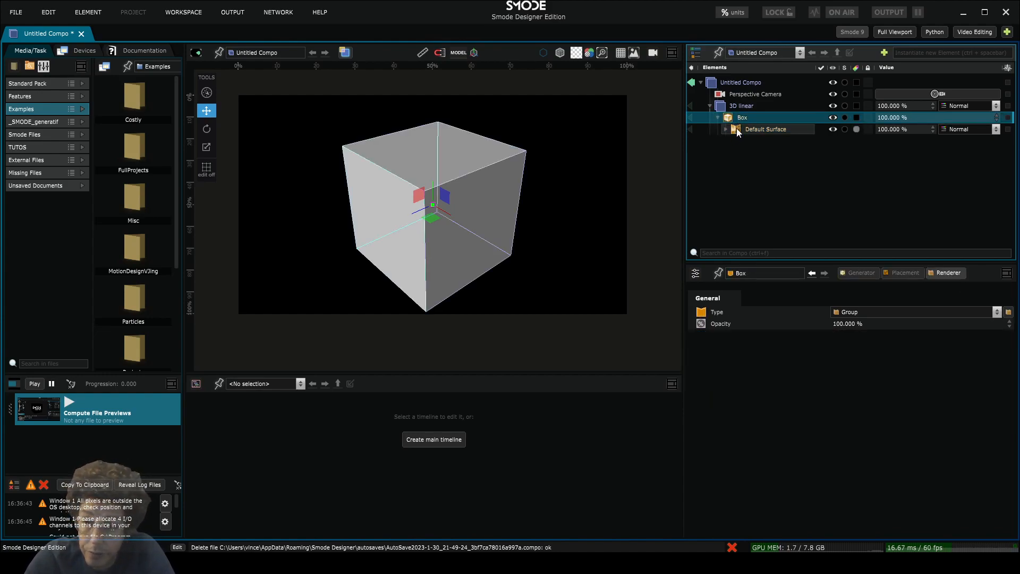
pyautogui.click(737, 131)
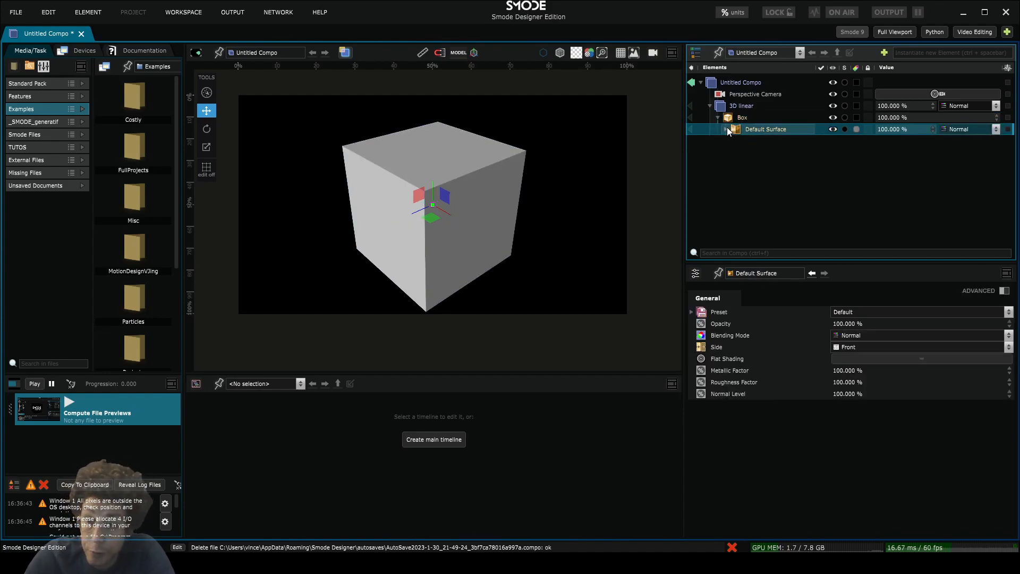
pyautogui.click(726, 129)
pyautogui.click(755, 142)
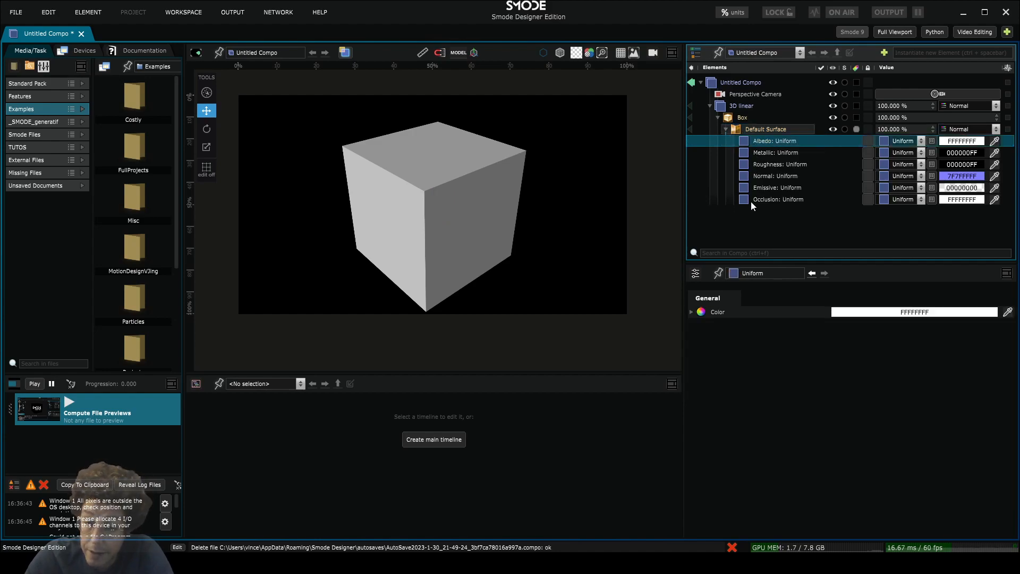
pyautogui.click(749, 130)
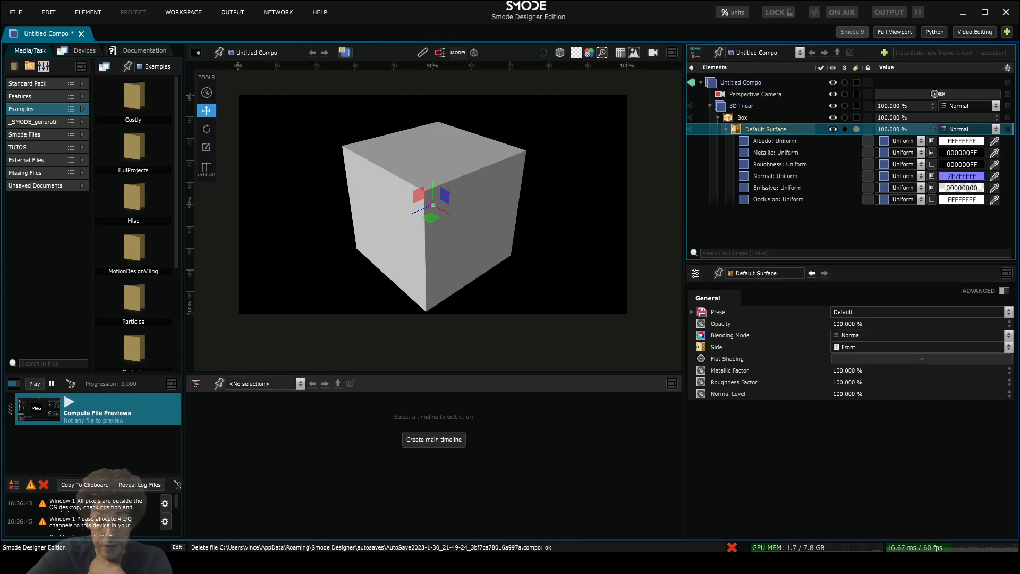
# Switch to Chrome and open the Free PBR Materials site, freepbr.com
pyautogui.moveTo(270, 565)
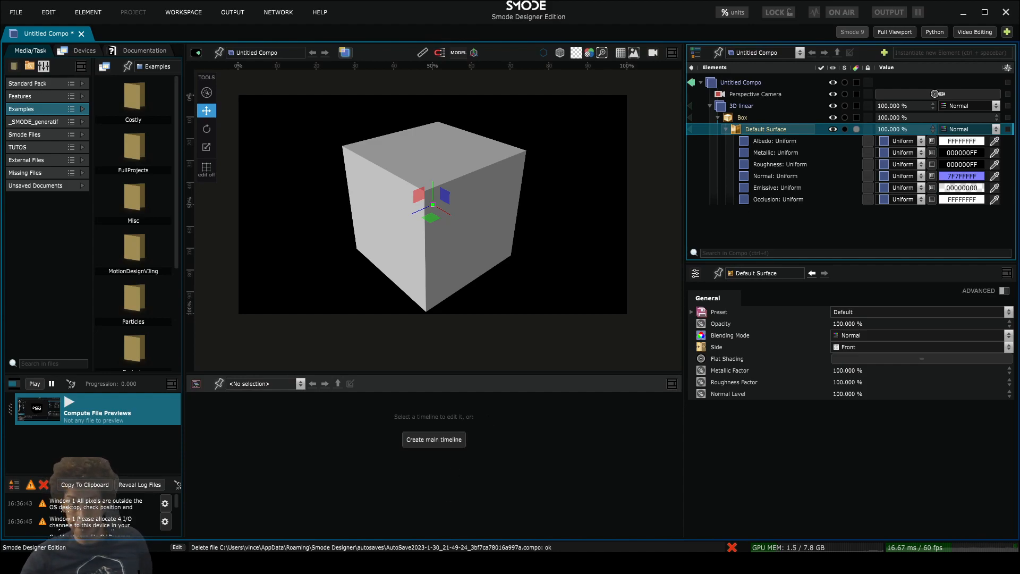
pyautogui.click(318, 563)
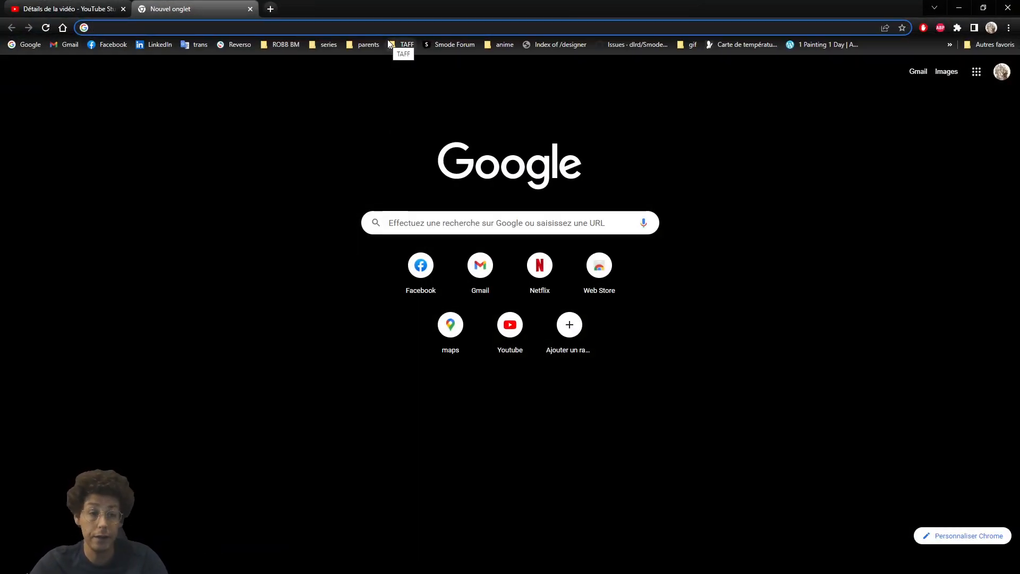
pyautogui.write('free ')
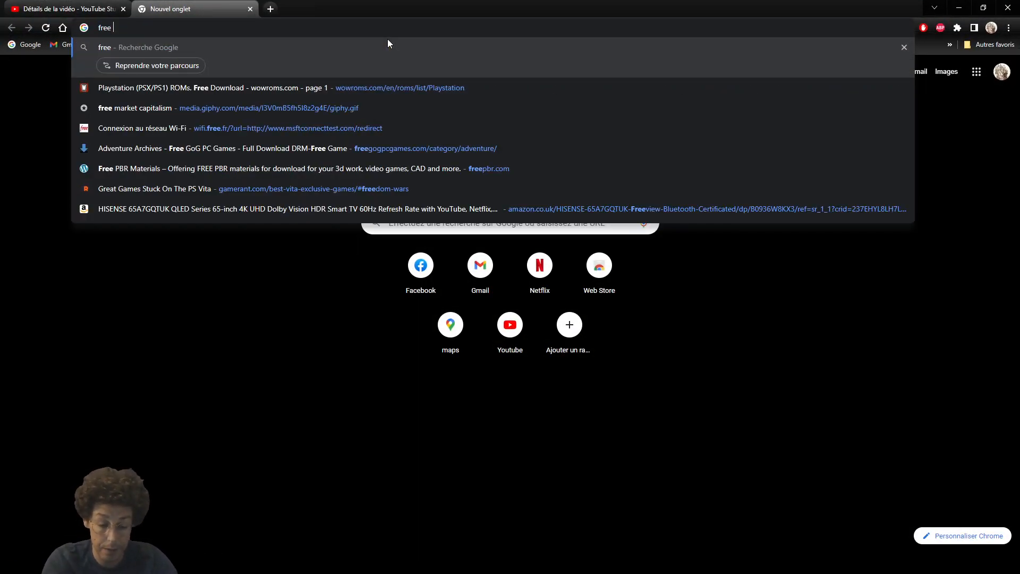
pyautogui.write('pb')
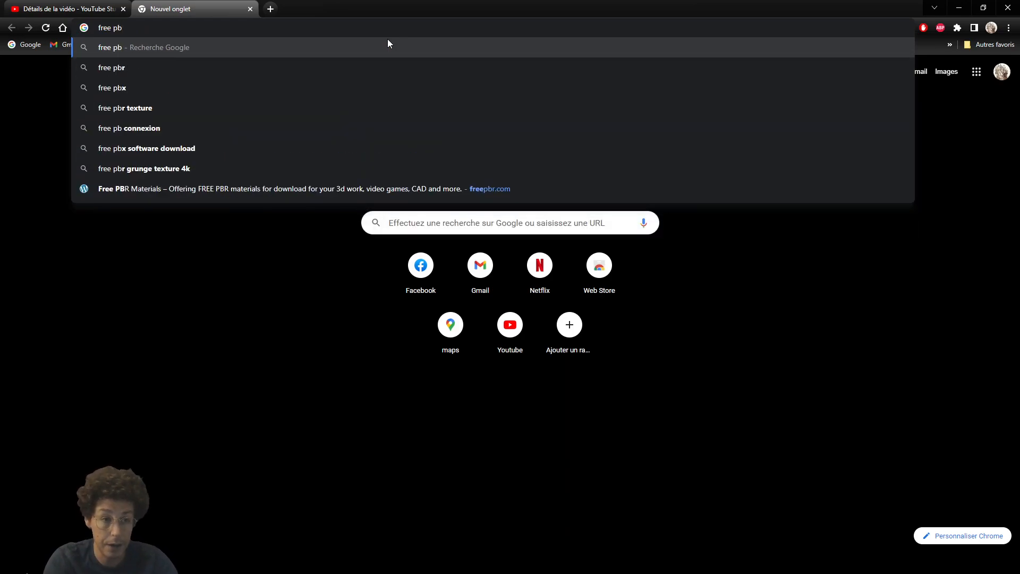
pyautogui.write('r')
pyautogui.press('Return')
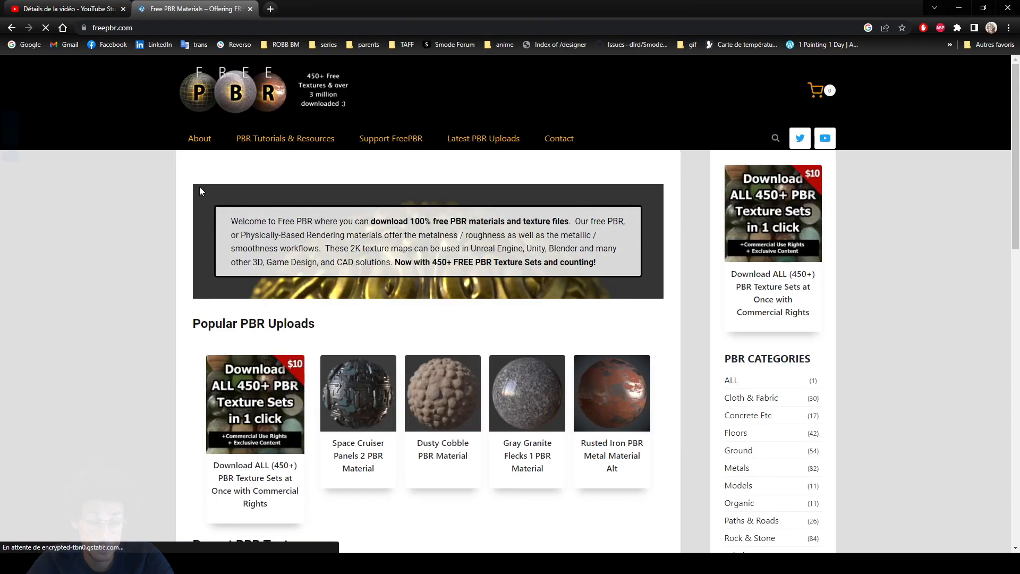
# Check the Gray Granite Flecks 1 PBR Material page for its available downloads, then return to Smode
pyautogui.scroll(-3, 465, 342)
pyautogui.click(545, 326)
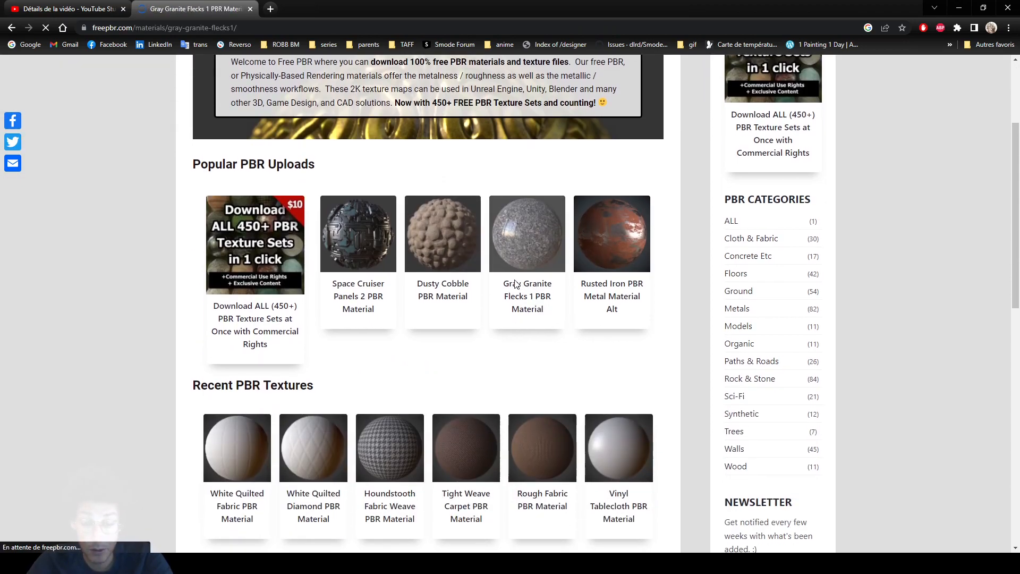
pyautogui.scroll(-3, 520, 346)
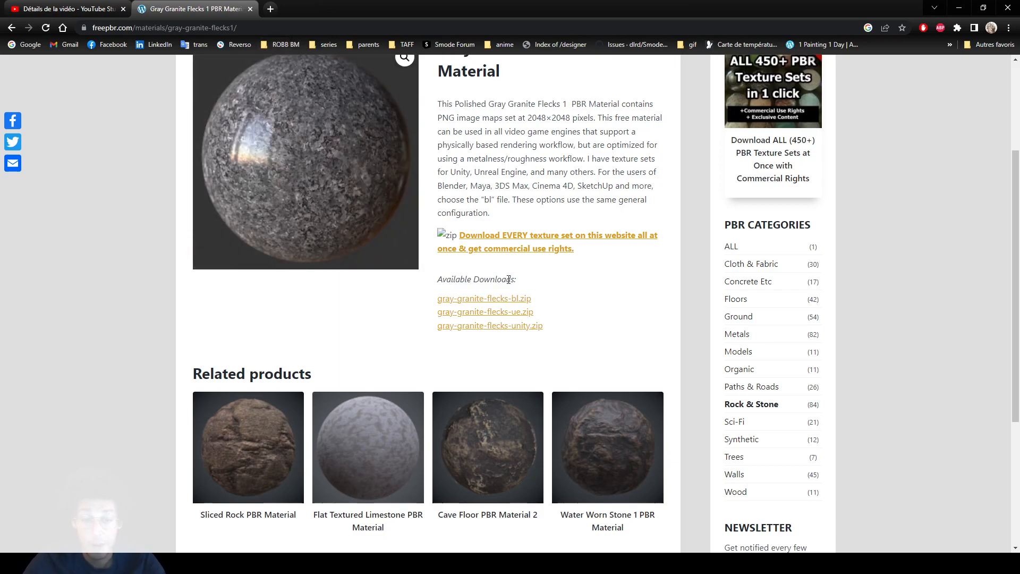
pyautogui.click(959, 8)
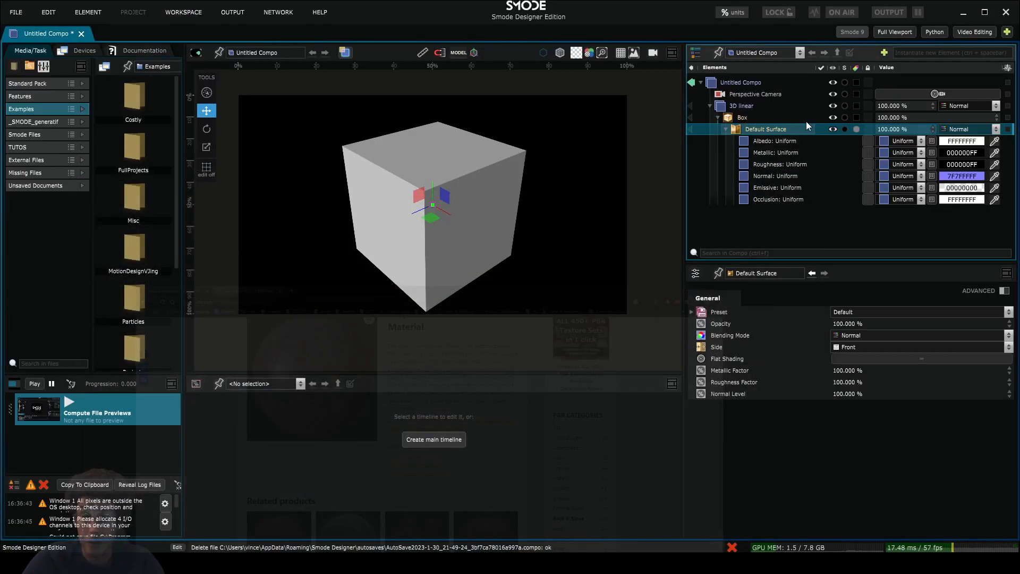
# Open the [4K]PavingStones36 folder under Materials > Textures in _SMODE_generatif and enlarge the file preview area
pyautogui.click(36, 122)
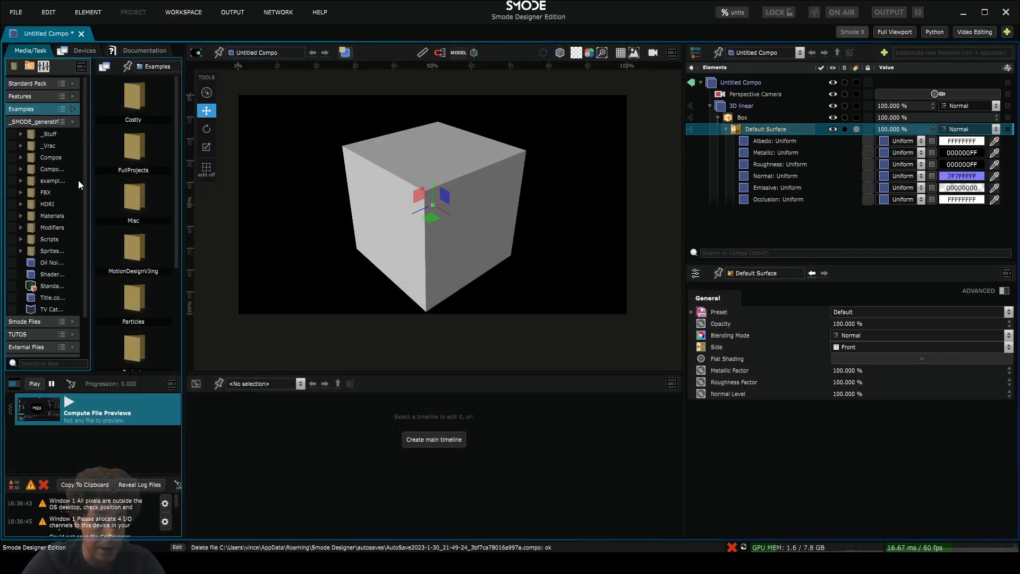
pyautogui.moveTo(92, 180); pyautogui.dragTo(137, 180)
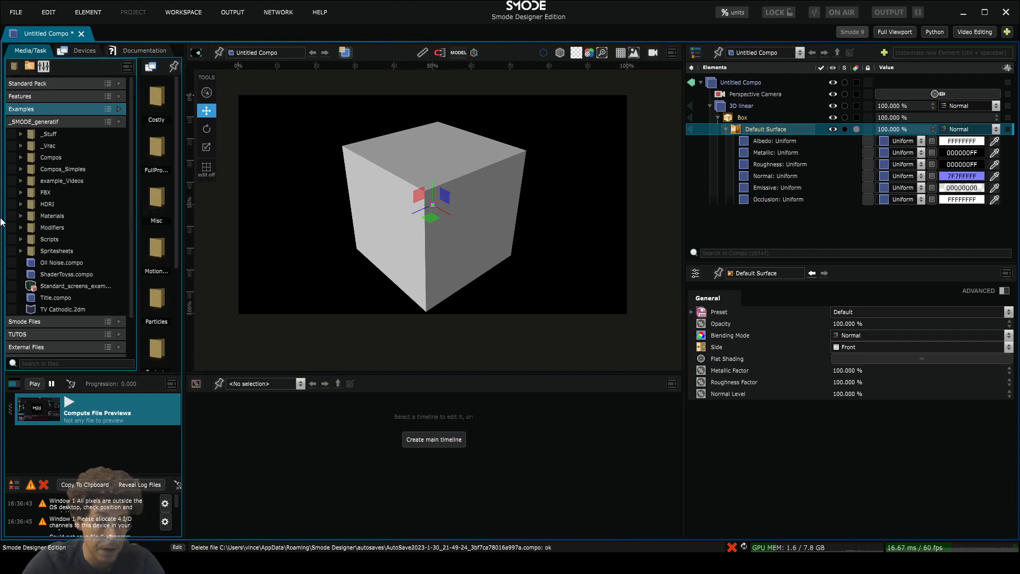
pyautogui.click(21, 215)
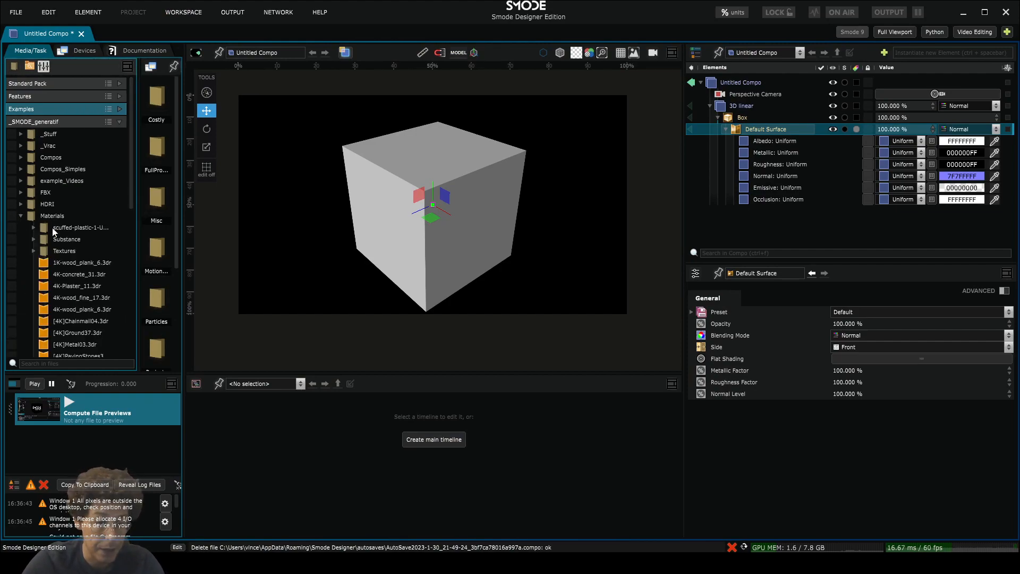
pyautogui.click(34, 250)
pyautogui.scroll(-3, 82, 272)
pyautogui.click(106, 251)
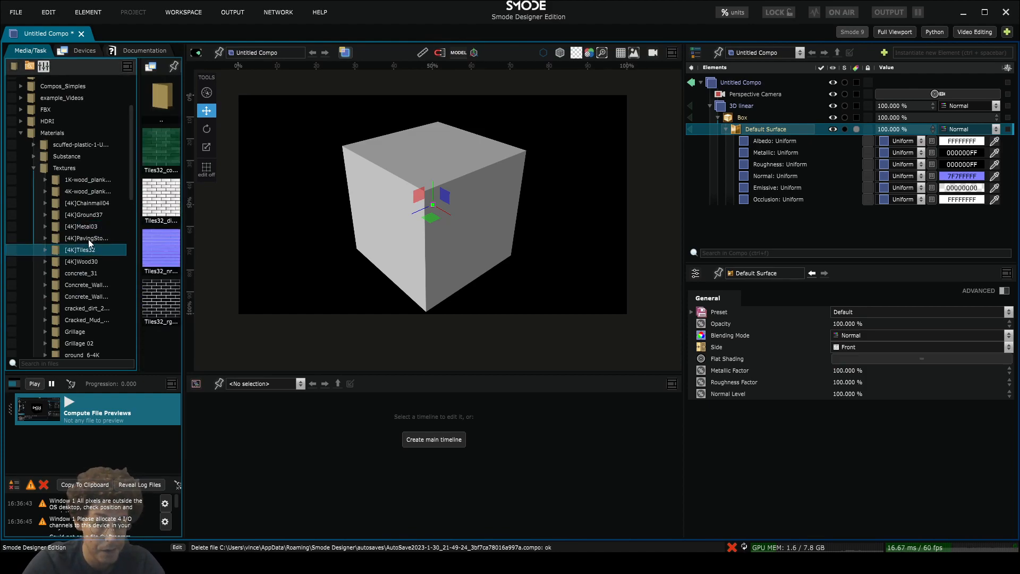
pyautogui.click(88, 238)
pyautogui.moveTo(192, 249); pyautogui.dragTo(273, 243)
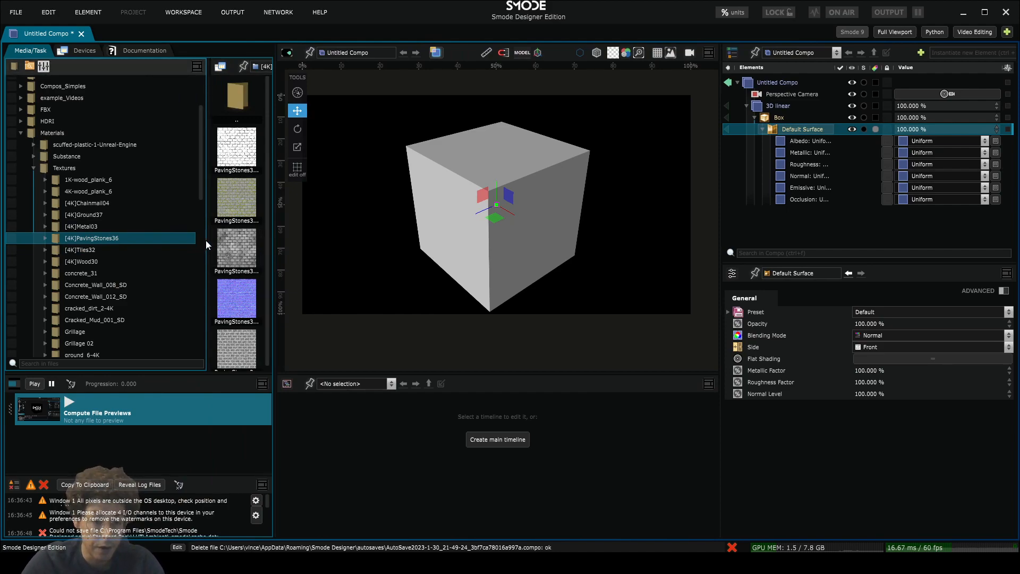
pyautogui.moveTo(209, 242); pyautogui.dragTo(131, 239)
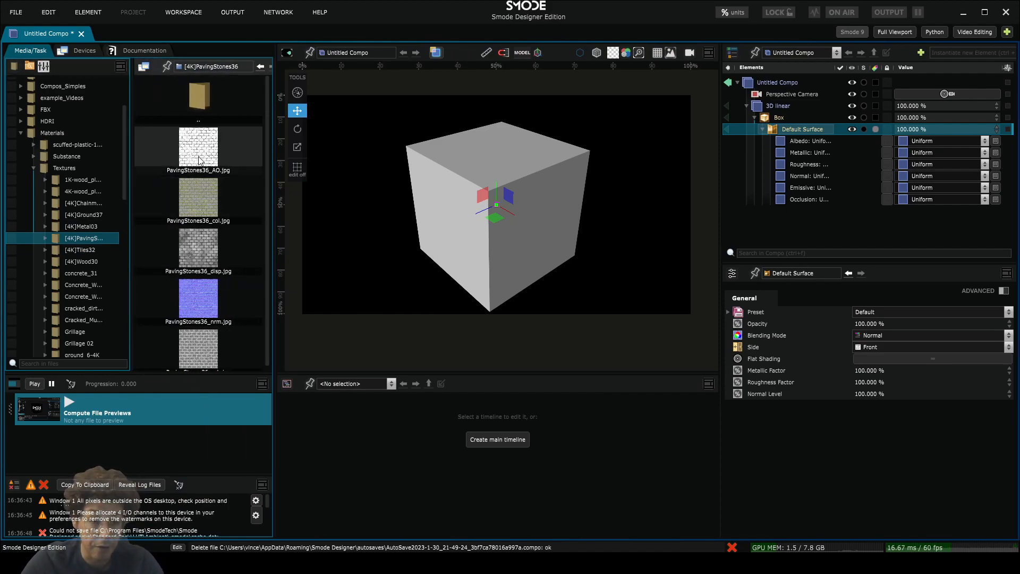
pyautogui.scroll(1, 214, 314)
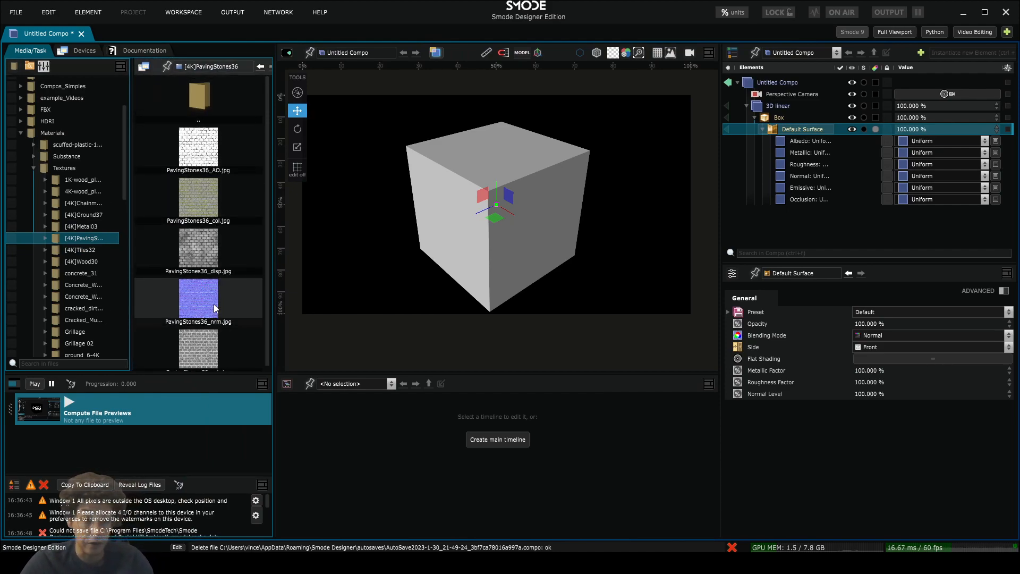
# Assign PavingStones36_col.jpg to the Albedo channel of the box's Default Surface
pyautogui.click(202, 160)
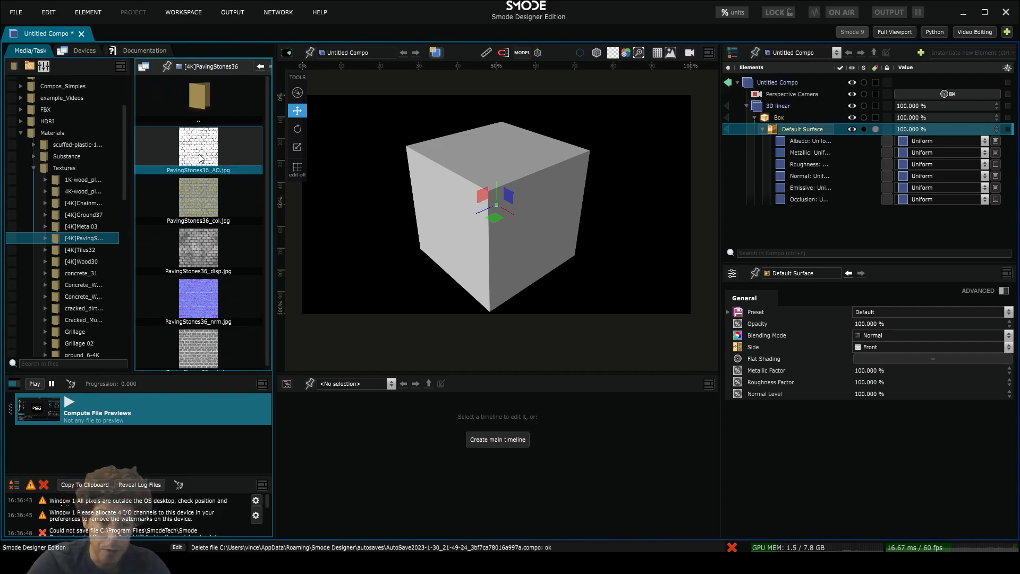
pyautogui.click(203, 194)
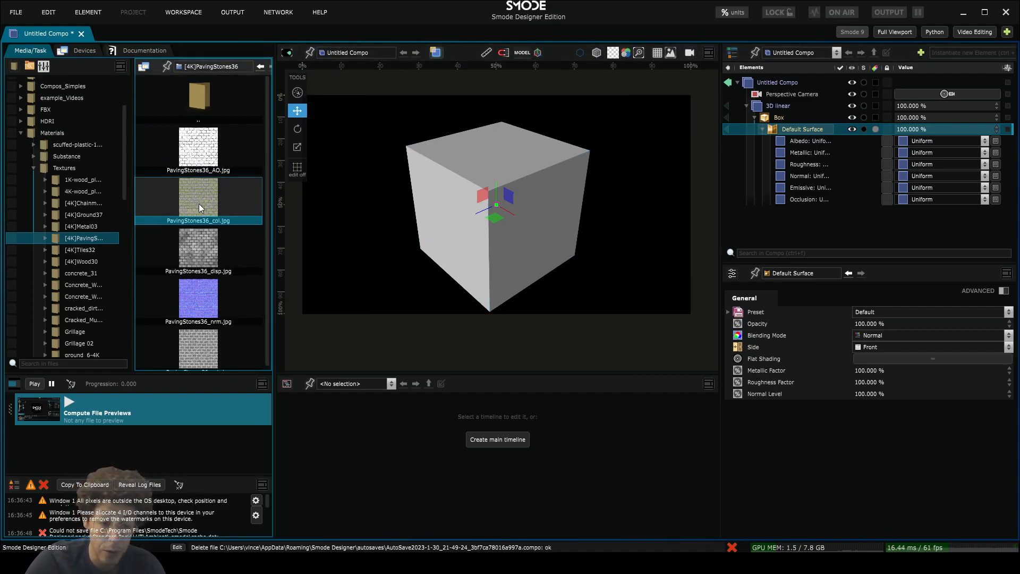
pyautogui.hotkey('ctrl', 's')
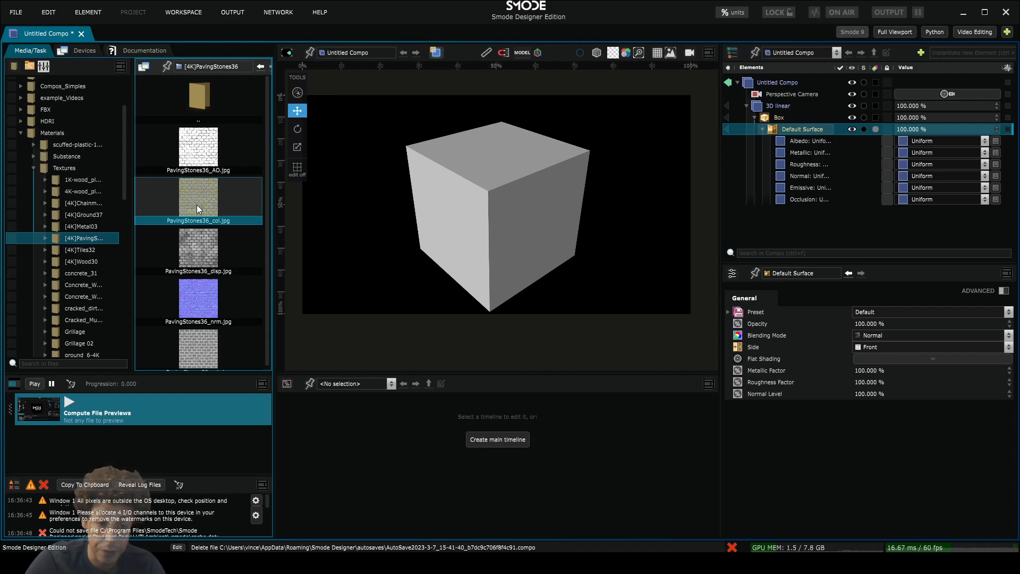
pyautogui.moveTo(197, 205); pyautogui.dragTo(805, 139)
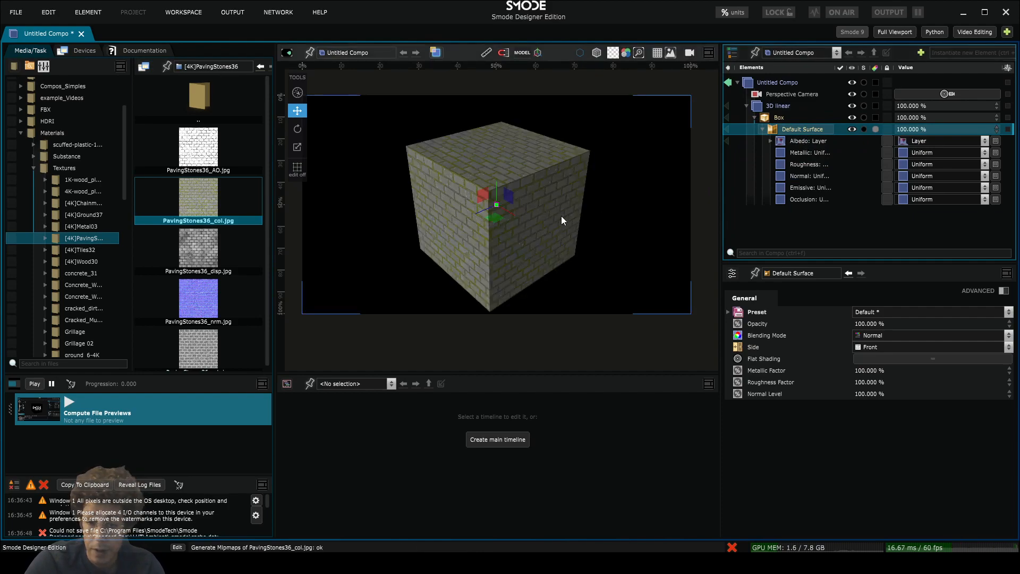
pyautogui.keyDown('alt'); pyautogui.moveTo(465, 219); pyautogui.dragTo(328, 245); pyautogui.keyUp('alt')
pyautogui.scroll(5, 509, 224)
# Assign PavingStones36_AO.jpg to the Default Surface's Occlusion channel and inspect the stones up close
pyautogui.moveTo(206, 155); pyautogui.dragTo(803, 199)
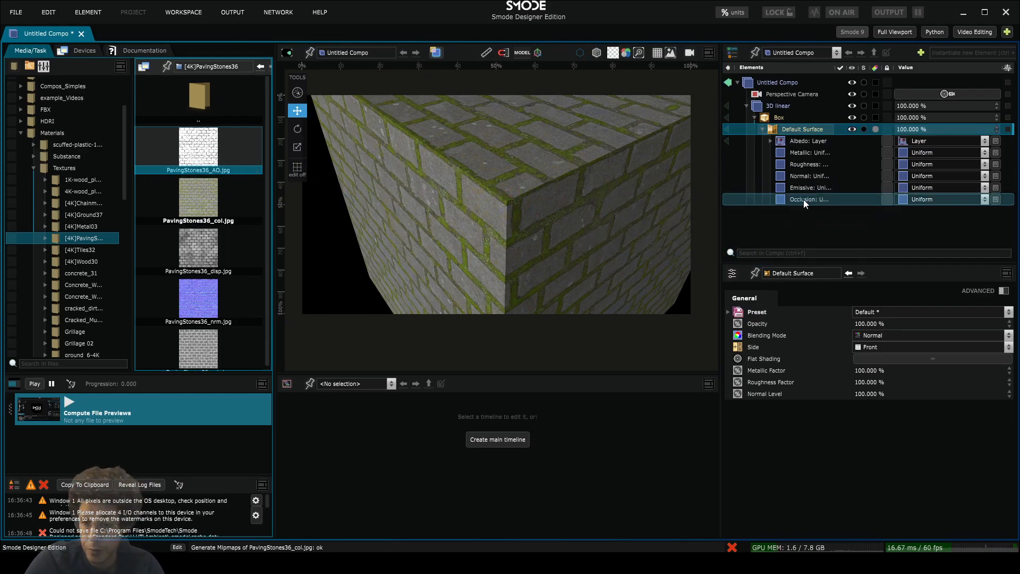
pyautogui.keyDown('alt'); pyautogui.moveTo(577, 240); pyautogui.dragTo(586, 219); pyautogui.keyUp('alt')
pyautogui.keyDown('alt'); pyautogui.moveTo(585, 218); pyautogui.dragTo(517, 114, button='right'); pyautogui.keyUp('alt')
pyautogui.keyDown('alt'); pyautogui.moveTo(517, 114); pyautogui.dragTo(461, 197, button='middle'); pyautogui.keyUp('alt')
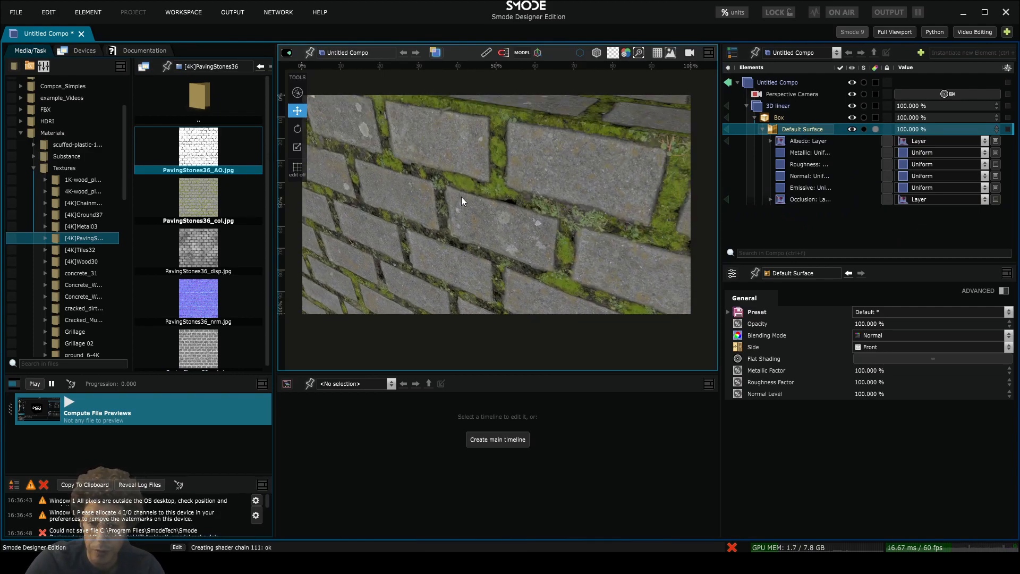
pyautogui.press('f')
pyautogui.keyDown('alt'); pyautogui.moveTo(497, 198); pyautogui.dragTo(461, 206); pyautogui.keyUp('alt')
# Assign PavingStones36_nrm.jpg to the Default Surface's Normal channel and examine the relief from several angles
pyautogui.scroll(-1, 175, 248)
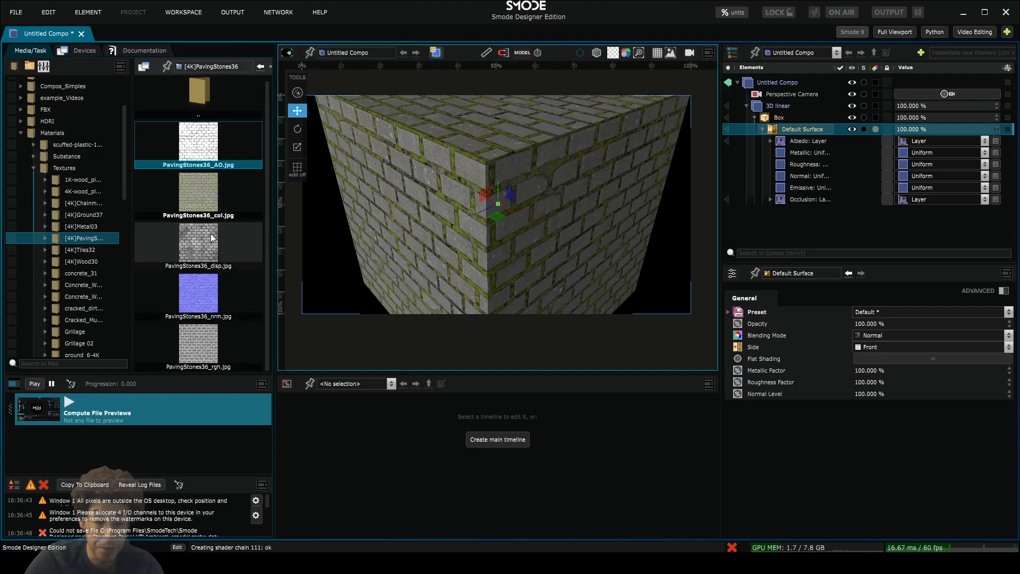
pyautogui.click(211, 245)
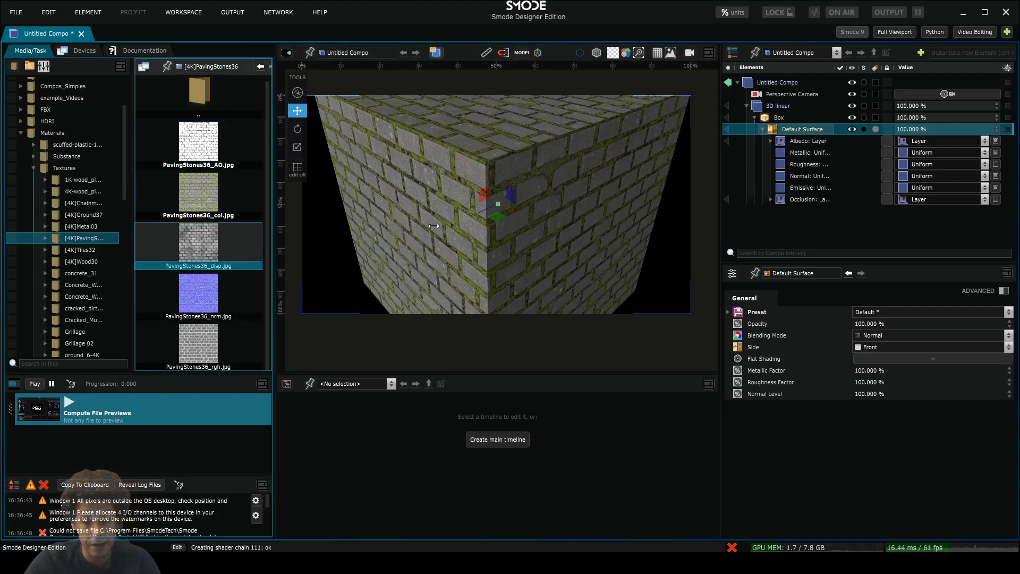
pyautogui.press('f')
pyautogui.click(515, 228)
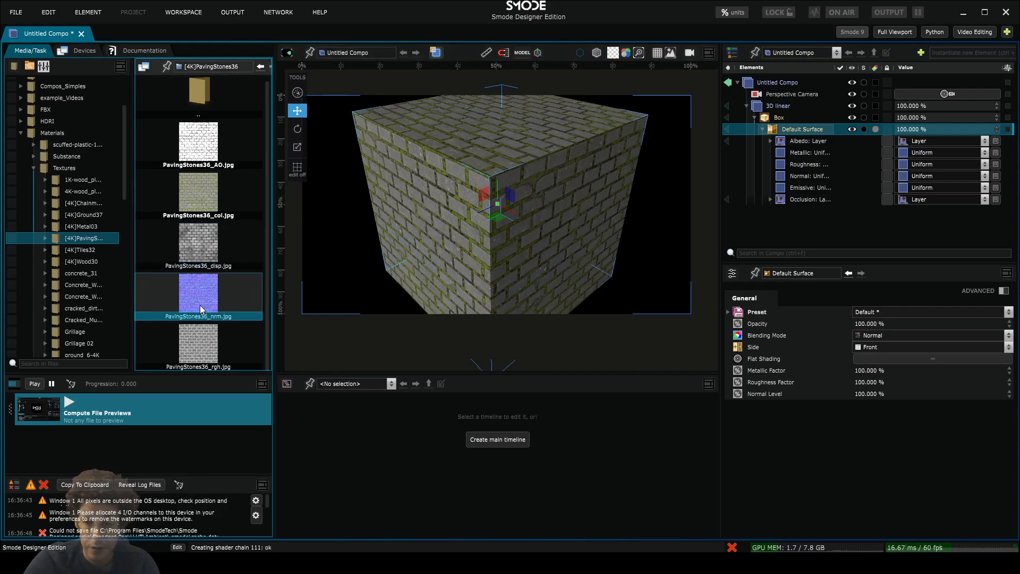
pyautogui.moveTo(201, 309); pyautogui.dragTo(799, 178)
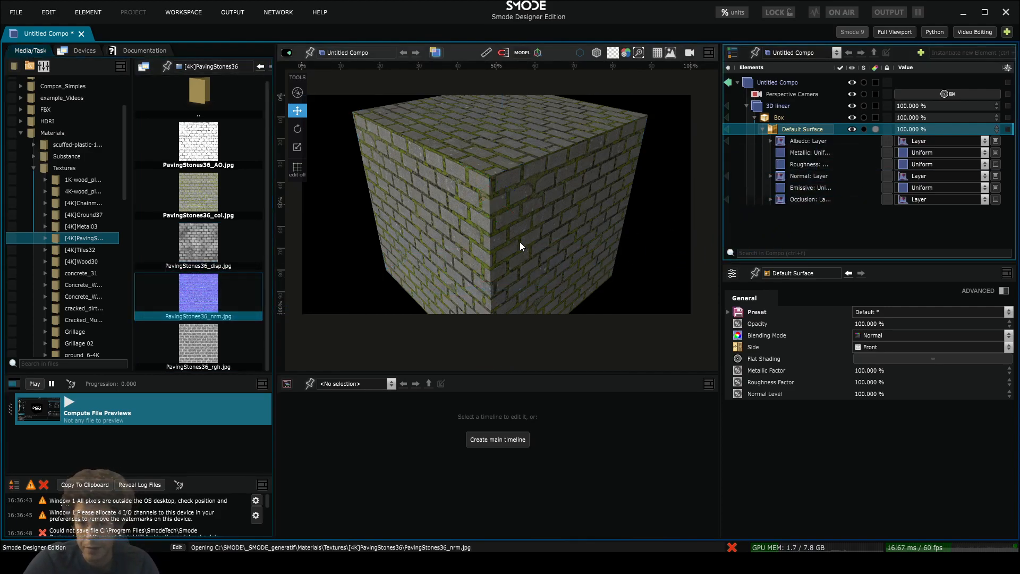
pyautogui.keyDown('alt'); pyautogui.moveTo(501, 238); pyautogui.dragTo(462, 139, button='right'); pyautogui.keyUp('alt')
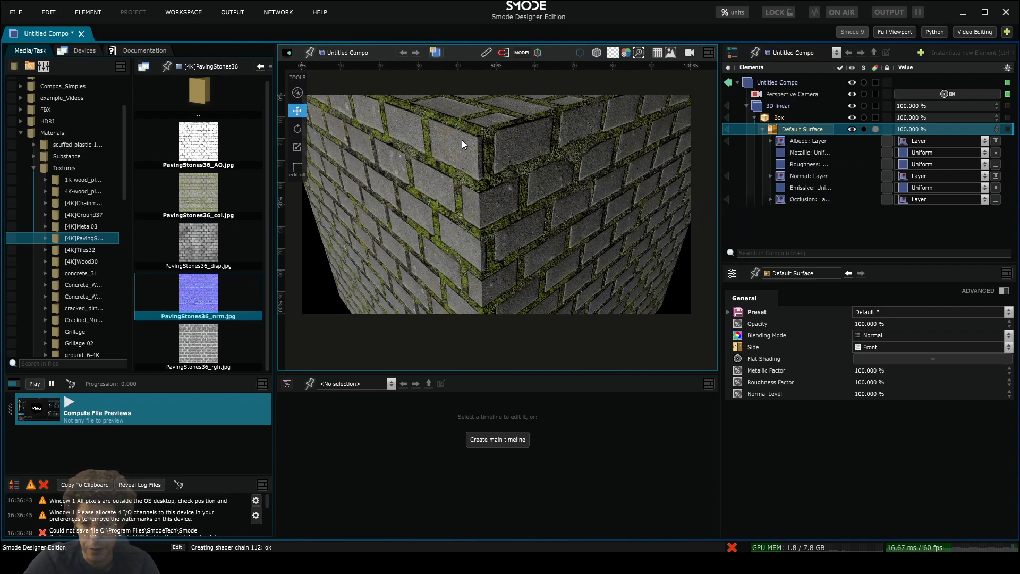
pyautogui.keyDown('alt'); pyautogui.moveTo(462, 139); pyautogui.dragTo(454, 164); pyautogui.keyUp('alt')
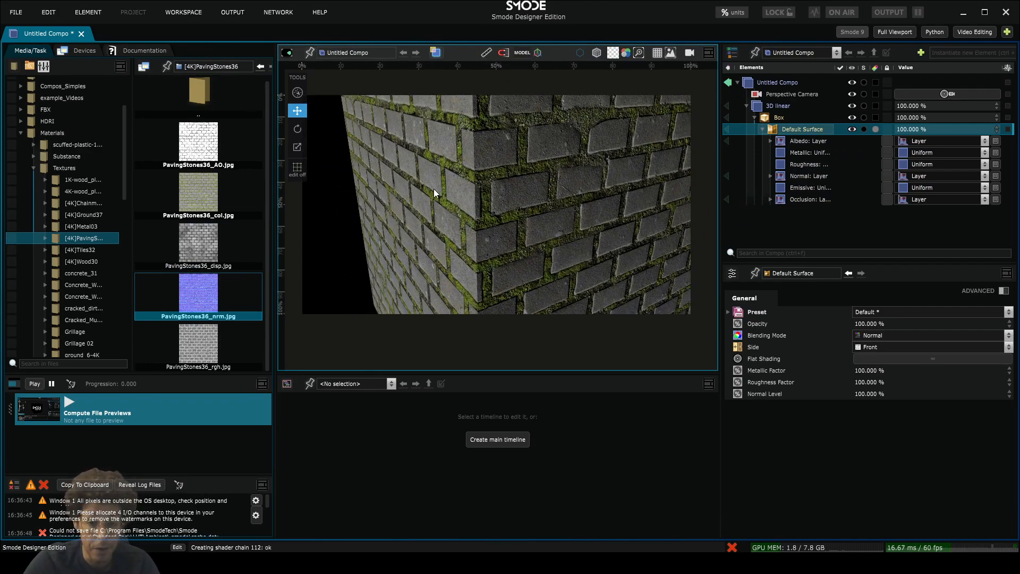
pyautogui.keyDown('alt'); pyautogui.moveTo(465, 167); pyautogui.dragTo(480, 200); pyautogui.keyUp('alt')
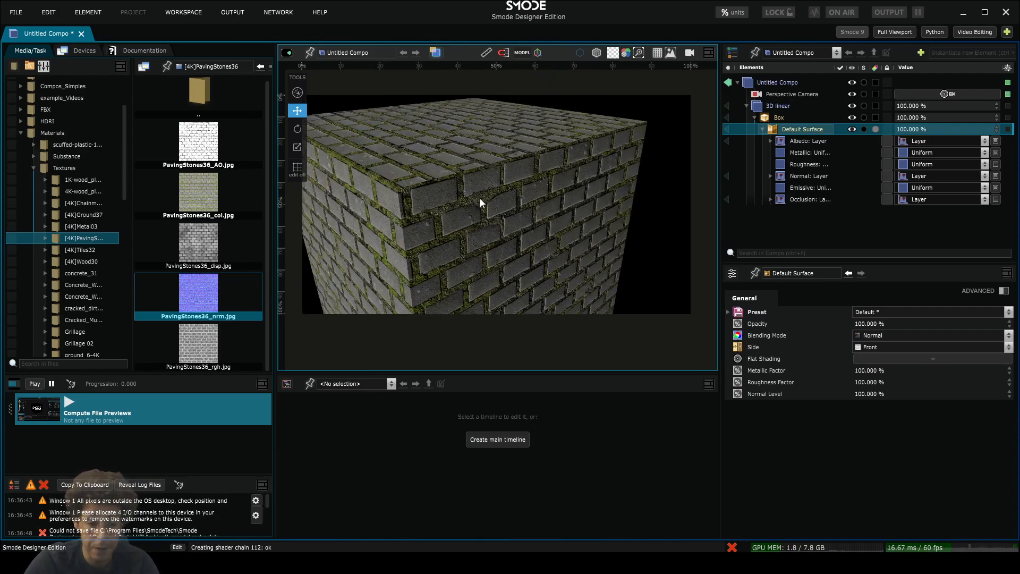
# Assign PavingStones36_rgh.jpg to the Roughness channel of the Default Surface and view the whole box
pyautogui.click(203, 353)
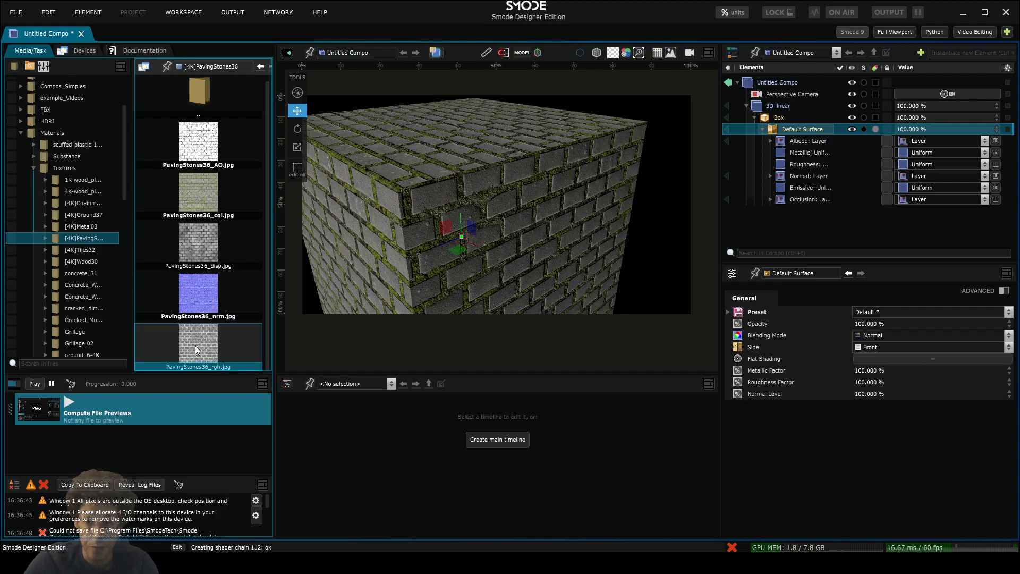
pyautogui.moveTo(195, 345); pyautogui.dragTo(806, 165)
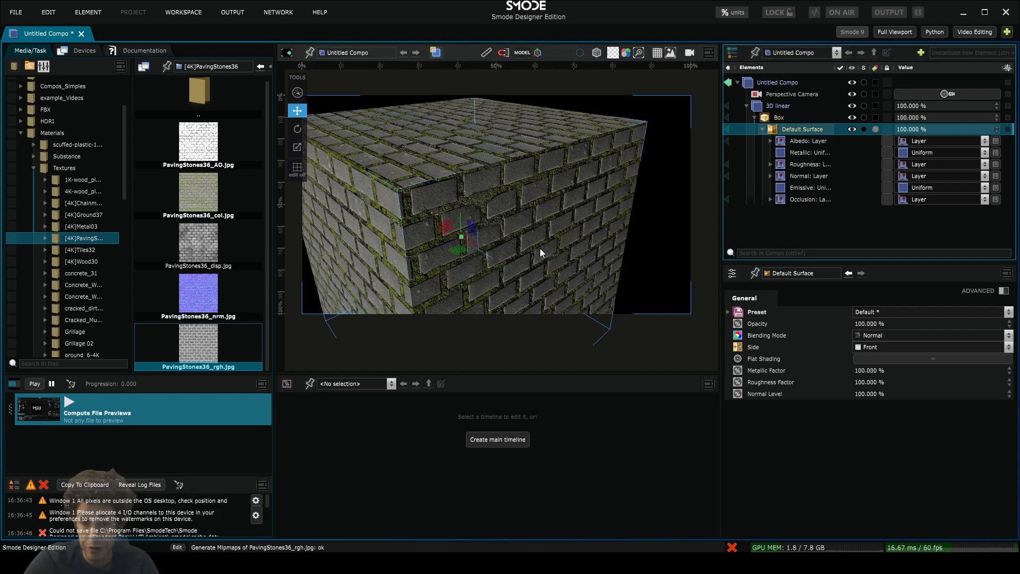
pyautogui.moveTo(541, 249)
pyautogui.keyDown('alt'); pyautogui.mouseDown()
pyautogui.moveTo(565, 235)
pyautogui.moveTo(474, 265)
pyautogui.moveTo(363, 245)
pyautogui.moveTo(533, 268)
pyautogui.moveTo(604, 228)
pyautogui.moveTo(547, 251)
pyautogui.mouseUp(); pyautogui.keyUp('alt')
pyautogui.keyDown('alt'); pyautogui.scroll(-3, 565, 235); pyautogui.keyUp('alt')
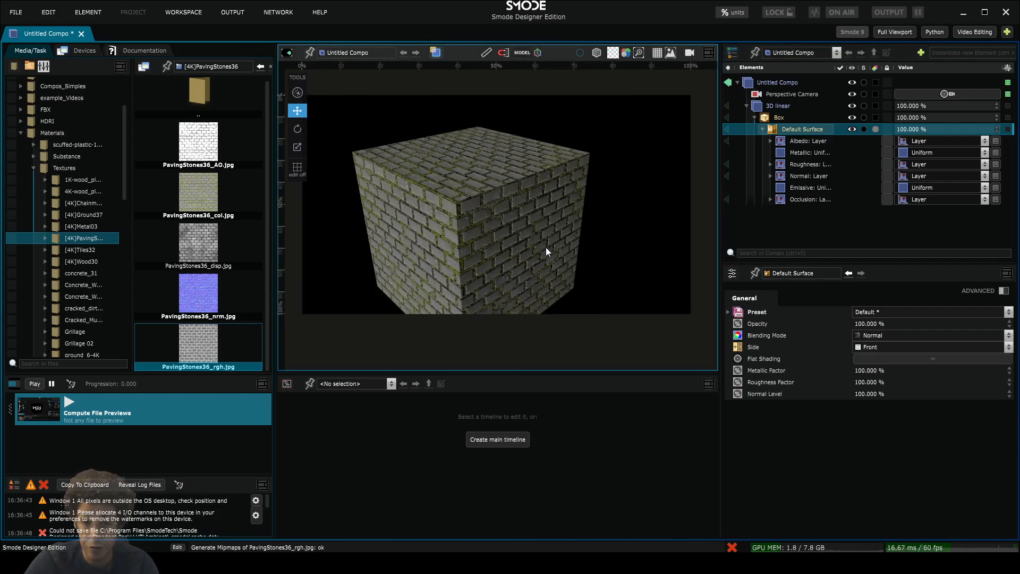
# Add an Environment Light to the 3D linear compo and view the box's lighting from another angle
pyautogui.click(765, 106)
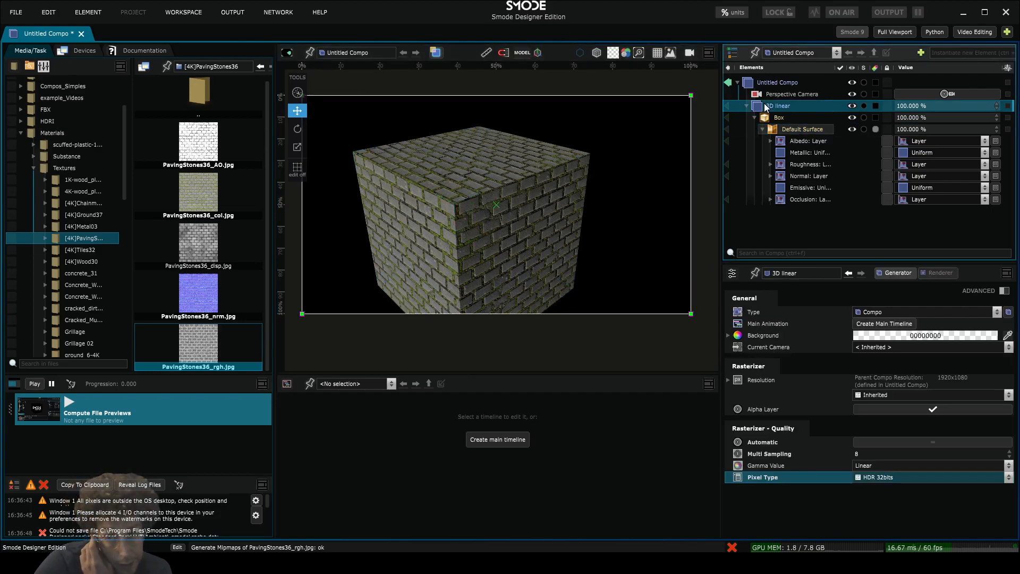
pyautogui.rightClick(765, 106)
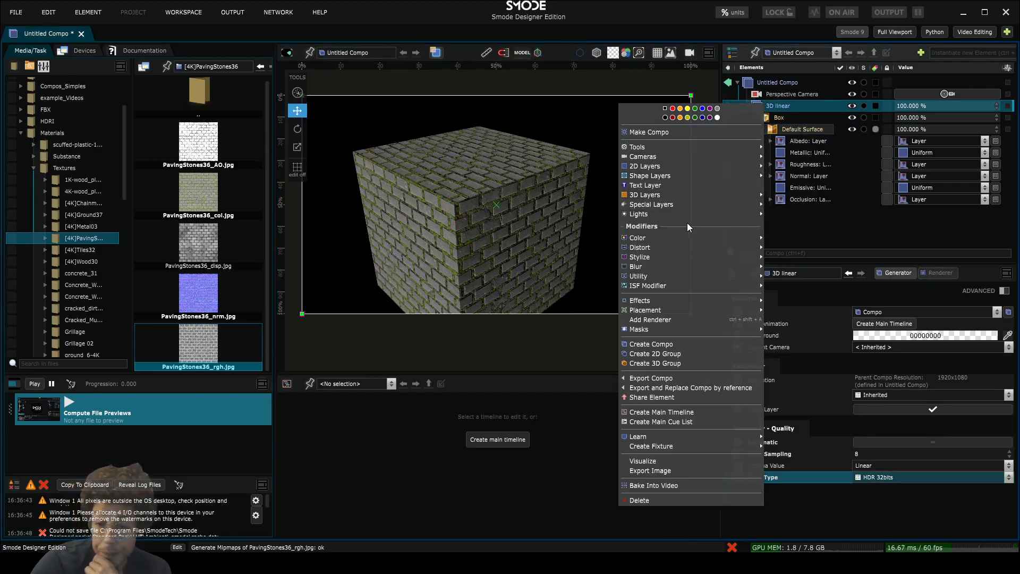
pyautogui.rightClick(762, 108)
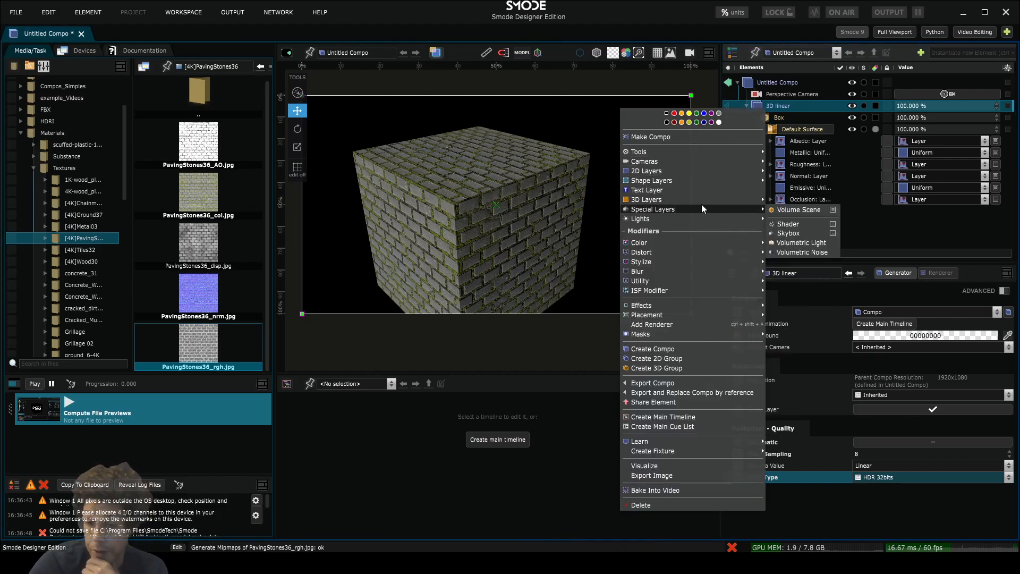
pyautogui.moveTo(697, 217)
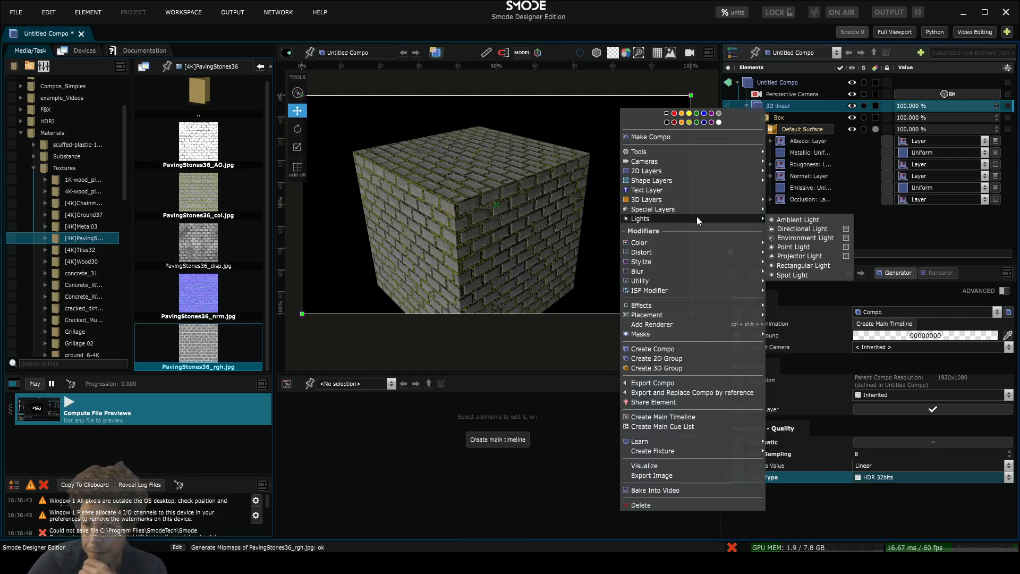
pyautogui.click(805, 238)
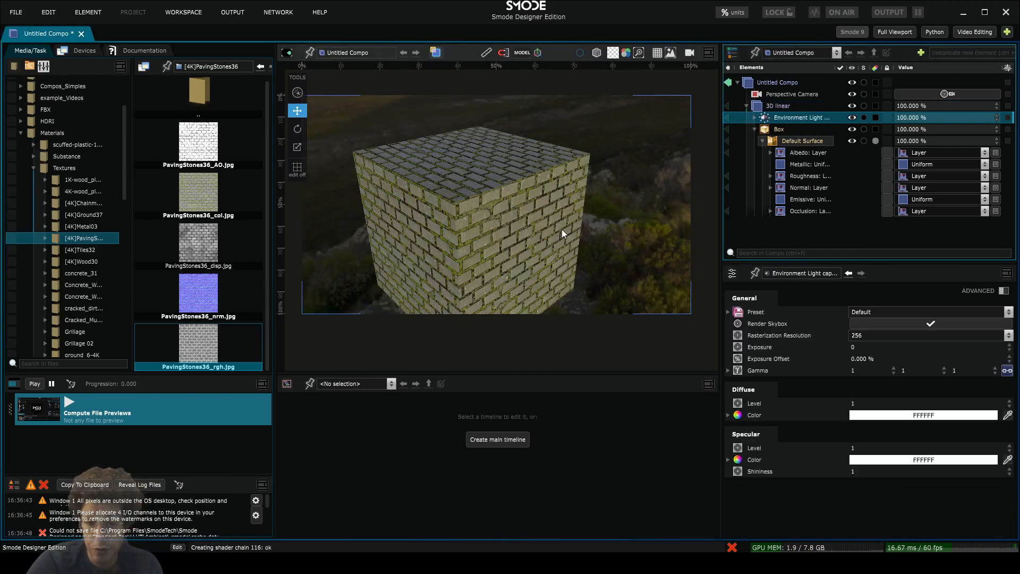
pyautogui.moveTo(483, 223); pyautogui.dragTo(572, 191, button='middle')
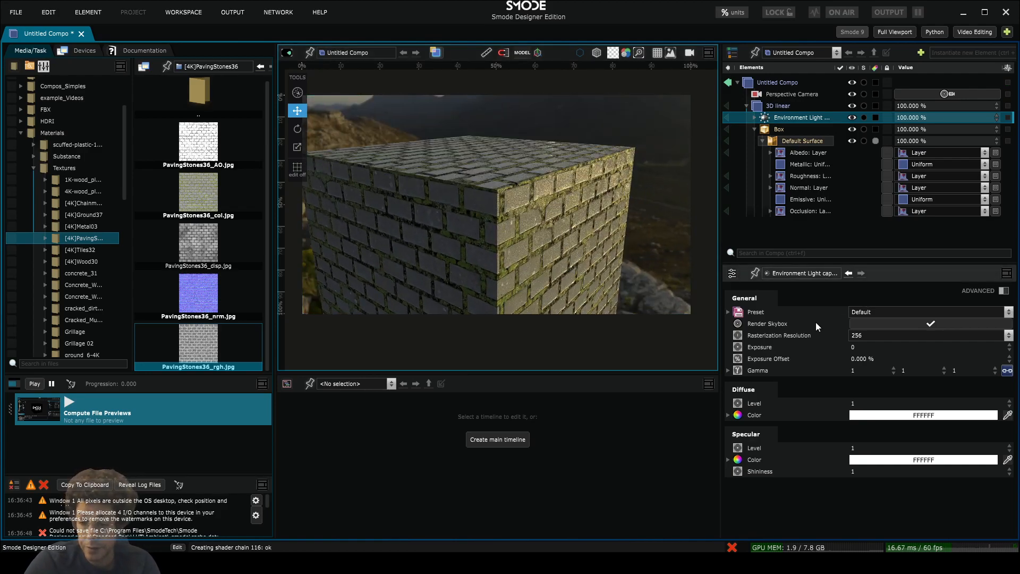
# Disable Render Skybox on the Environment Light and view the box against the empty background
pyautogui.click(915, 324)
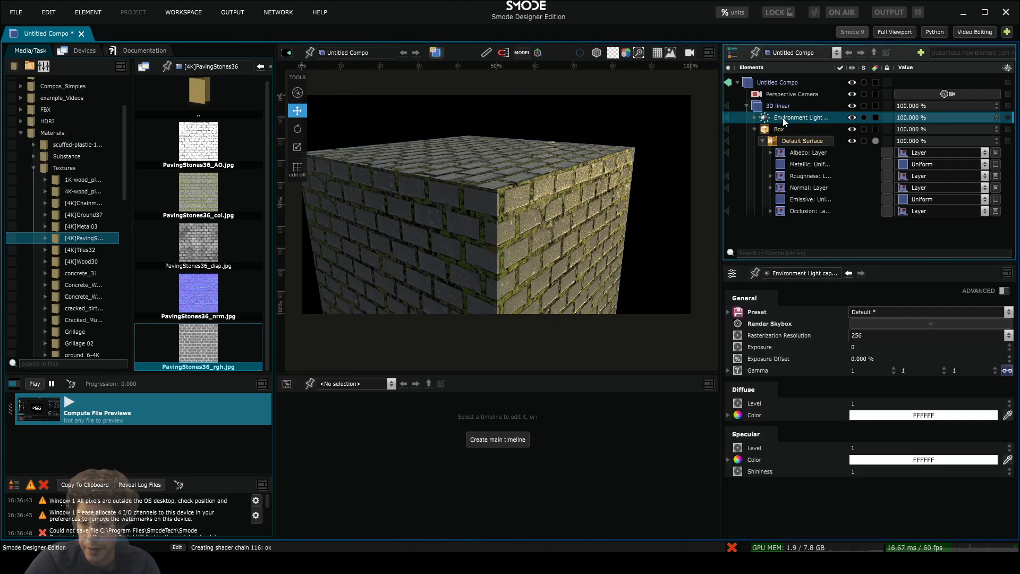
pyautogui.click(922, 324)
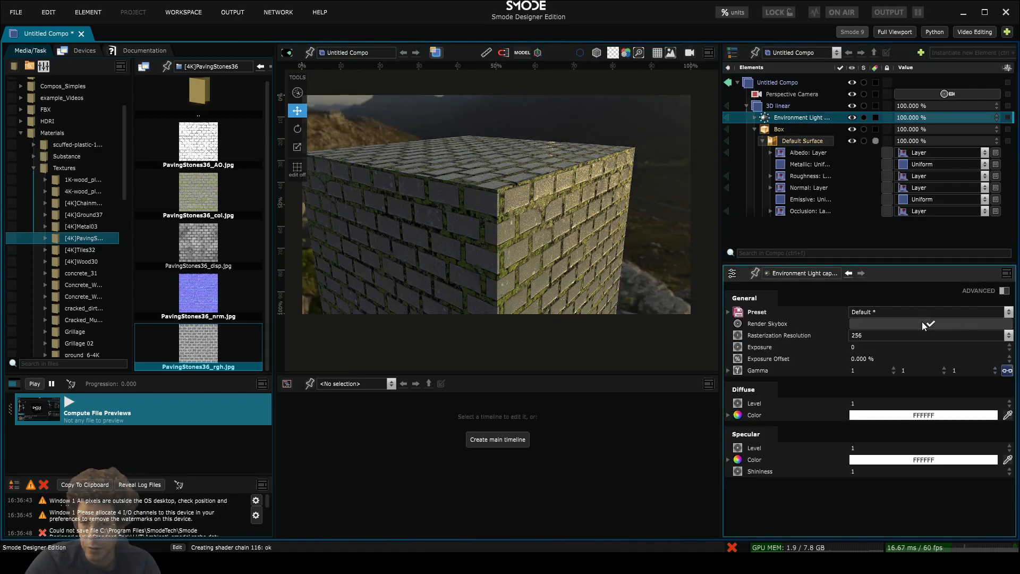
pyautogui.click(923, 323)
pyautogui.moveTo(572, 183)
pyautogui.mouseDown(button='middle')
pyautogui.moveTo(580, 200)
pyautogui.moveTo(597, 187)
pyautogui.moveTo(574, 172)
pyautogui.mouseUp(button='middle')
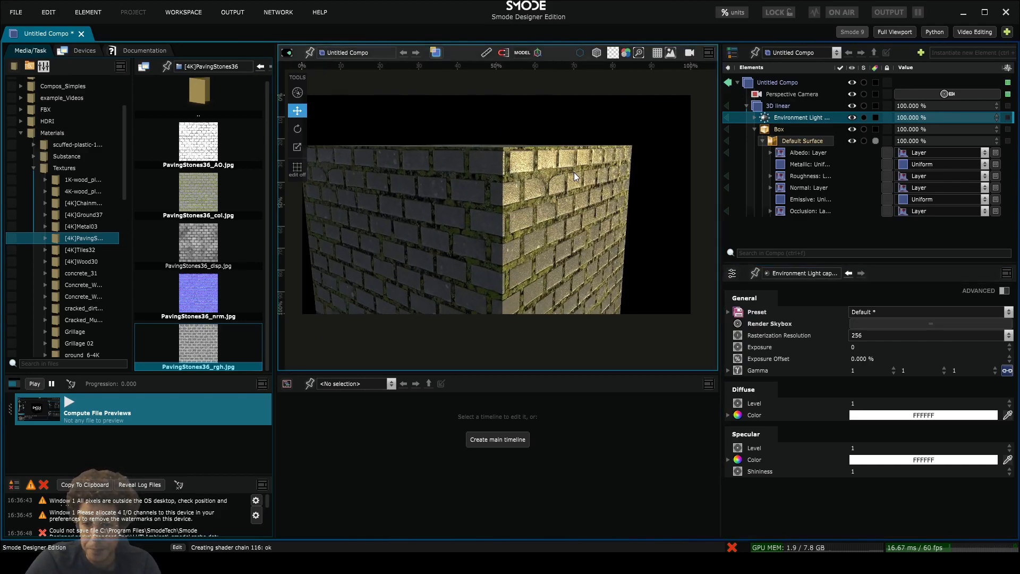
# Visualize the PavingStones36_rgh.jpg layer of the Roughness channel up close and return to the compo view
pyautogui.click(771, 176)
pyautogui.click(766, 187)
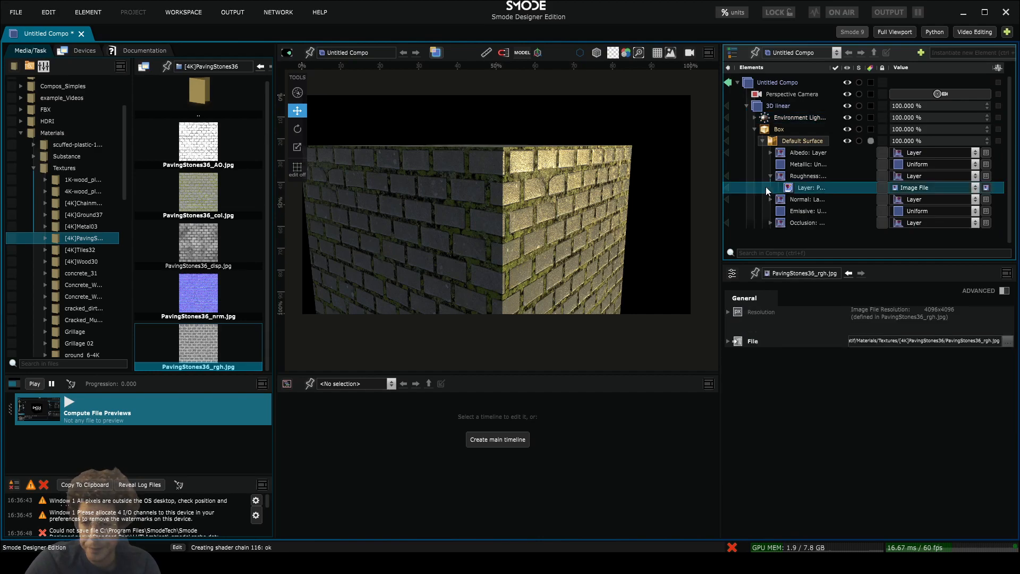
pyautogui.click(728, 187)
pyautogui.scroll(4, 468, 221)
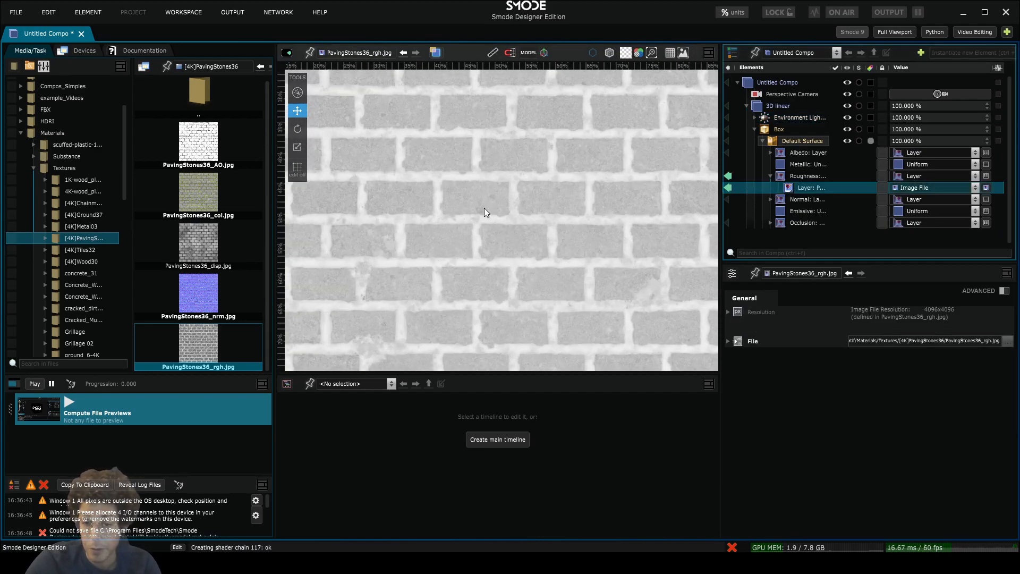
pyautogui.scroll(2, 483, 208)
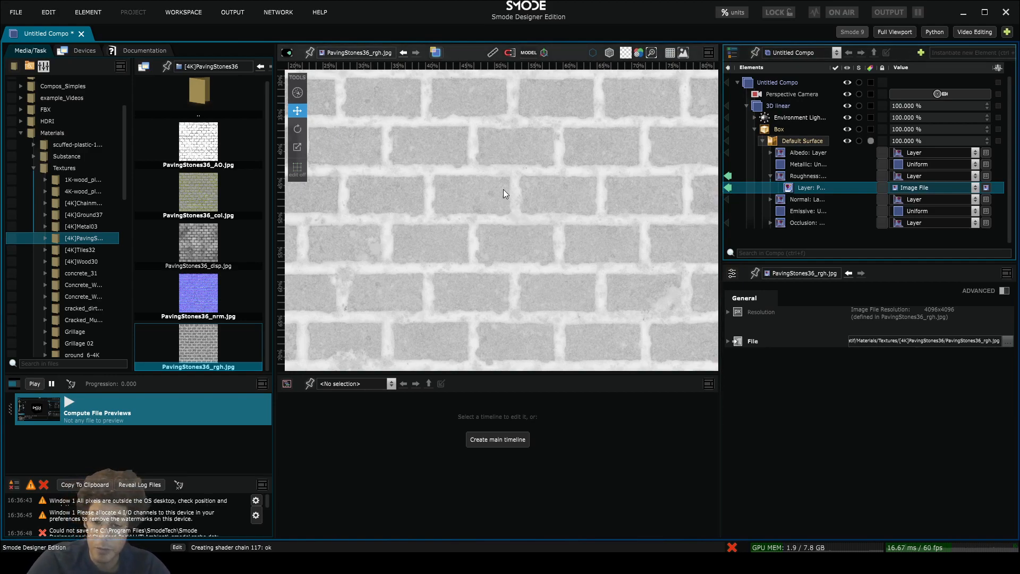
pyautogui.click(729, 188)
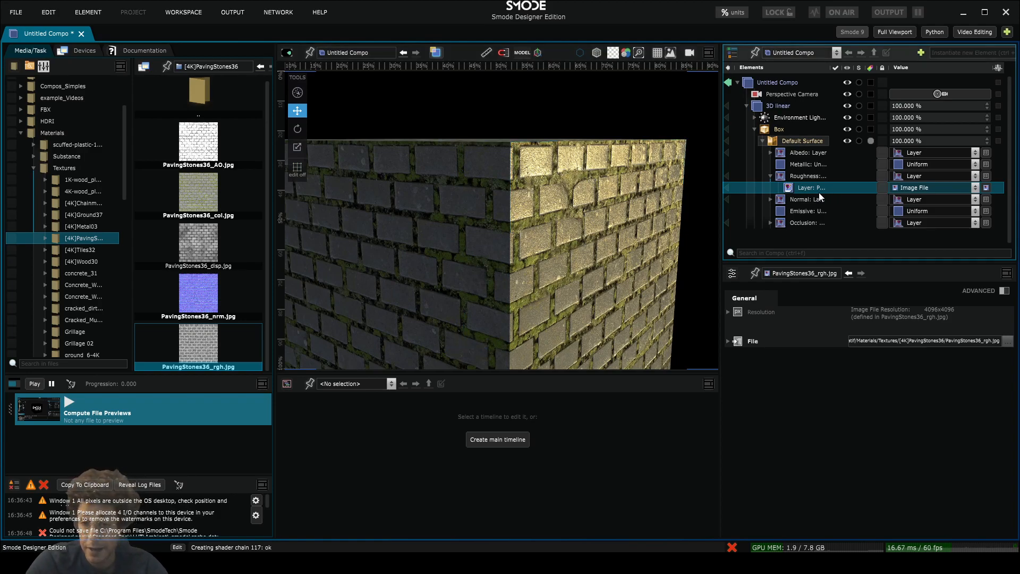
pyautogui.rightClick(801, 186)
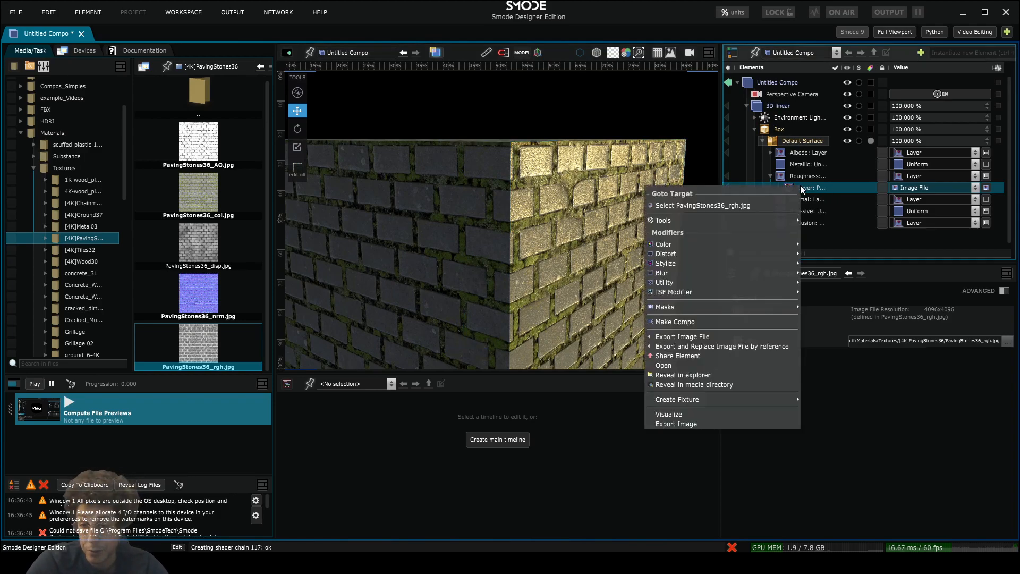
pyautogui.press('Escape')
pyautogui.click(729, 187)
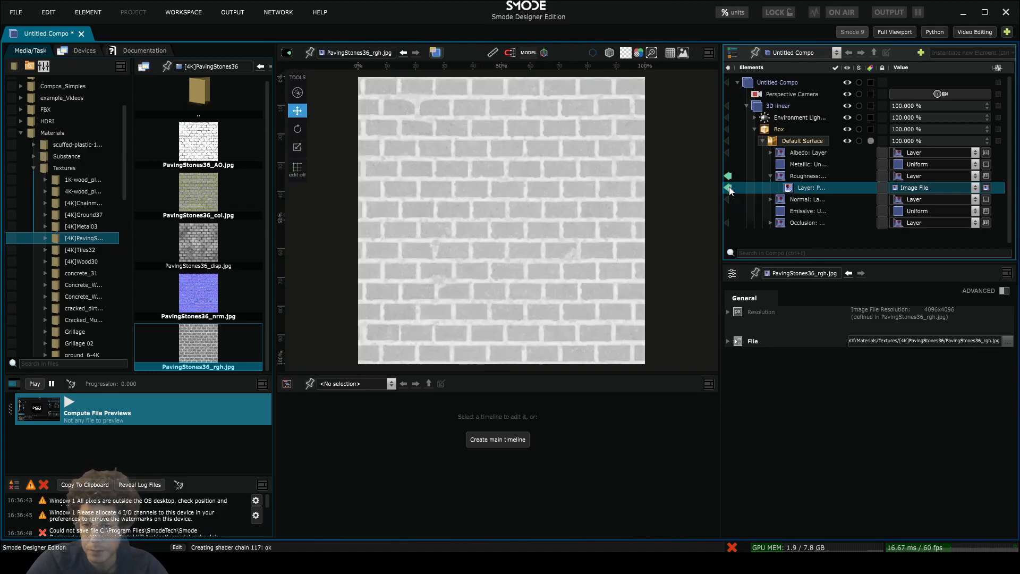
pyautogui.click(729, 187)
pyautogui.rightClick(807, 187)
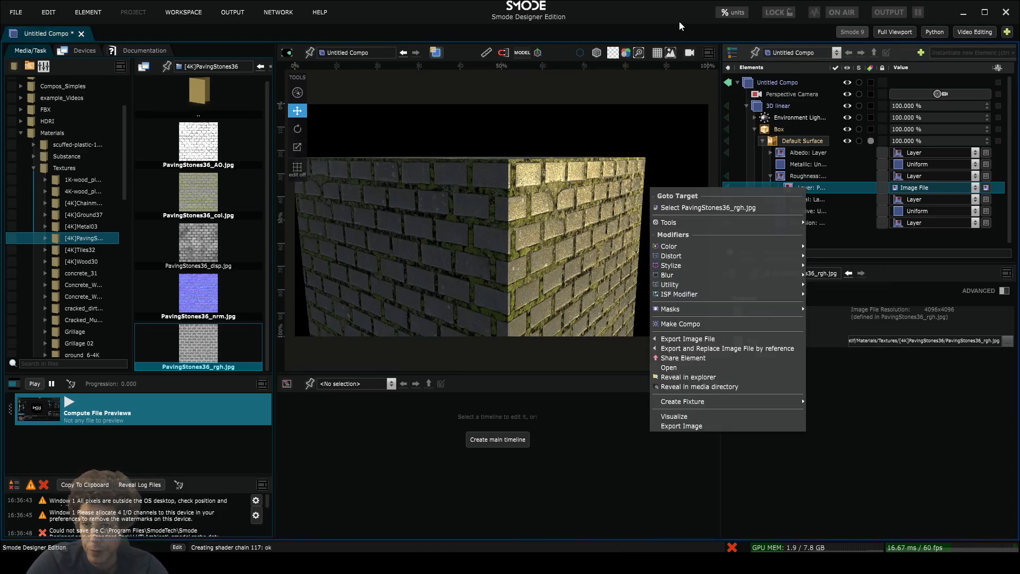
pyautogui.click(716, 55)
# Split the viewport horizontally, visualize PavingStones36_rgh.jpg beside the compo, and widen both views
pyautogui.click(712, 54)
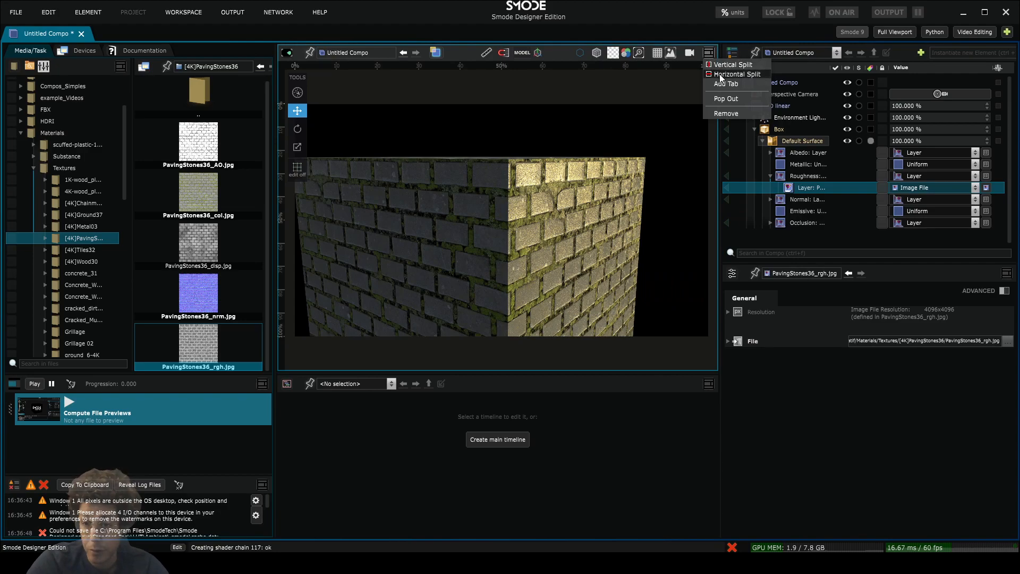
pyautogui.click(723, 74)
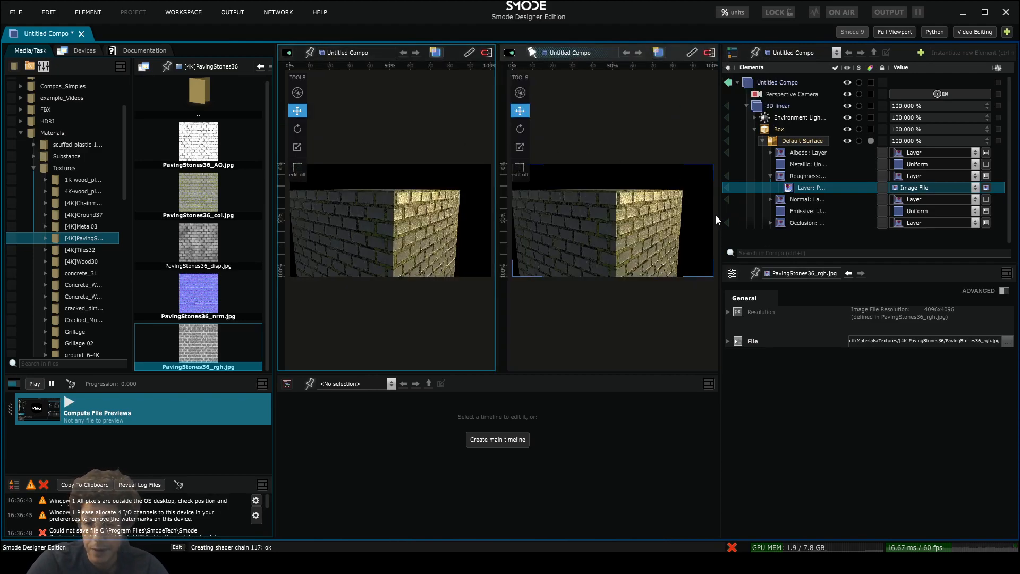
pyautogui.click(729, 187)
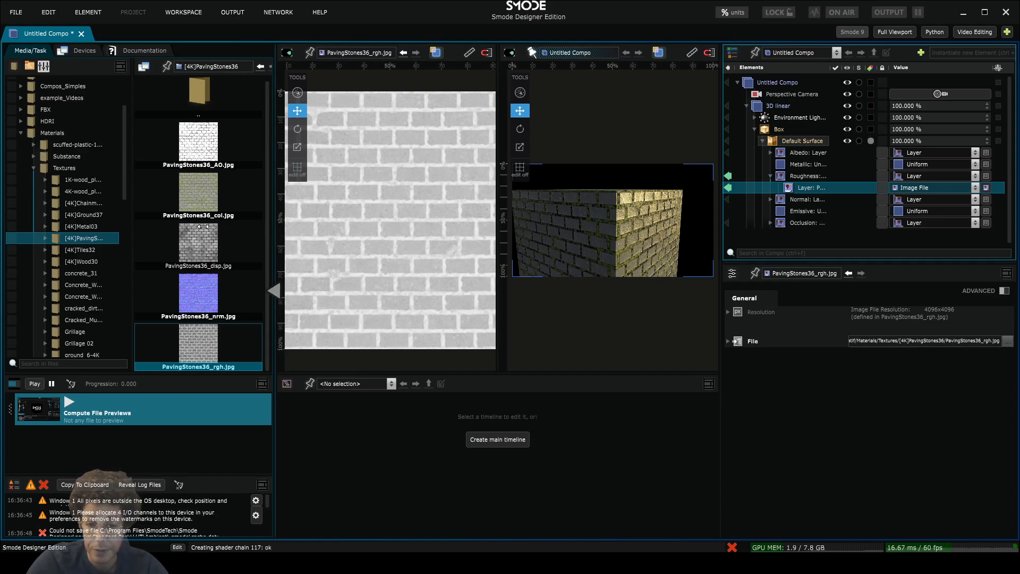
pyautogui.moveTo(273, 226); pyautogui.dragTo(169, 225)
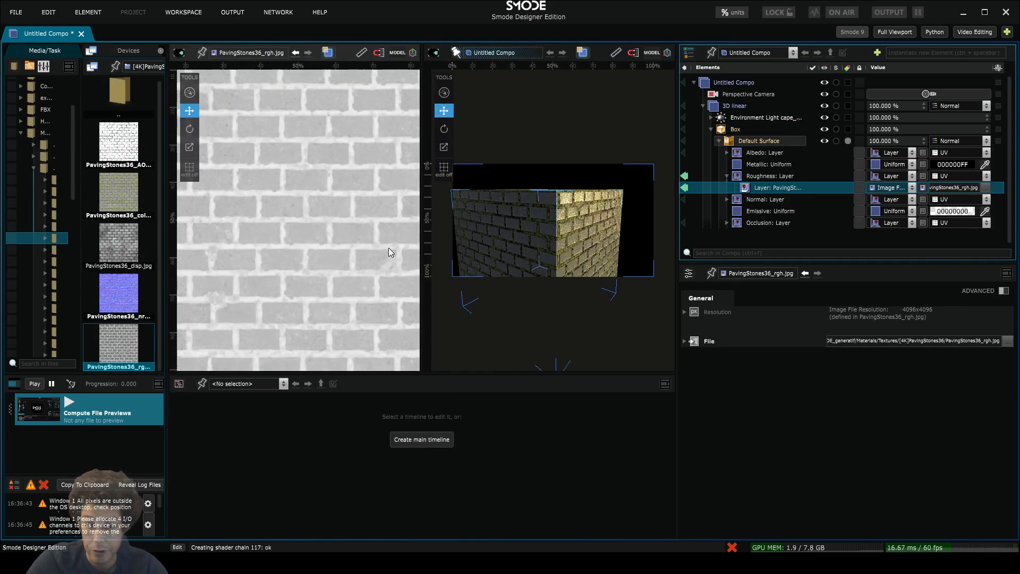
pyautogui.scroll(5, 610, 228)
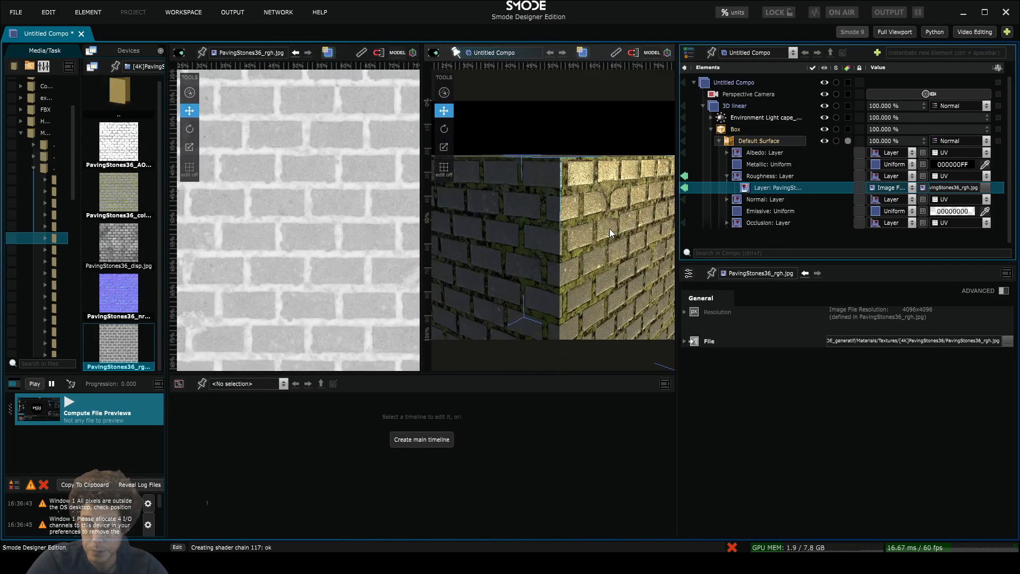
# Add an Exposure modifier to the PavingStones36_rgh.jpg layer with exposure 1.2, offset 20.1 % and gamma 0.17
pyautogui.rightClick(767, 187)
pyautogui.moveTo(704, 248)
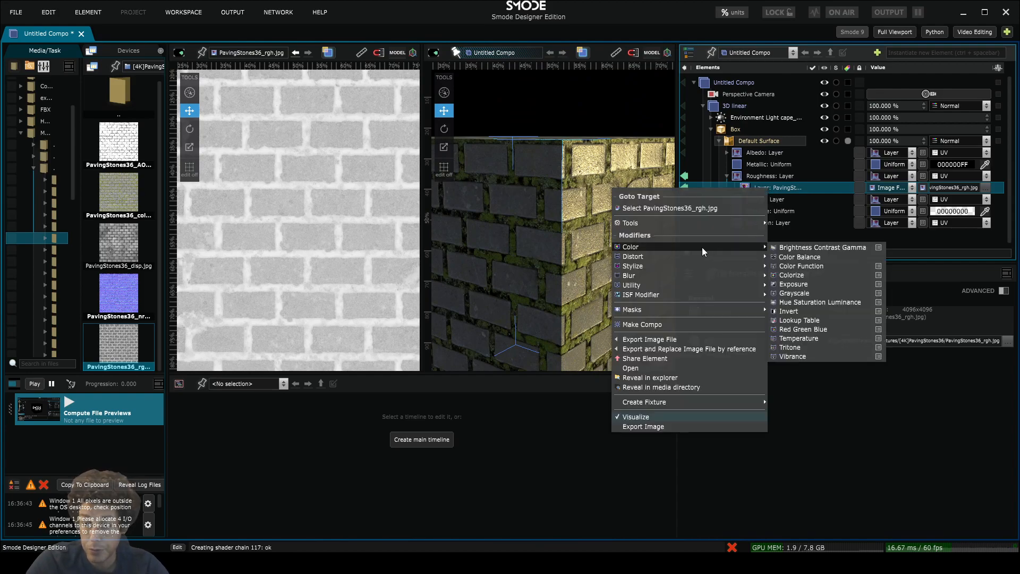
pyautogui.click(818, 284)
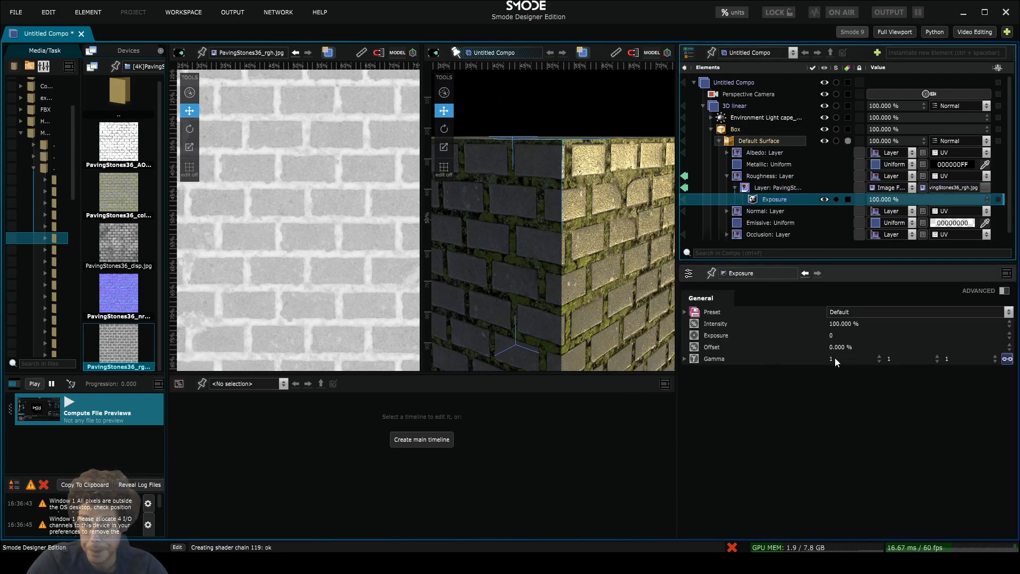
pyautogui.moveTo(835, 358)
pyautogui.mouseDown()
pyautogui.moveTo(855, 366)
pyautogui.moveTo(845, 321)
pyautogui.moveTo(845, 342)
pyautogui.mouseUp()
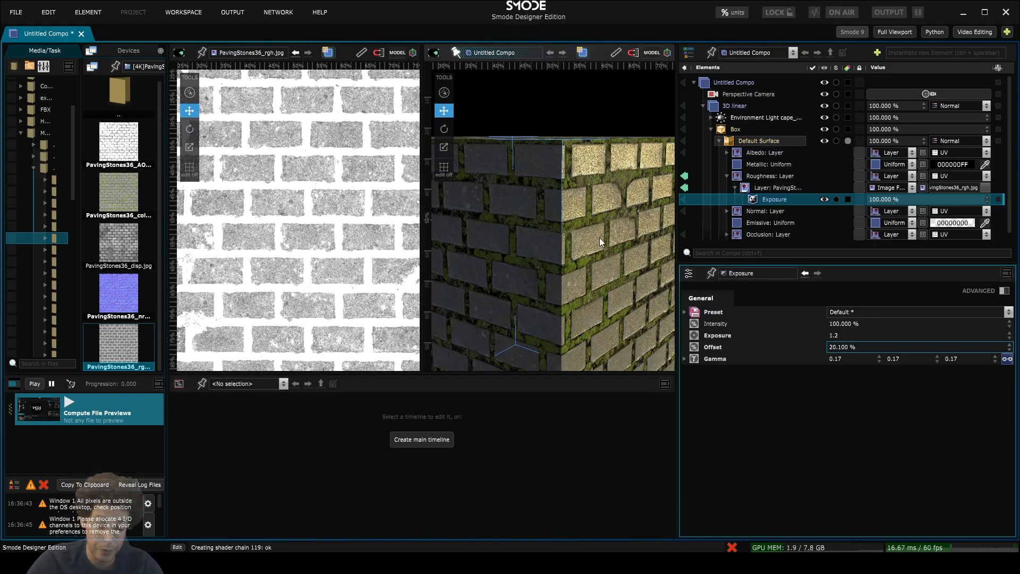
pyautogui.moveTo(615, 227)
pyautogui.mouseDown(button='middle')
pyautogui.moveTo(583, 247)
pyautogui.moveTo(556, 207)
pyautogui.moveTo(612, 205)
pyautogui.moveTo(603, 229)
pyautogui.moveTo(612, 229)
pyautogui.mouseUp(button='middle')
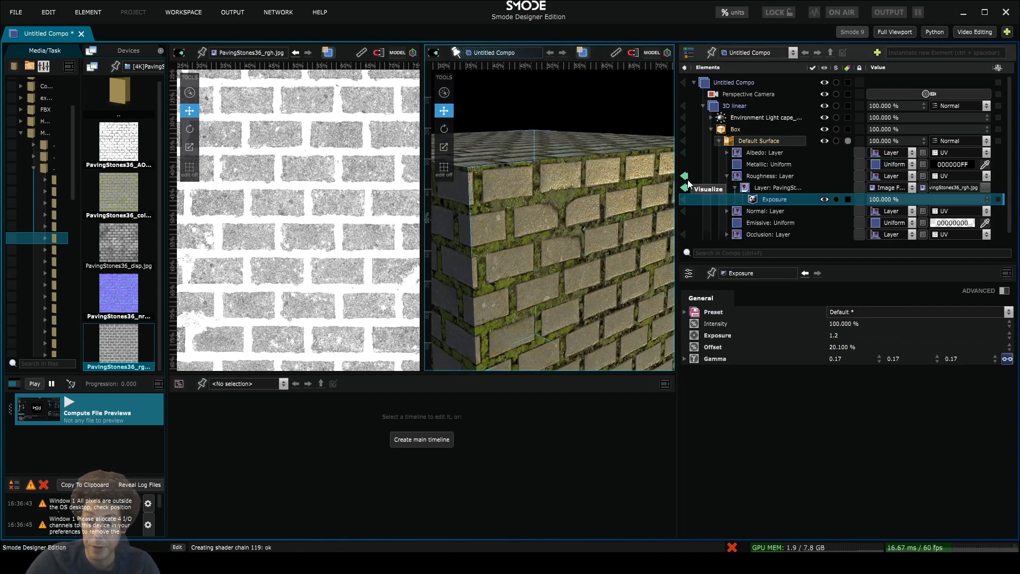
# Visualize the Albedo layer PavingStones36_col.jpg and add a Hue Saturation Luminance modifier with hue -36.7 deg and saturation 9.2 %
pyautogui.click(726, 153)
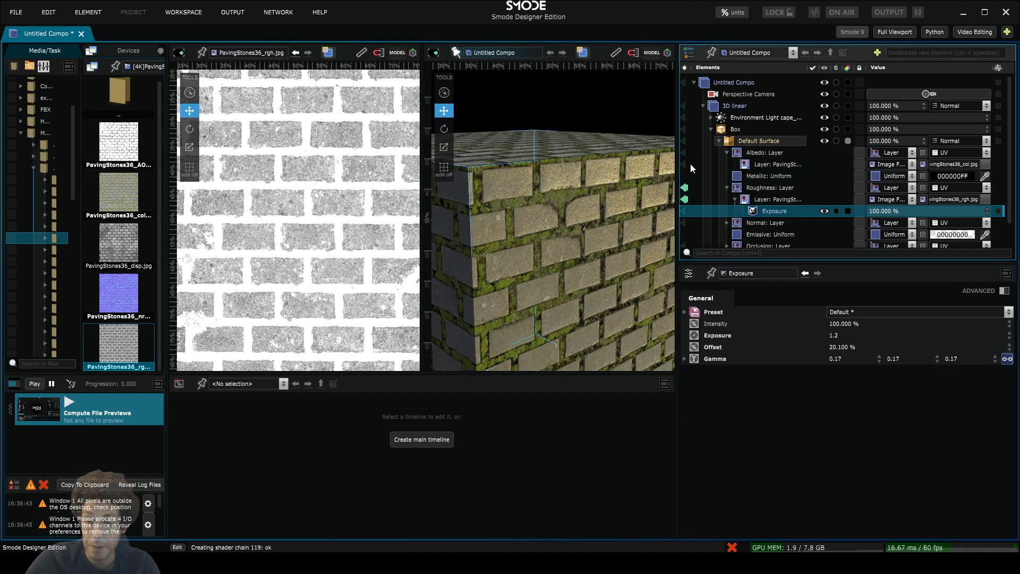
pyautogui.click(686, 165)
pyautogui.click(767, 163)
pyautogui.rightClick(767, 163)
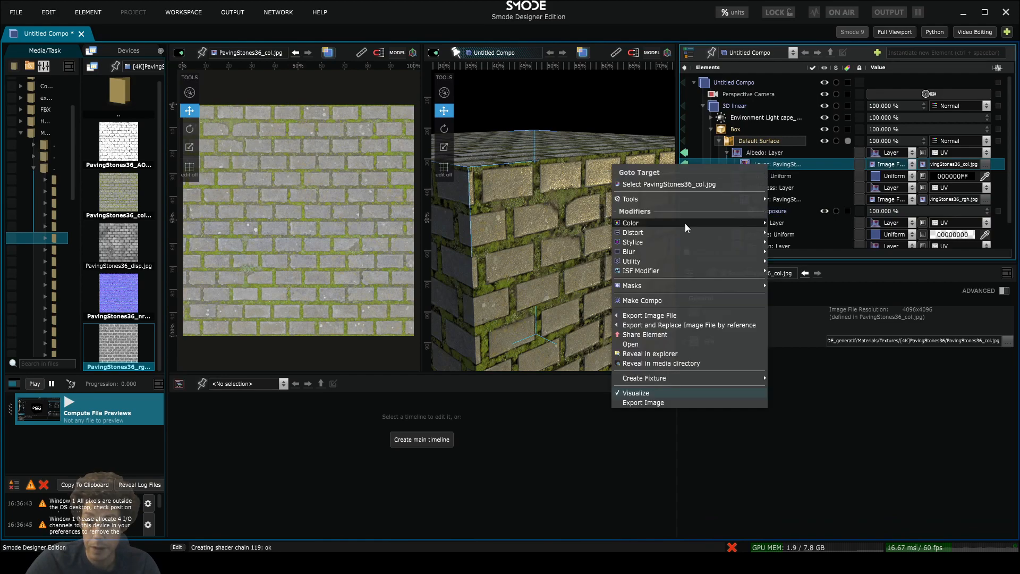
pyautogui.moveTo(684, 223)
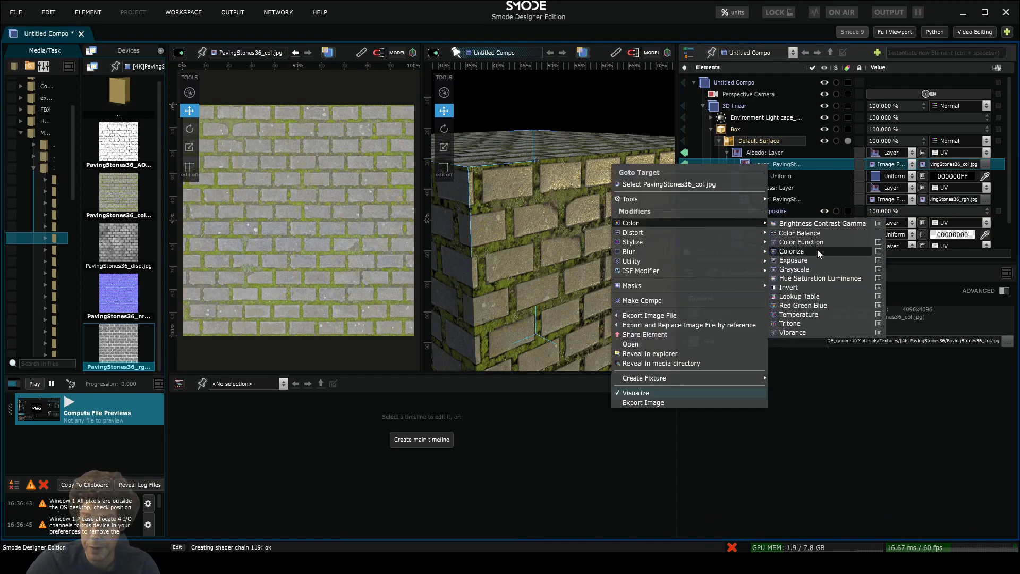
pyautogui.click(873, 402)
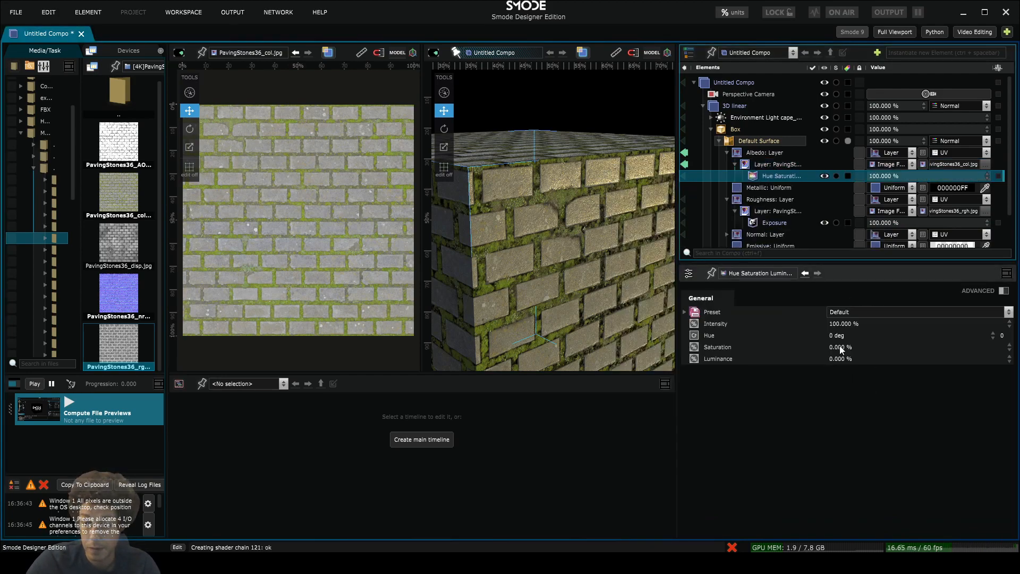
pyautogui.moveTo(841, 338)
pyautogui.mouseDown()
pyautogui.moveTo(850, 338)
pyautogui.moveTo(830, 338)
pyautogui.moveTo(854, 346)
pyautogui.mouseUp()
pyautogui.scroll(-4, 595, 260)
pyautogui.moveTo(596, 260); pyautogui.dragTo(448, 257, button='middle')
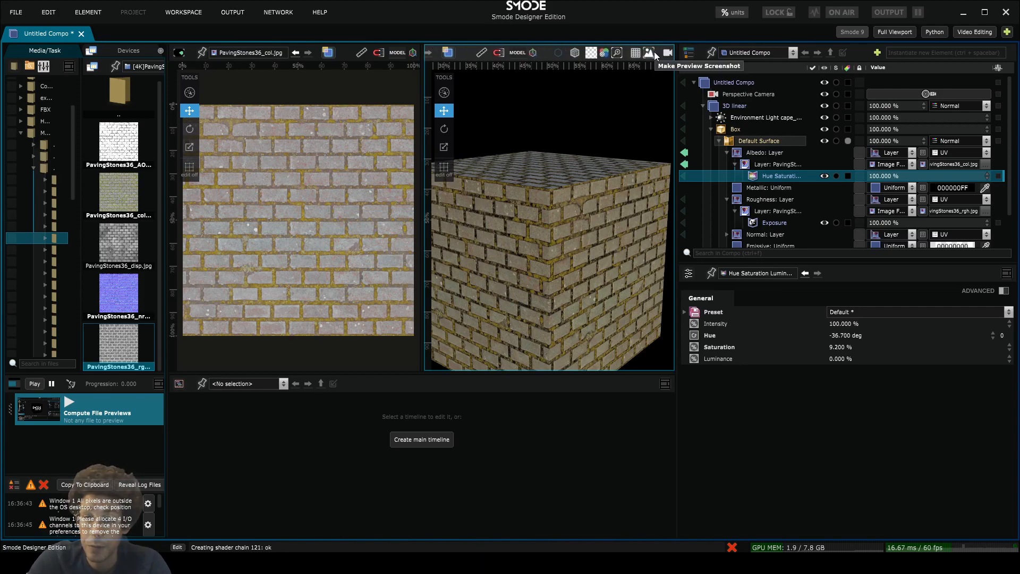
# Remove the second viewport, visualize Untitled Compo in the remaining one, and collapse the Default Surface while viewing the box
pyautogui.click(665, 53)
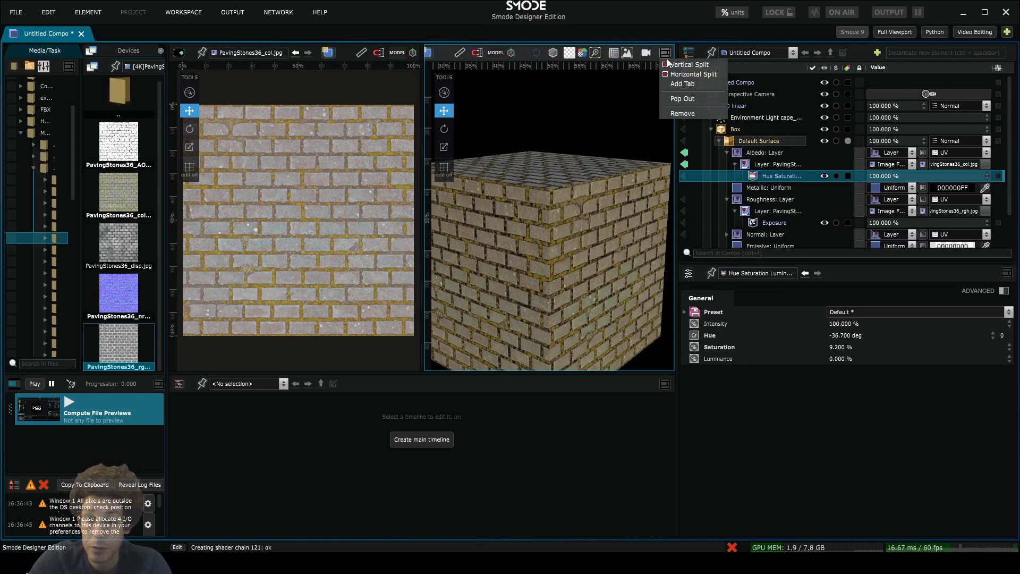
pyautogui.click(683, 113)
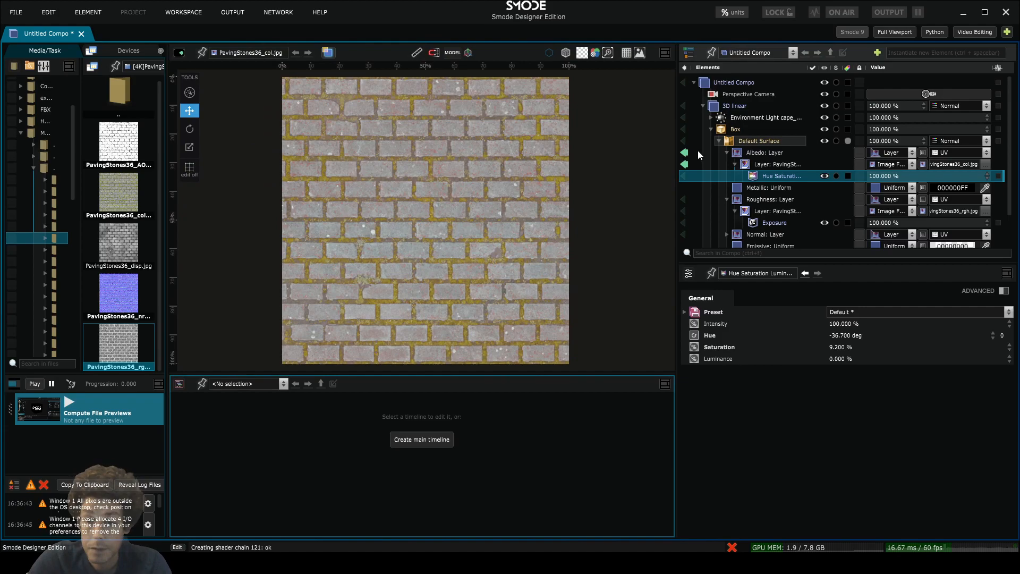
pyautogui.click(685, 83)
pyautogui.keyDown('alt'); pyautogui.moveTo(558, 213); pyautogui.dragTo(509, 240); pyautogui.keyUp('alt')
pyautogui.scroll(3, 484, 238)
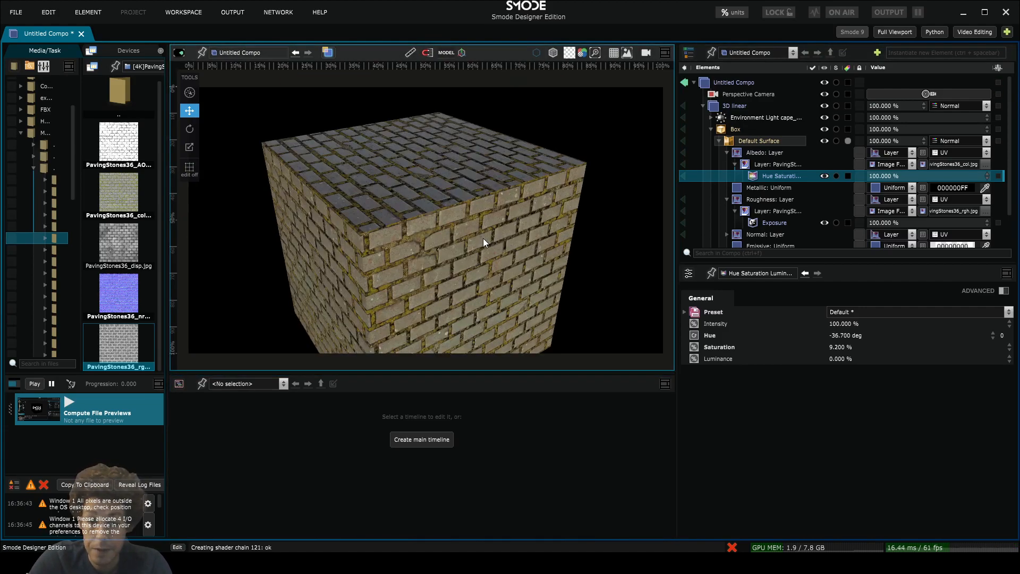
pyautogui.keyDown('alt'); pyautogui.moveTo(483, 239); pyautogui.dragTo(499, 203, button='middle'); pyautogui.keyUp('alt')
pyautogui.click(720, 142)
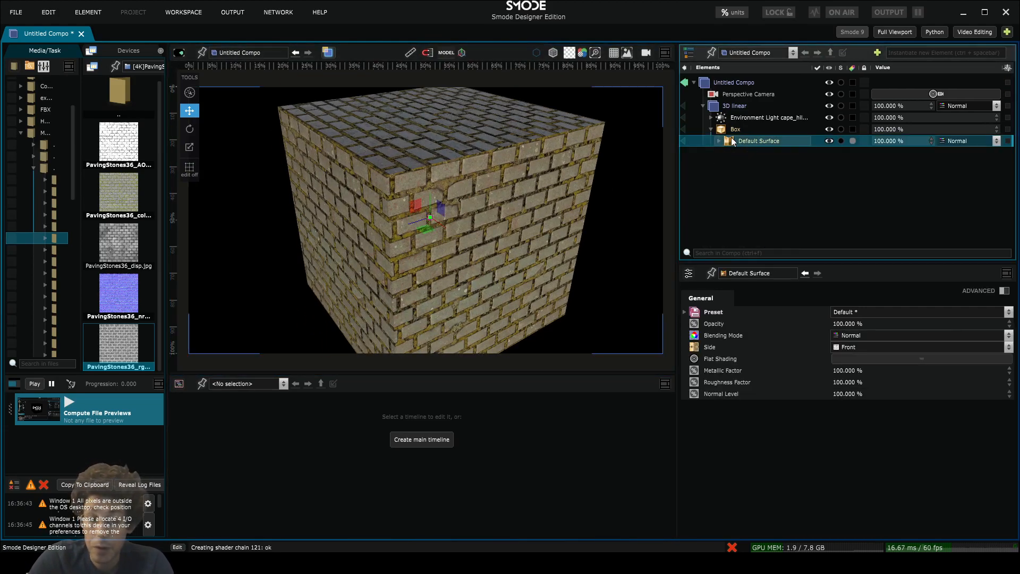
pyautogui.keyDown('alt'); pyautogui.moveTo(444, 241); pyautogui.dragTo(459, 243); pyautogui.keyUp('alt')
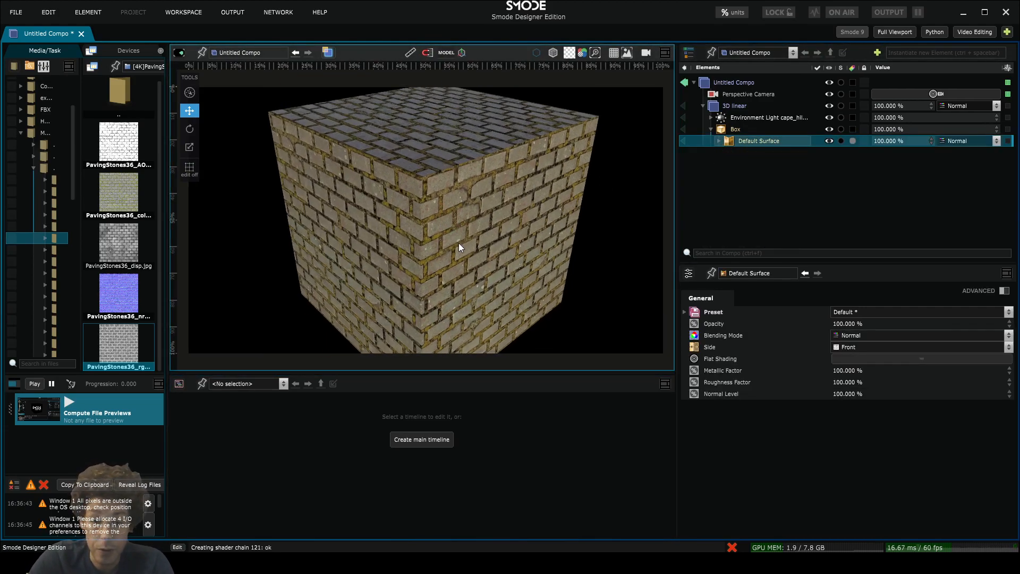
# Add a UV Transform modifier to the Box with scale 99 % and rotation -21.6 deg, and disable the modifier
pyautogui.click(732, 130)
pyautogui.rightClick(730, 133)
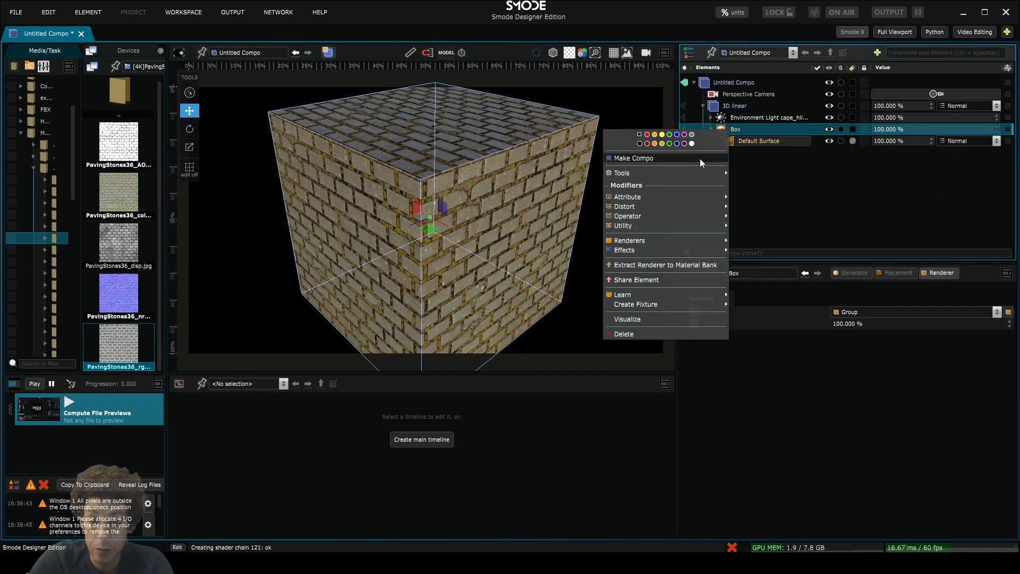
pyautogui.moveTo(657, 197)
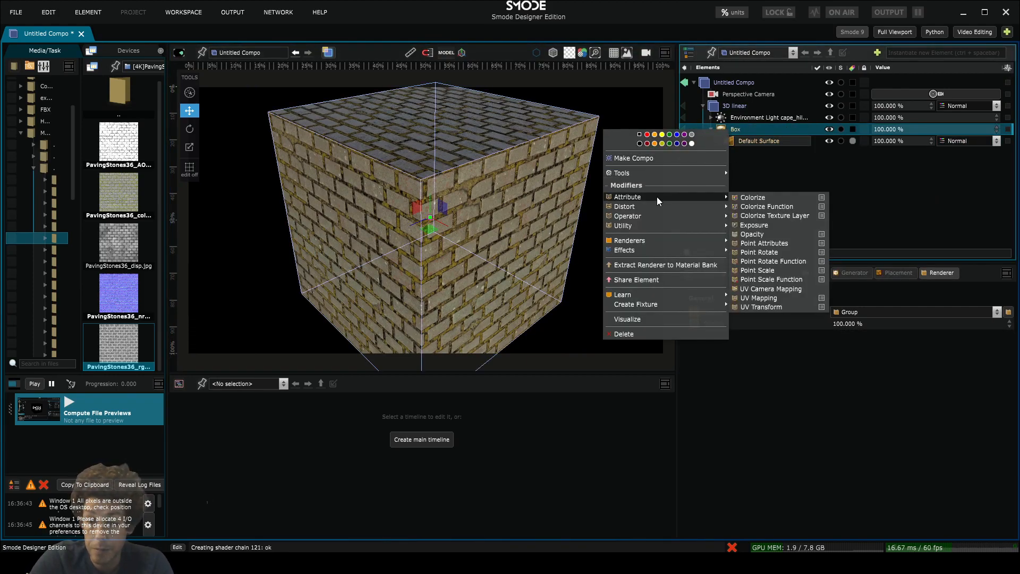
pyautogui.click(796, 307)
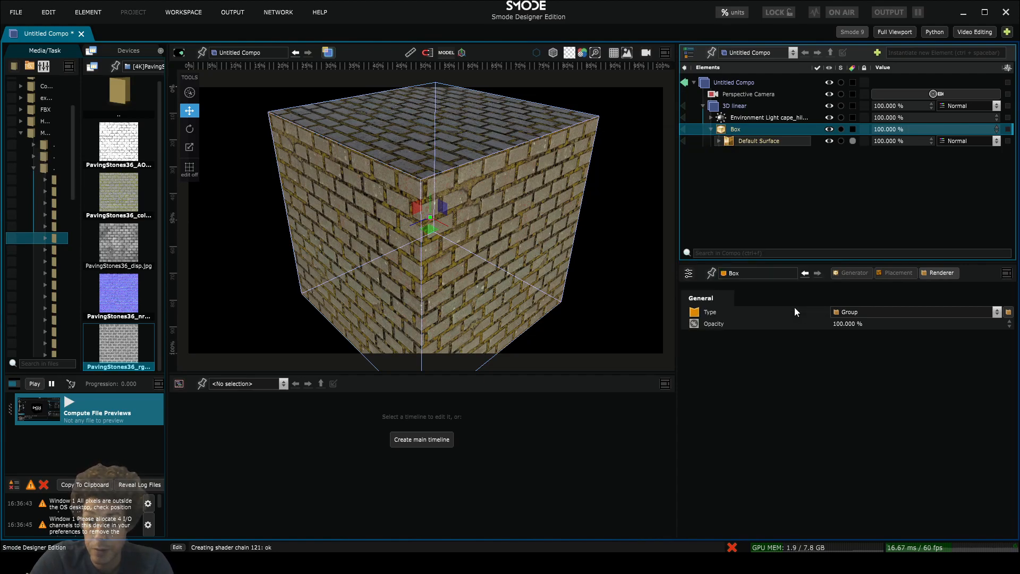
pyautogui.moveTo(959, 392)
pyautogui.mouseDown()
pyautogui.moveTo(960, 418)
pyautogui.moveTo(960, 391)
pyautogui.mouseUp()
pyautogui.moveTo(823, 403); pyautogui.dragTo(822, 416)
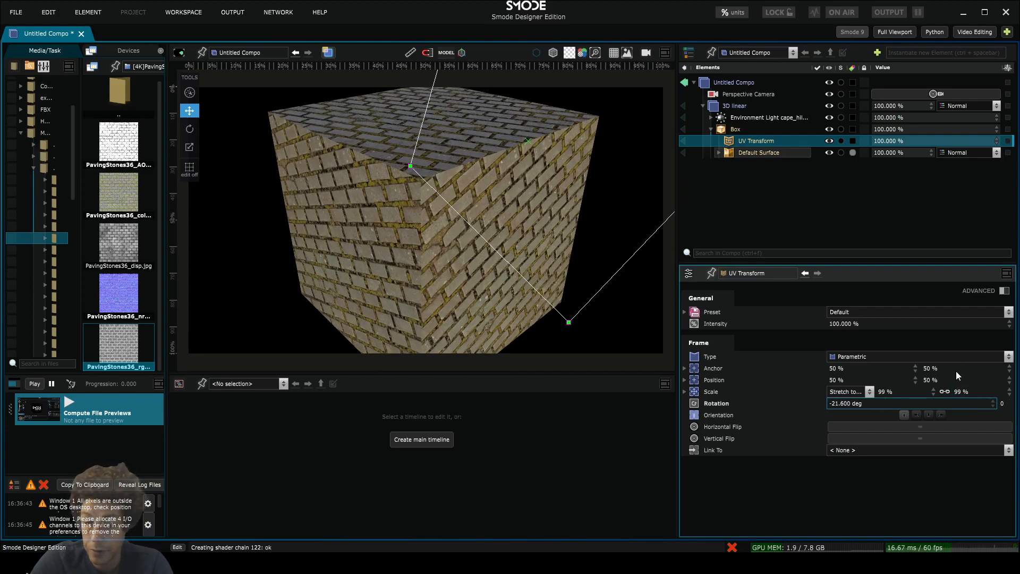
pyautogui.click(757, 139)
pyautogui.press('h')
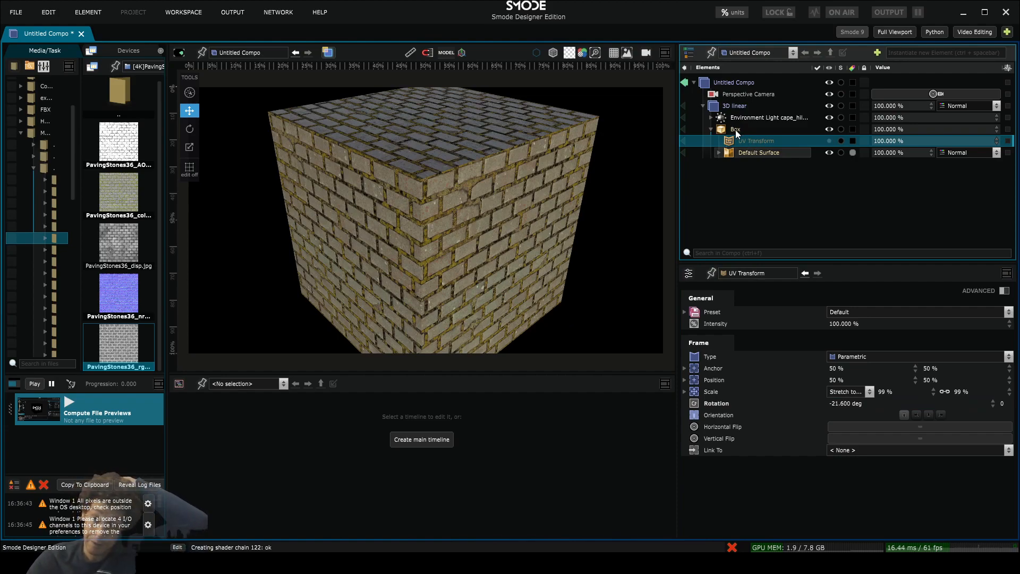
# Add a Displace modifier to the Box, setting its distance to 0.1 and fine-tuning it down to 0.0317
pyautogui.click(736, 129)
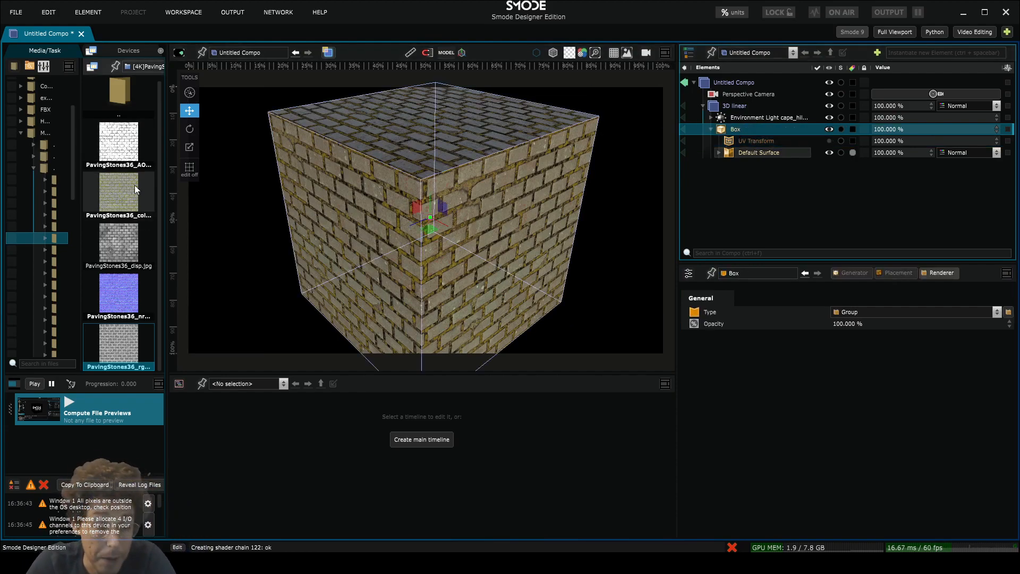
pyautogui.rightClick(726, 129)
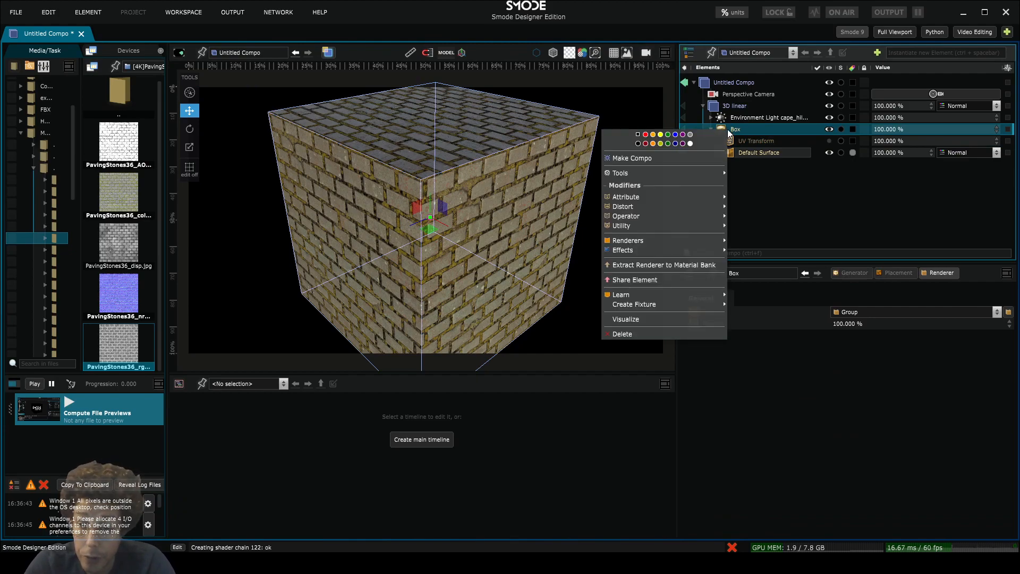
pyautogui.moveTo(675, 204)
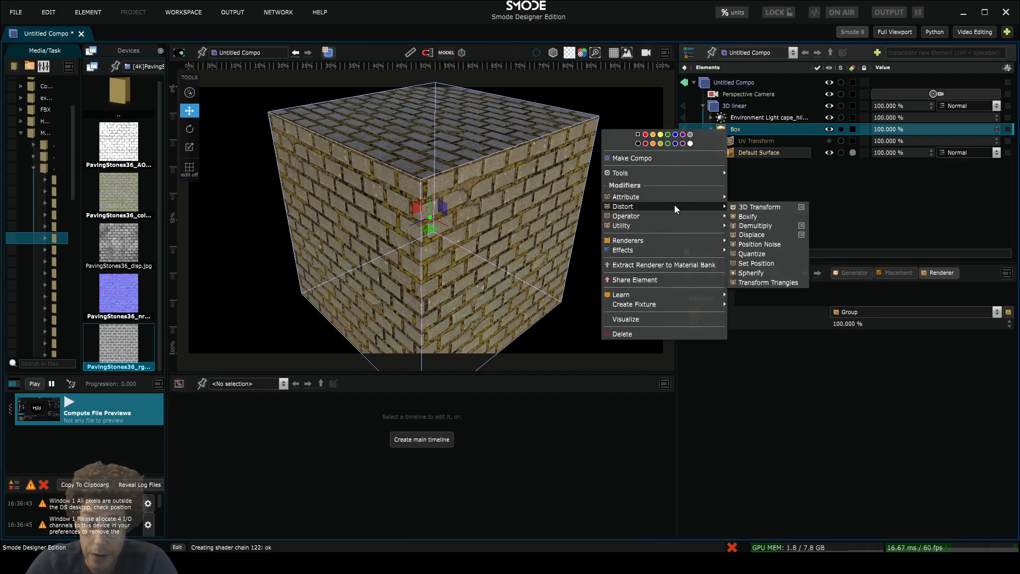
pyautogui.click(770, 235)
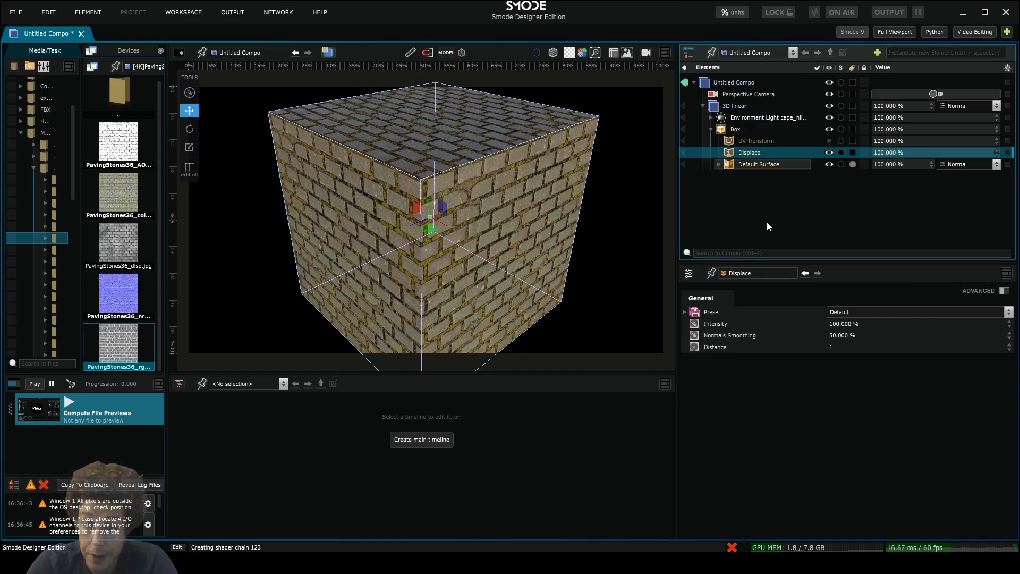
pyautogui.click(748, 347)
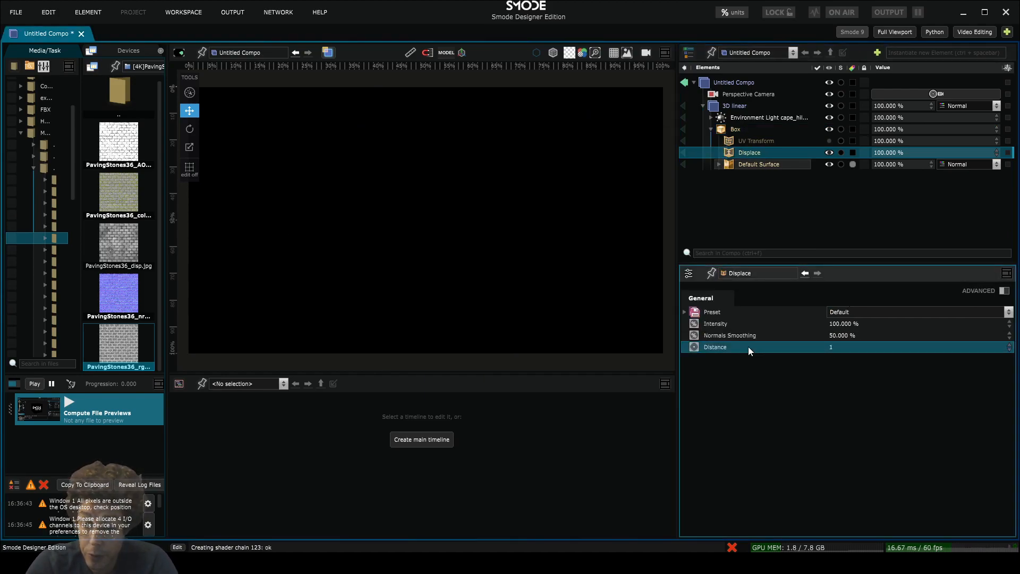
pyautogui.doubleClick(837, 348)
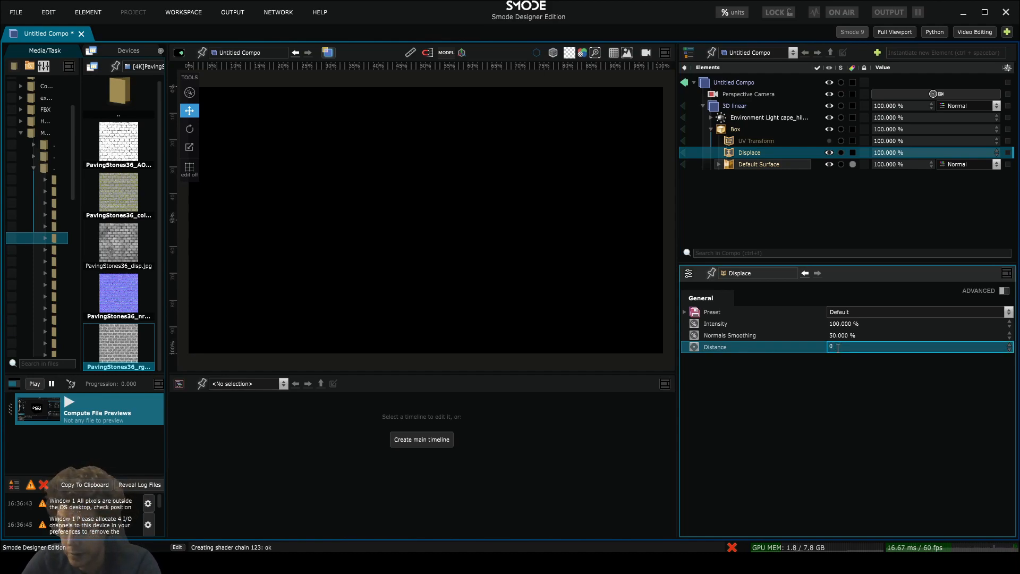
pyautogui.write('0.1')
pyautogui.press('Return')
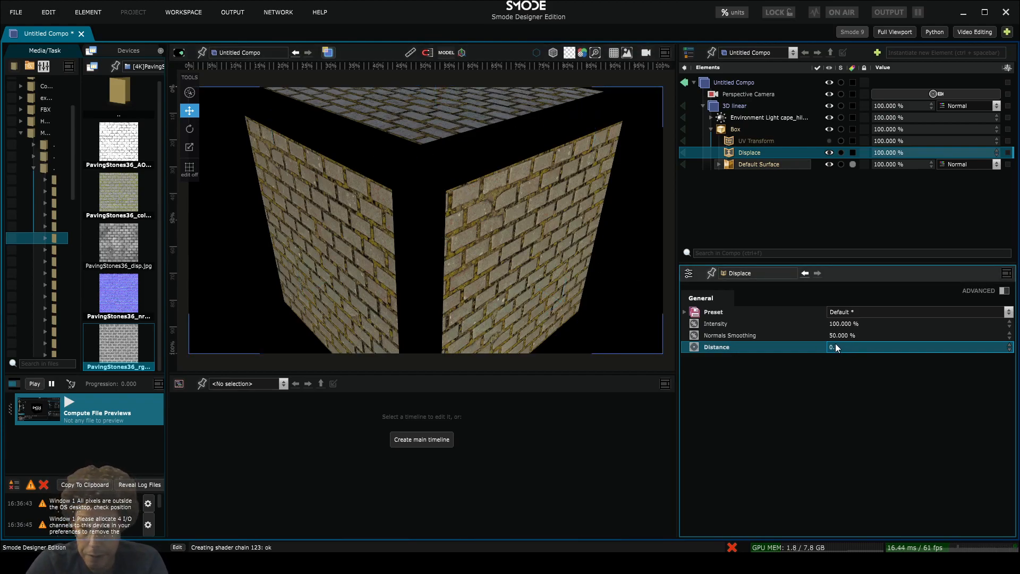
pyautogui.moveTo(834, 342)
pyautogui.mouseDown()
pyautogui.moveTo(834, 397)
pyautogui.moveTo(834, 380)
pyautogui.mouseUp()
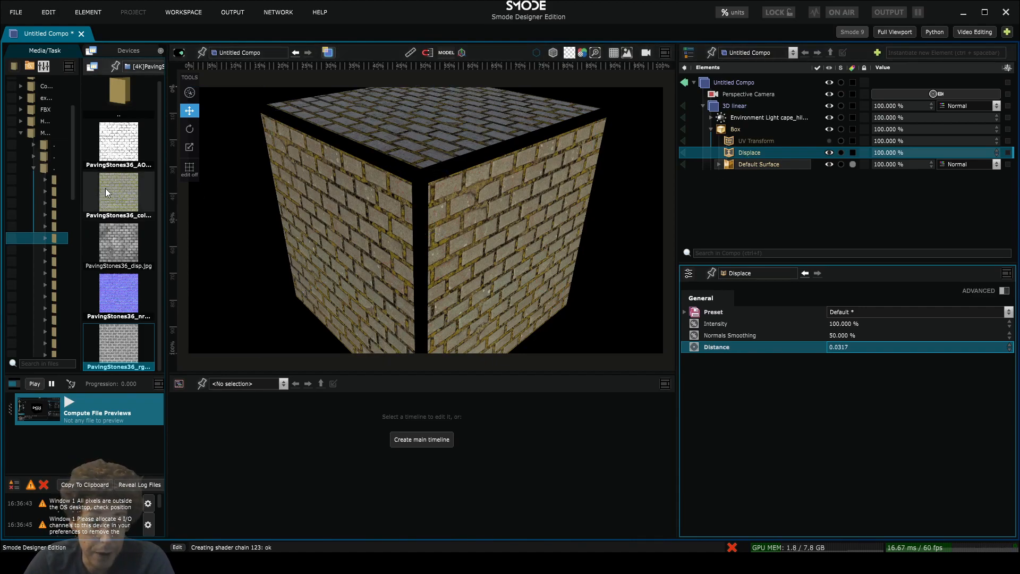
# Use PavingStones36_disp.jpg as the texture layer of the Displace modifier and increase the displacement distance
pyautogui.click(127, 256)
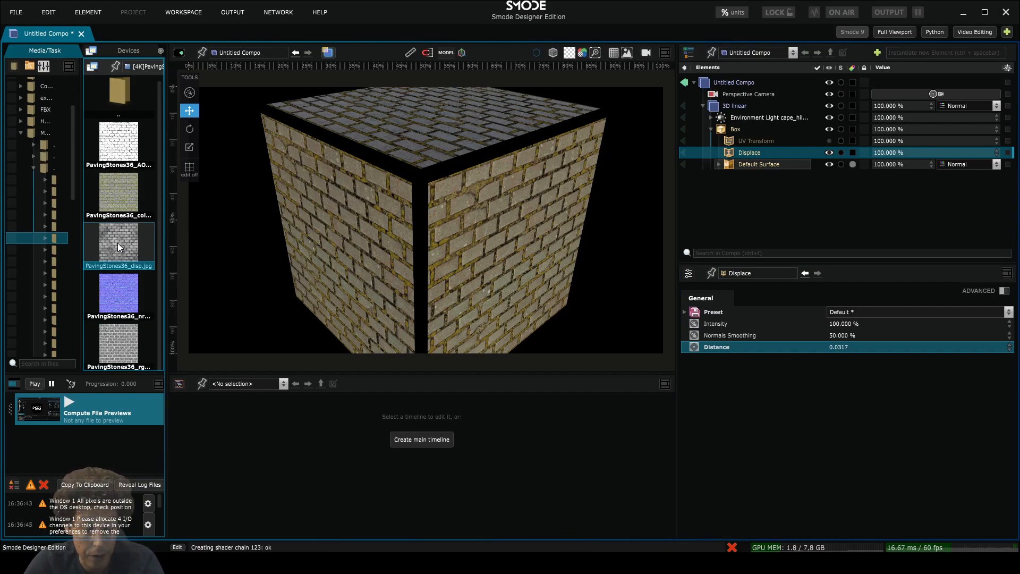
pyautogui.moveTo(117, 243)
pyautogui.mouseDown()
pyautogui.moveTo(364, 256)
pyautogui.moveTo(745, 141)
pyautogui.moveTo(754, 152)
pyautogui.mouseUp()
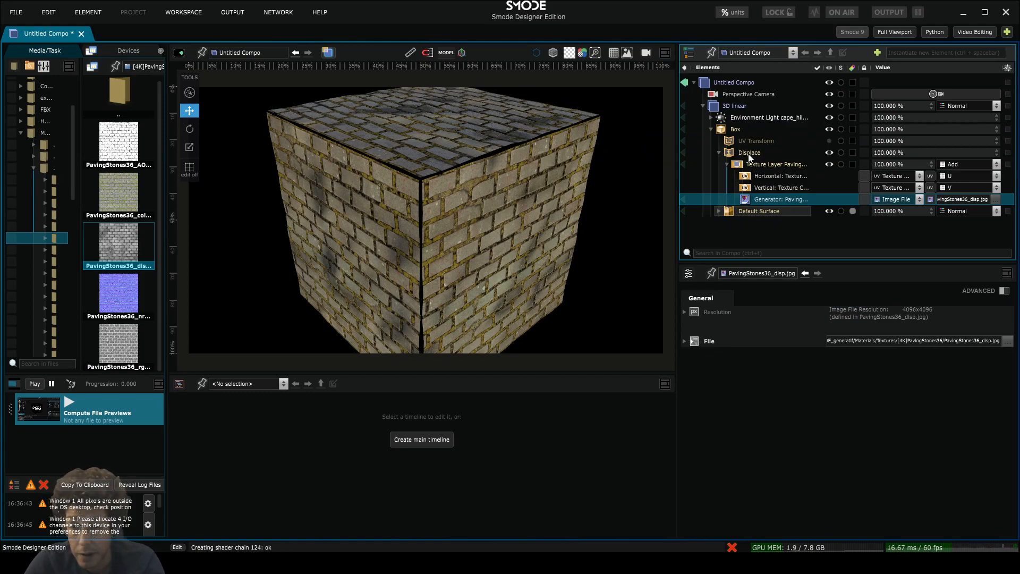
pyautogui.click(750, 153)
pyautogui.moveTo(855, 348)
pyautogui.mouseDown()
pyautogui.moveTo(855, 325)
pyautogui.moveTo(854, 346)
pyautogui.mouseUp()
# Check the Box's generator settings and add a Wireframe Lines renderer to show its mesh
pyautogui.click(736, 130)
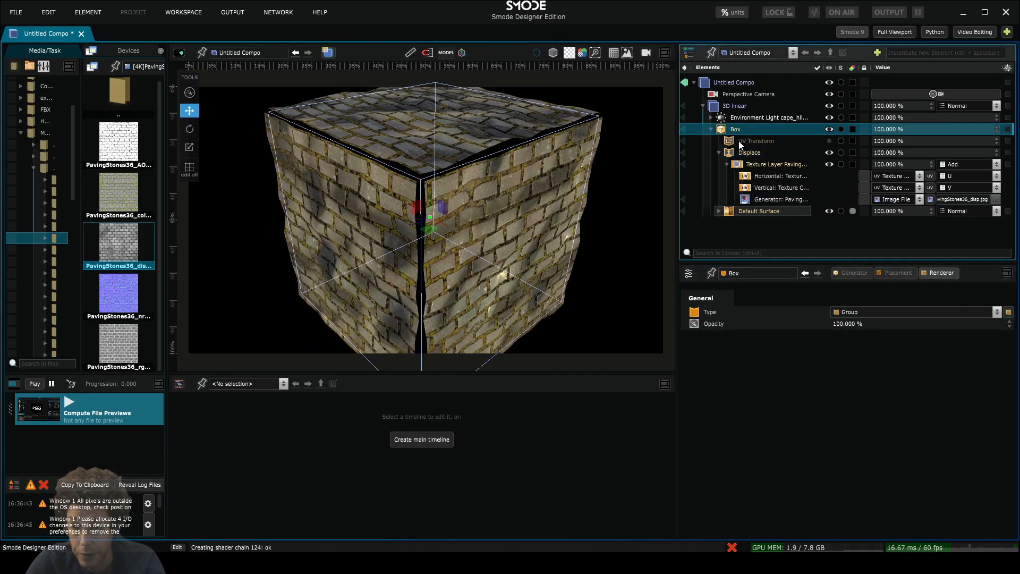
pyautogui.click(856, 275)
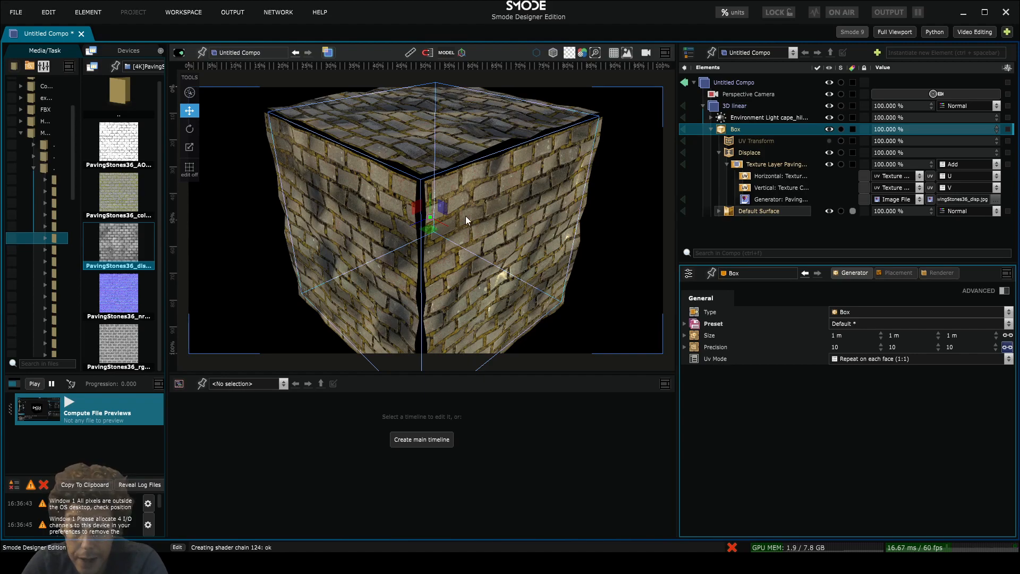
pyautogui.rightClick(742, 127)
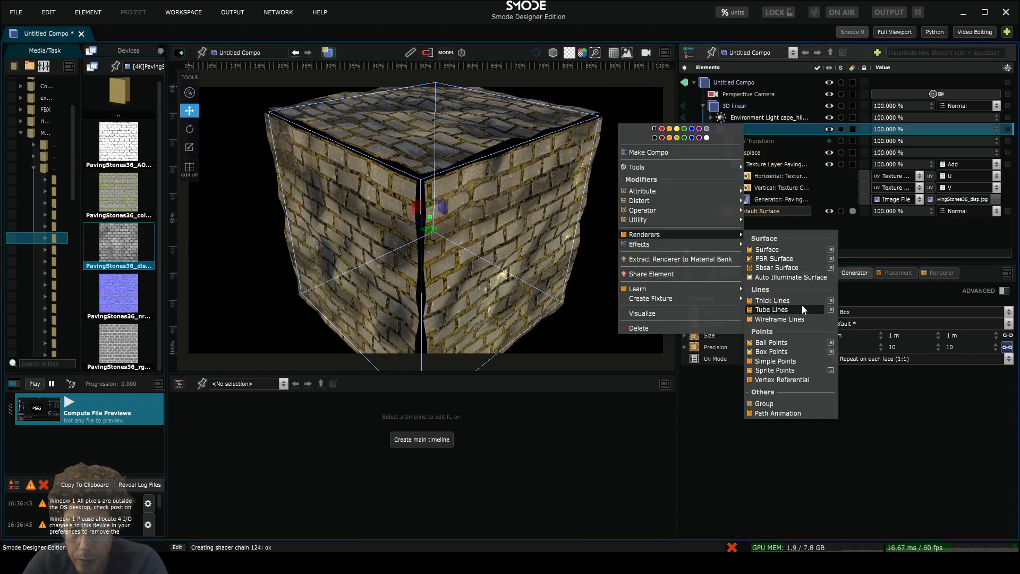
pyautogui.click(786, 319)
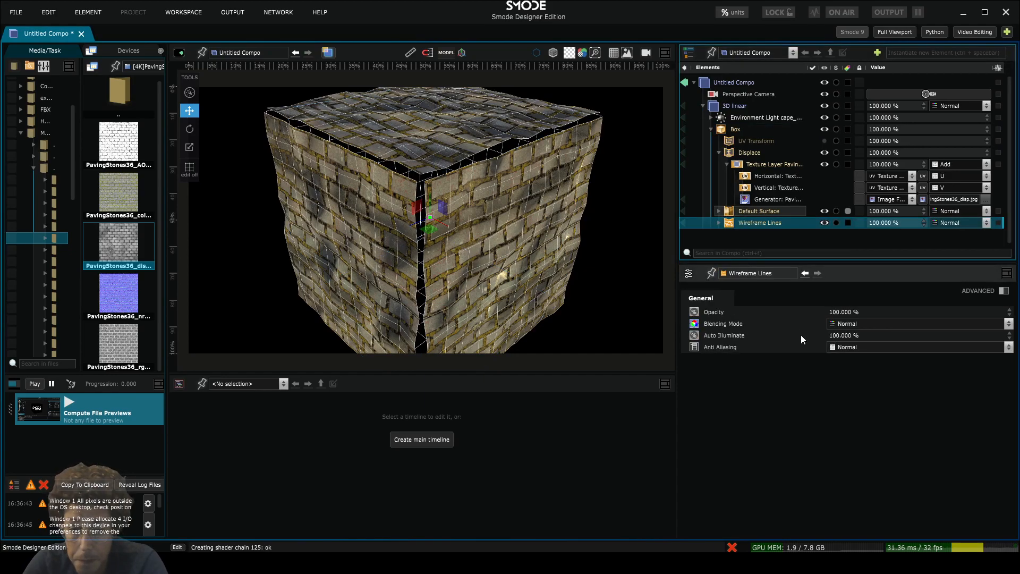
# Raise the Box's linked precision to 191 on all three axes and hide the Wireframe Lines renderer
pyautogui.click(741, 133)
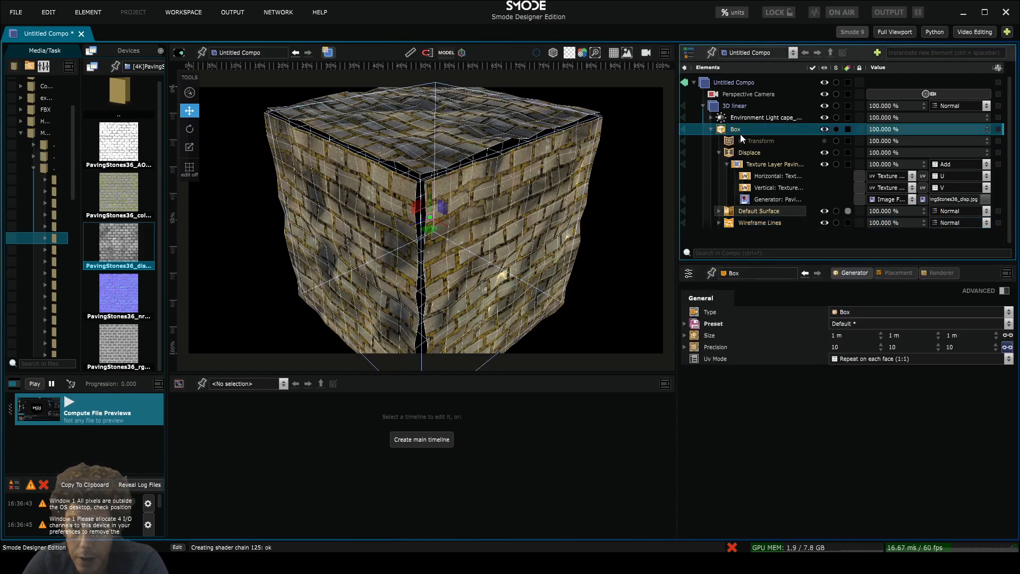
pyautogui.moveTo(854, 348); pyautogui.dragTo(824, 338)
pyautogui.click(824, 223)
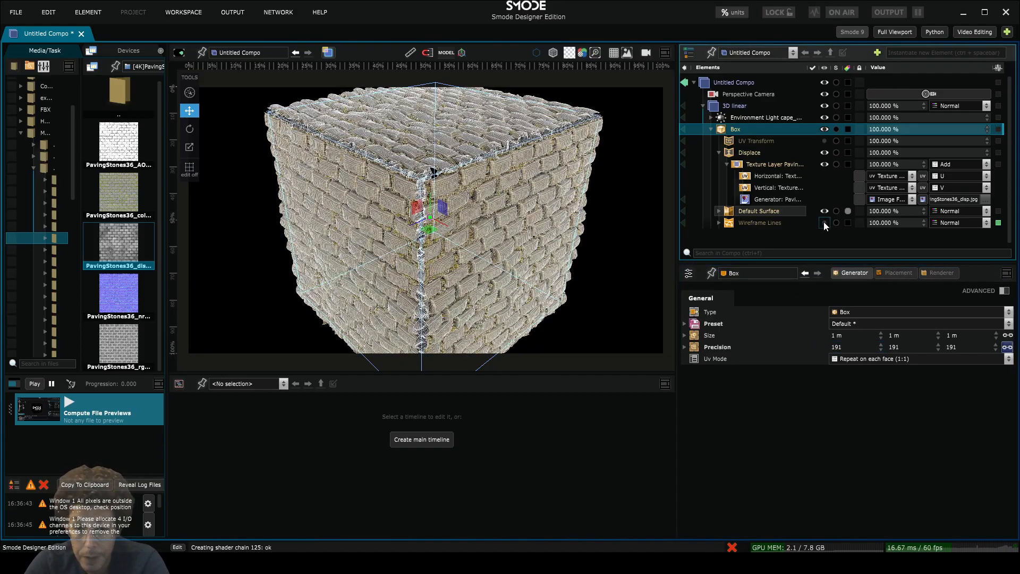
# Inspect the displaced stones up close and exaggerate the Displace distance to about 0.15
pyautogui.keyDown('alt'); pyautogui.click(536, 241); pyautogui.keyUp('alt')
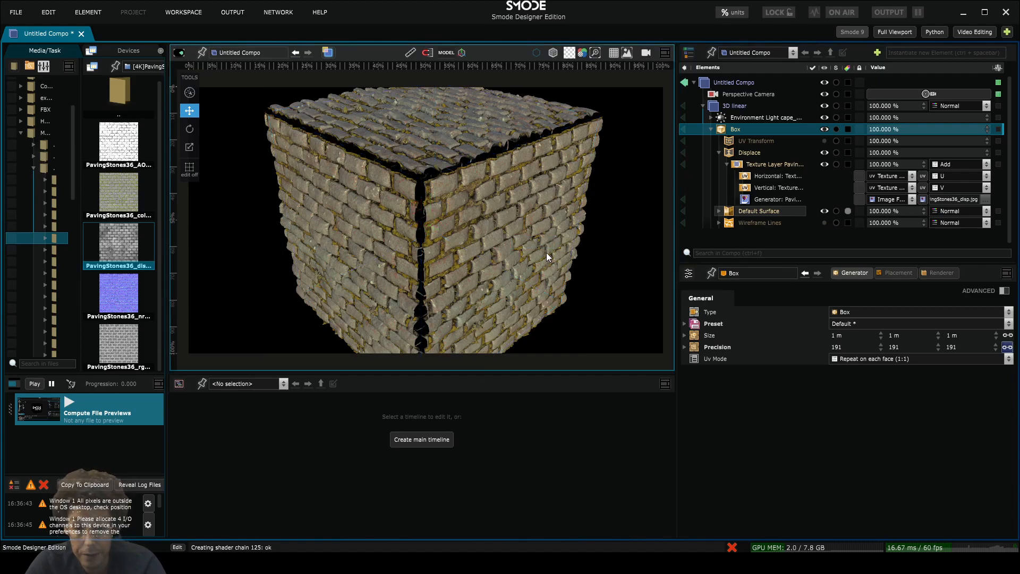
pyautogui.keyDown('alt'); pyautogui.moveTo(547, 253); pyautogui.dragTo(568, 231); pyautogui.keyUp('alt')
pyautogui.keyDown('alt'); pyautogui.moveTo(569, 231); pyautogui.dragTo(501, 128, button='right'); pyautogui.keyUp('alt')
pyautogui.keyDown('alt'); pyautogui.moveTo(500, 128); pyautogui.dragTo(462, 187); pyautogui.keyUp('alt')
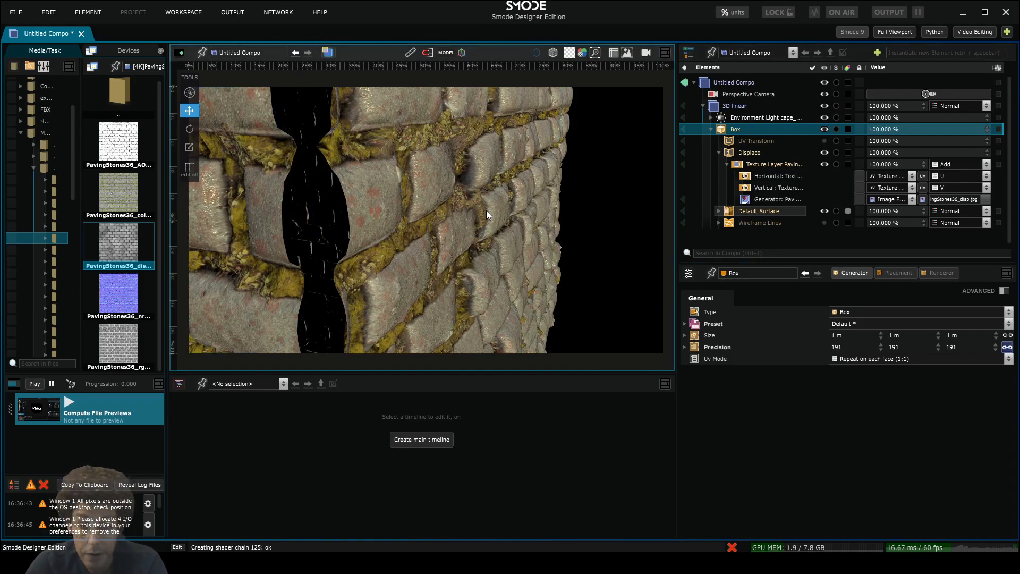
pyautogui.keyDown('alt'); pyautogui.moveTo(486, 210); pyautogui.dragTo(541, 204); pyautogui.keyUp('alt')
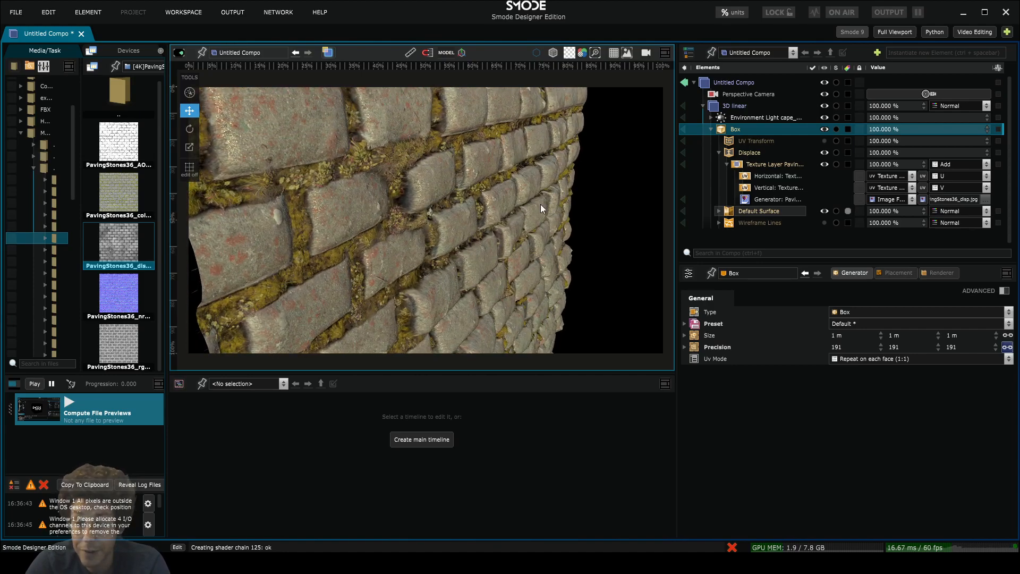
pyautogui.click(751, 152)
pyautogui.moveTo(840, 347)
pyautogui.mouseDown()
pyautogui.moveTo(839, 399)
pyautogui.moveTo(840, 332)
pyautogui.moveTo(845, 344)
pyautogui.mouseUp()
# Reduce the Displace distance to 0.0575 and view the whole box
pyautogui.click(726, 118)
pyautogui.click(735, 130)
pyautogui.keyDown('alt'); pyautogui.moveTo(569, 281); pyautogui.dragTo(589, 275); pyautogui.keyUp('alt')
pyautogui.click(749, 153)
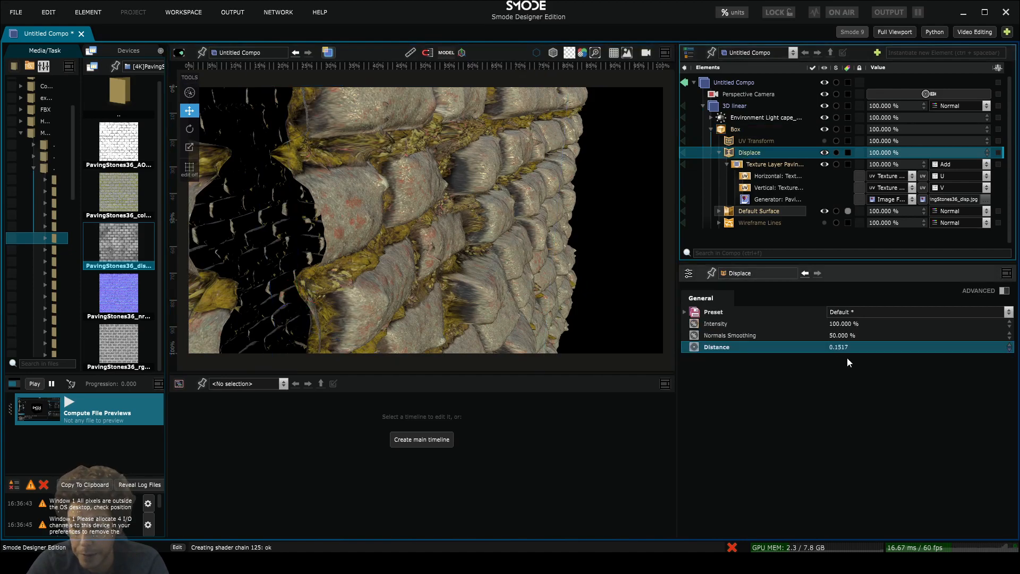
pyautogui.moveTo(848, 349); pyautogui.dragTo(848, 355)
pyautogui.scroll(-5, 490, 205)
pyautogui.moveTo(491, 203)
pyautogui.keyDown('alt'); pyautogui.mouseDown()
pyautogui.moveTo(420, 247)
pyautogui.moveTo(493, 230)
pyautogui.moveTo(484, 218)
pyautogui.mouseUp(); pyautogui.keyUp('alt')
pyautogui.scroll(-5, 494, 223)
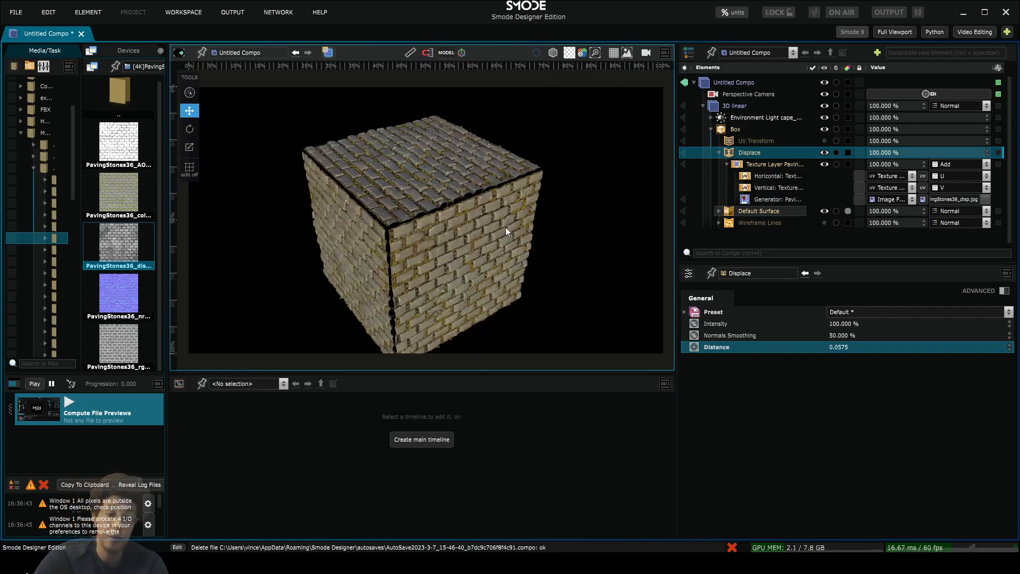